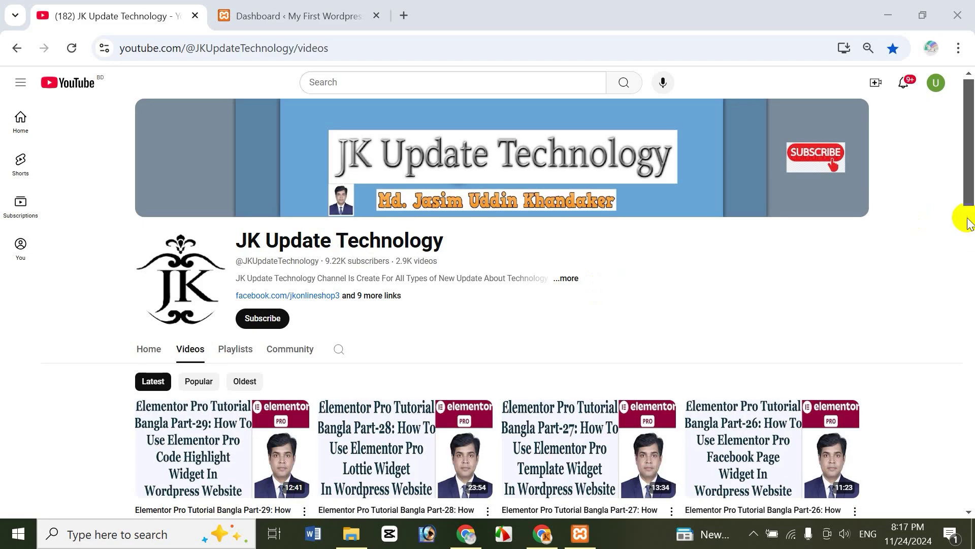
Browse the JK Update Technology channel's playlists and return to its video list
{"action": "left_click_drag", "start_coordinate": [968, 179], "coordinate": [970, 155]}
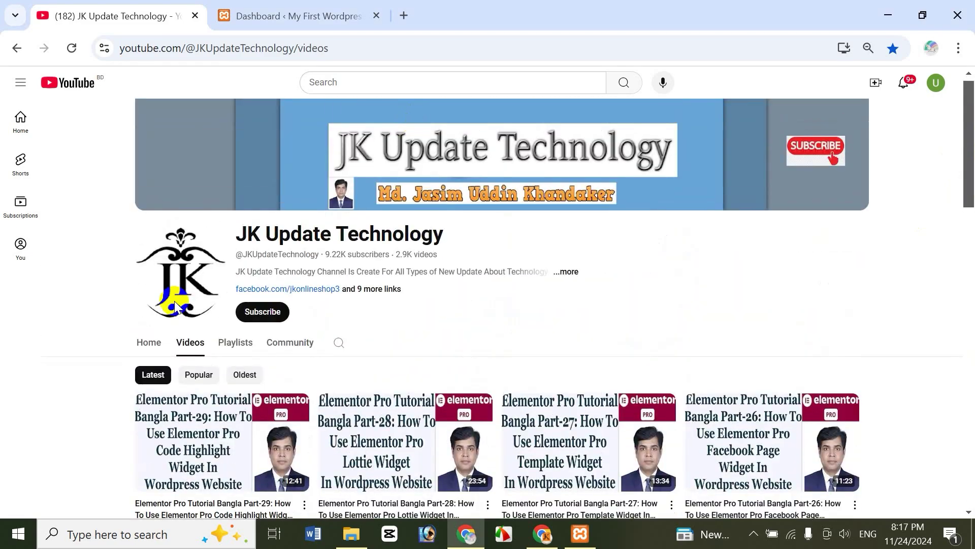
{"action": "left_click", "coordinate": [235, 343]}
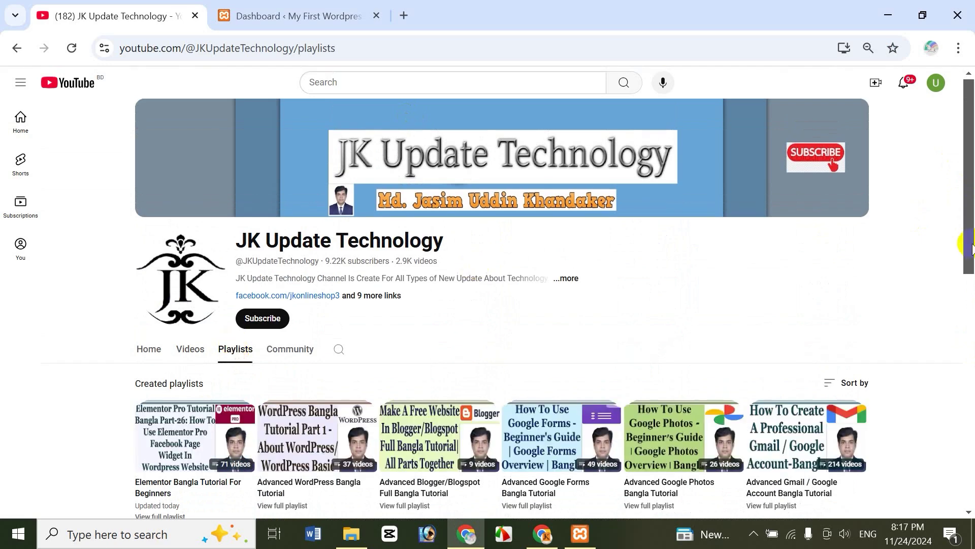
{"action": "scroll", "coordinate": [337, 403], "scroll_direction": "down", "scroll_amount": 2}
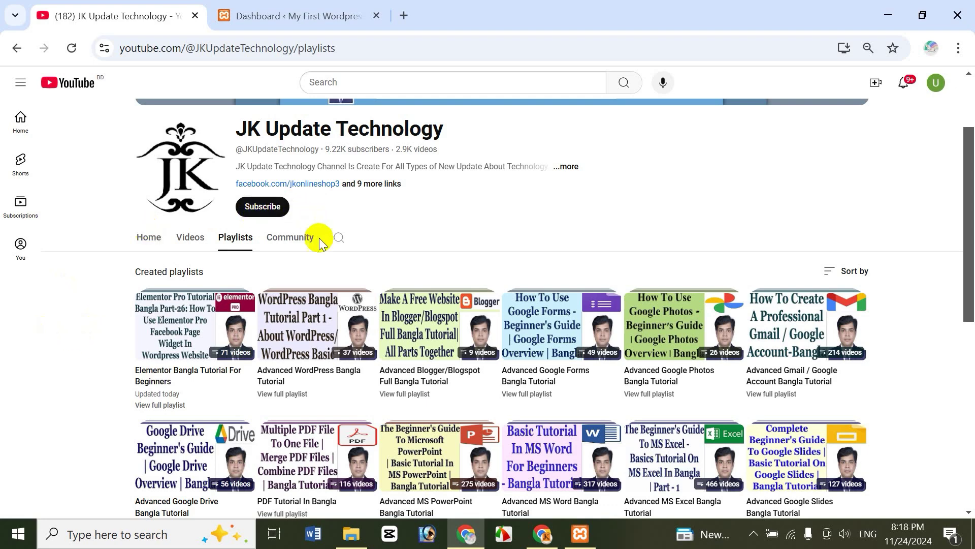
{"action": "left_click_drag", "start_coordinate": [968, 272], "coordinate": [969, 440]}
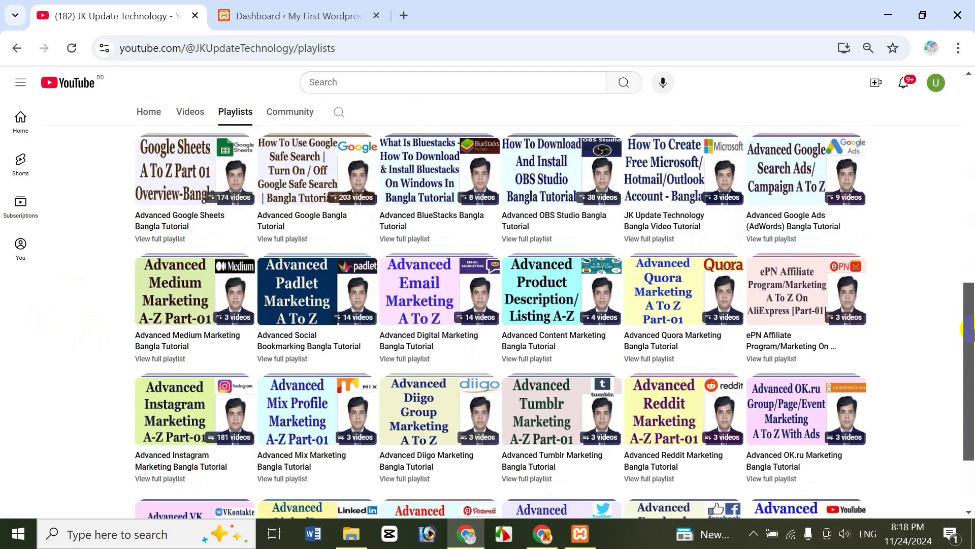
{"action": "scroll", "coordinate": [970, 321], "scroll_direction": "up", "scroll_amount": 1}
{"action": "left_click_drag", "start_coordinate": [970, 320], "coordinate": [970, 142]}
{"action": "left_click", "coordinate": [191, 294]}
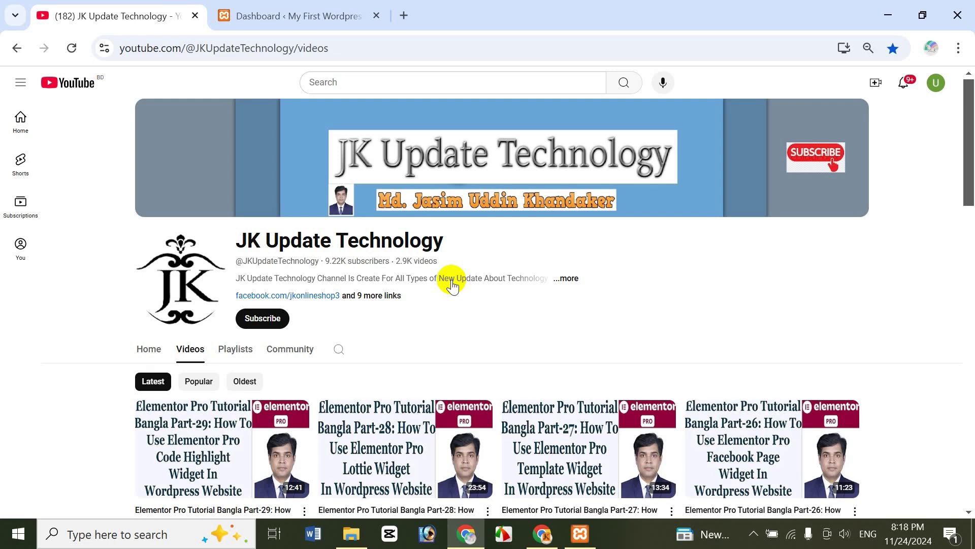
Load the login page at jasimonline.com/wp-admin in a new tab and compare it with the local site's dashboard
{"action": "left_click", "coordinate": [405, 16]}
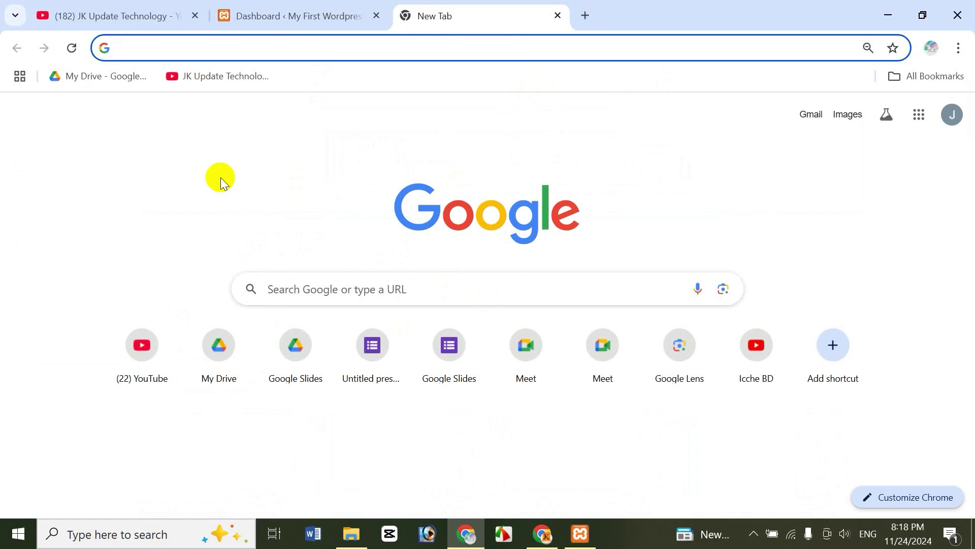
{"action": "type", "text": "j"}
{"action": "key", "text": "Right"}
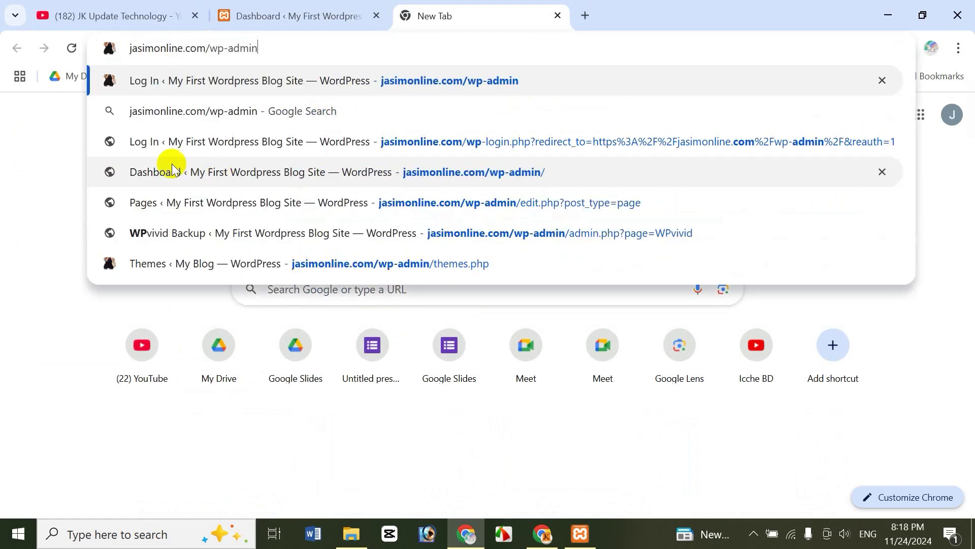
{"action": "left_click_drag", "start_coordinate": [212, 48], "coordinate": [309, 56]}
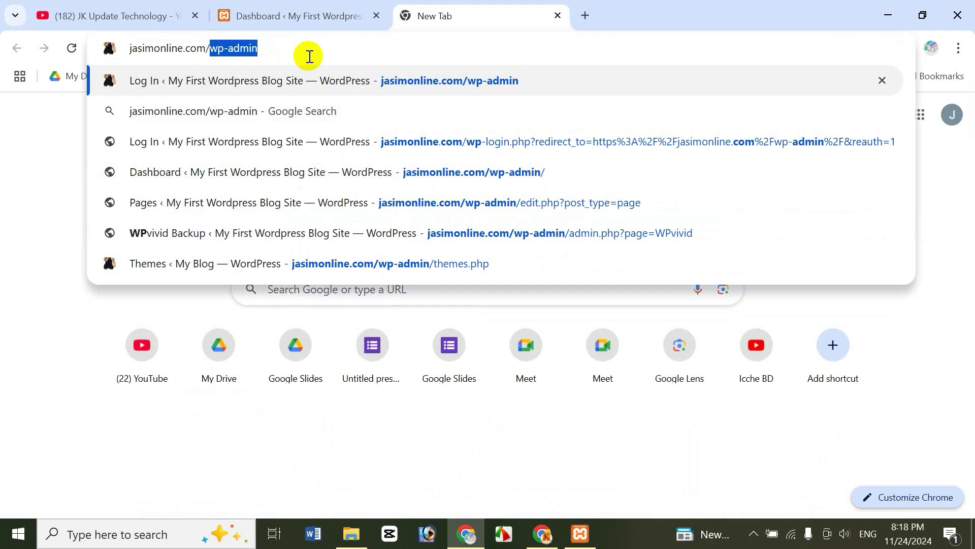
{"action": "left_click", "coordinate": [309, 57]}
{"action": "key", "text": "Return"}
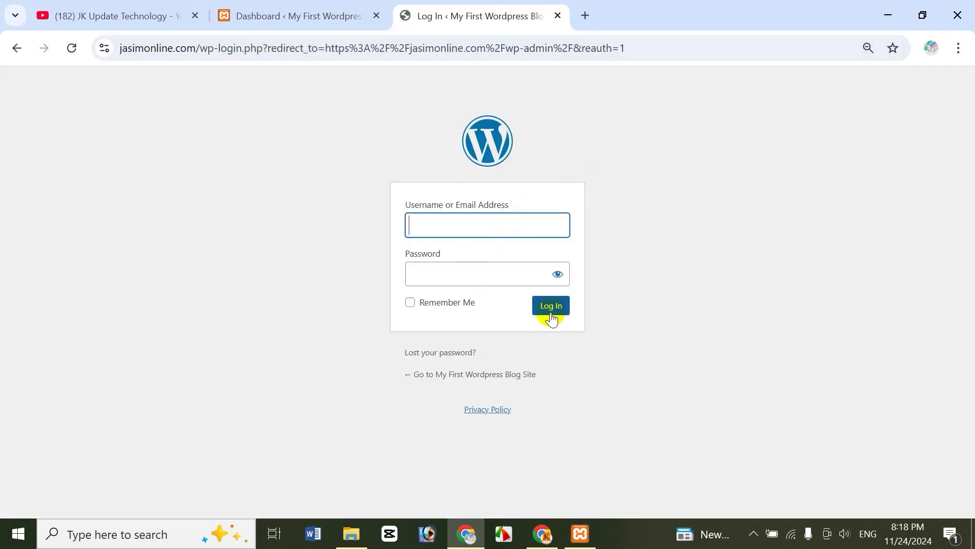
{"action": "left_click", "coordinate": [284, 16]}
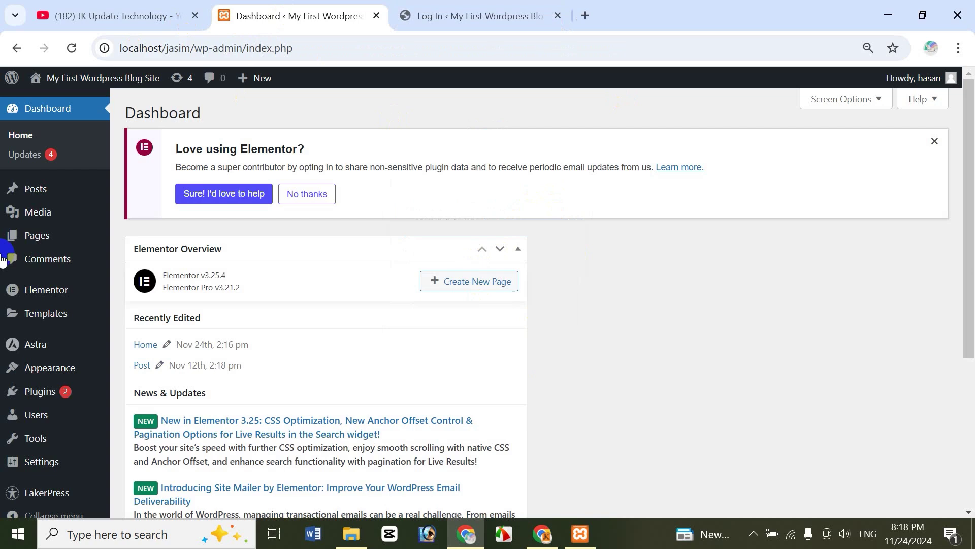
{"action": "left_click", "coordinate": [473, 14]}
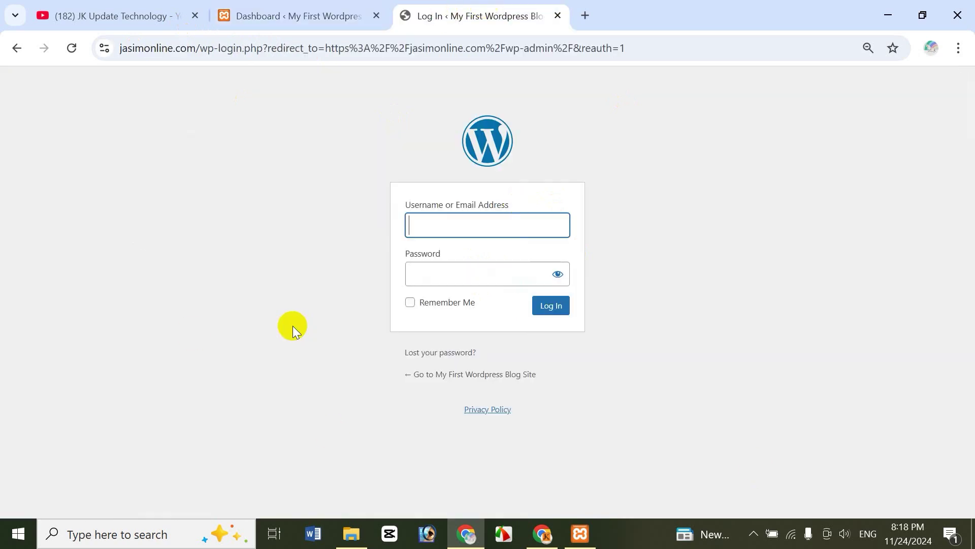
Bring up the XAMPP Control Panel to check the Apache and MySQL modules, and minimize it
{"action": "left_click", "coordinate": [139, 16]}
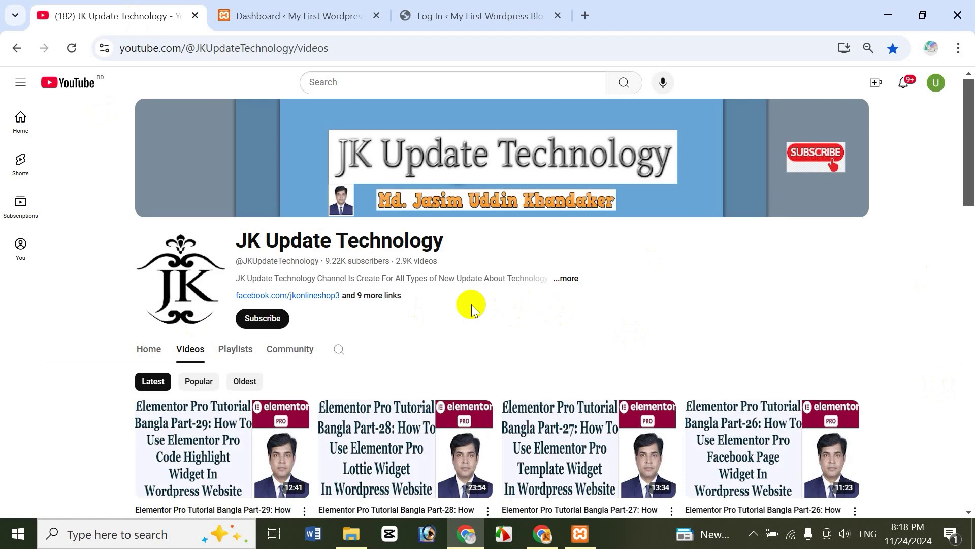
{"action": "left_click", "coordinate": [83, 536]}
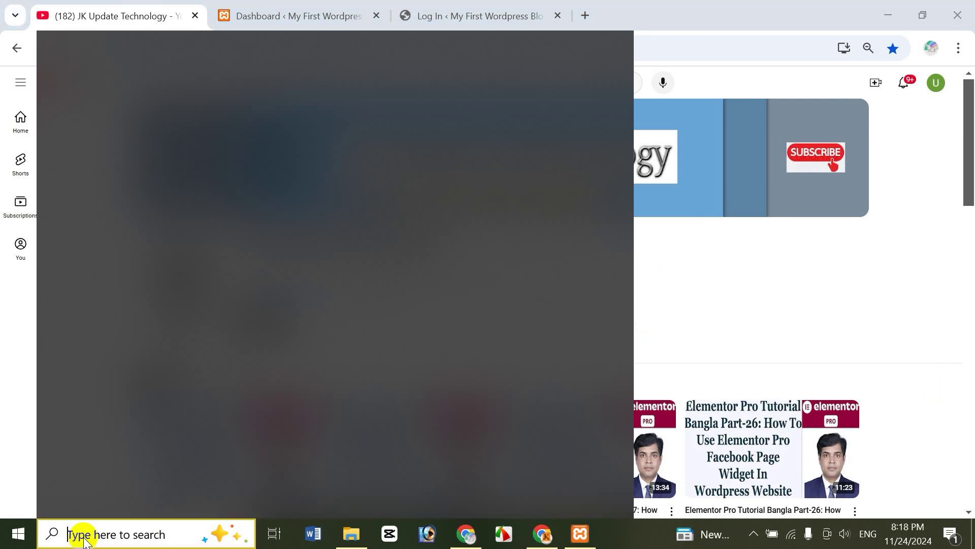
{"action": "type", "text": "xam"}
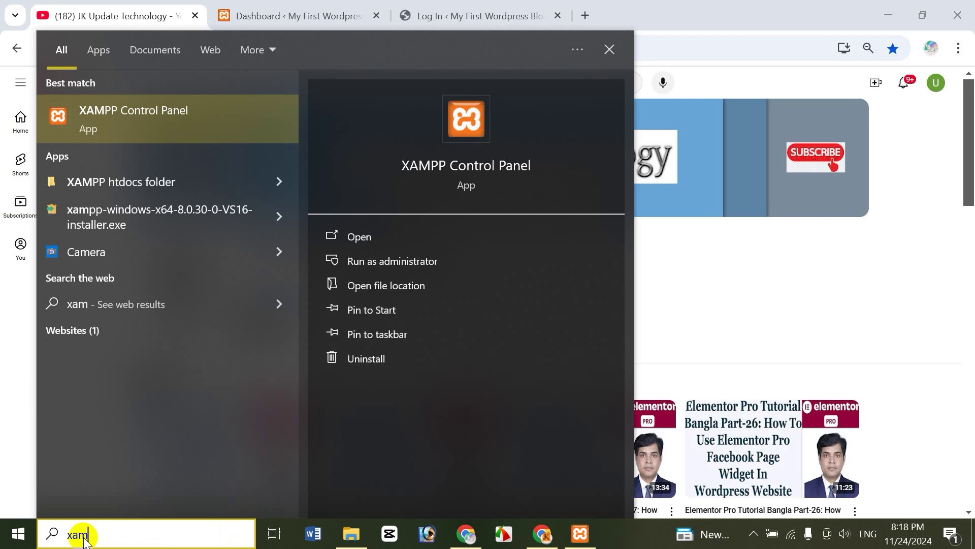
{"action": "left_click", "coordinate": [136, 120]}
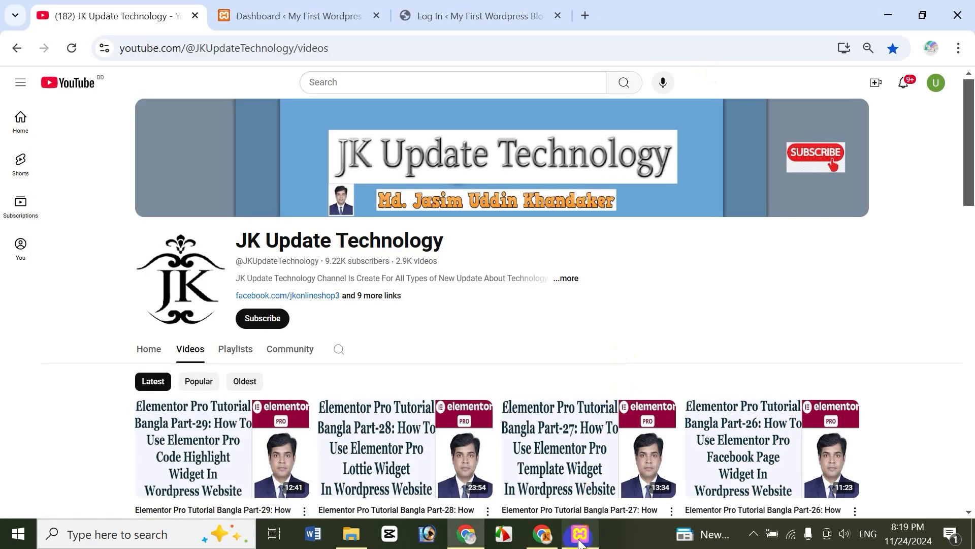
{"action": "left_click", "coordinate": [581, 535]}
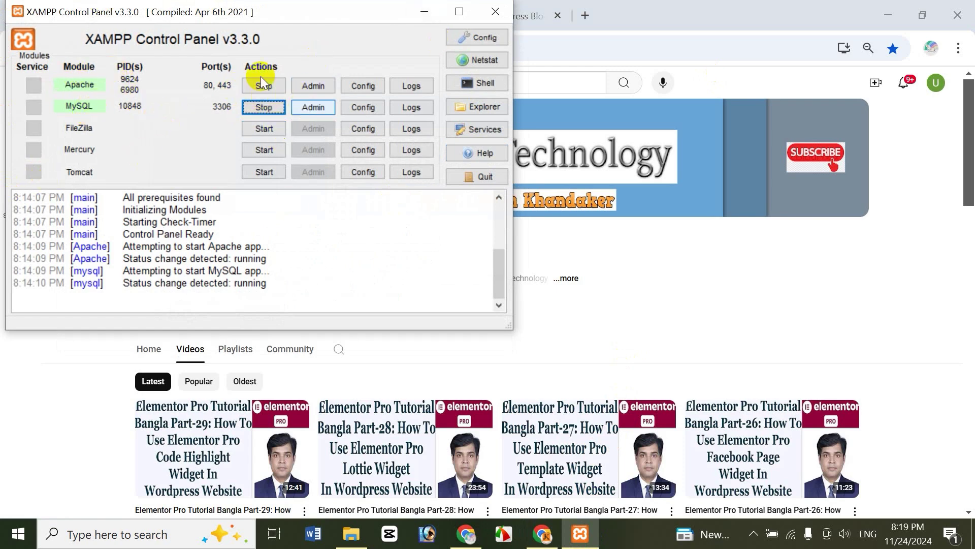
{"action": "left_click", "coordinate": [424, 11]}
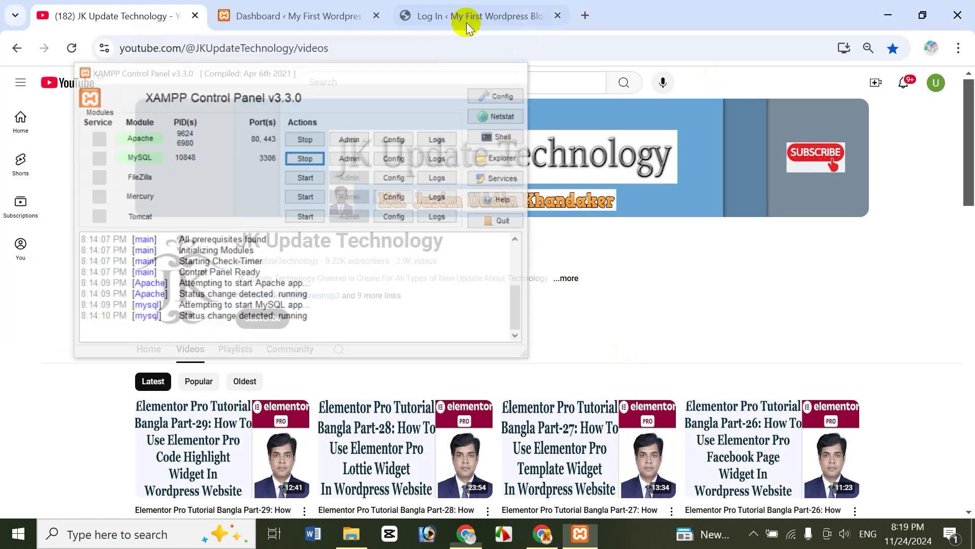
Enter the local admin address localhost/jasim/wp-admin in a new tab without loading it, and review the online login page
{"action": "left_click", "coordinate": [583, 16]}
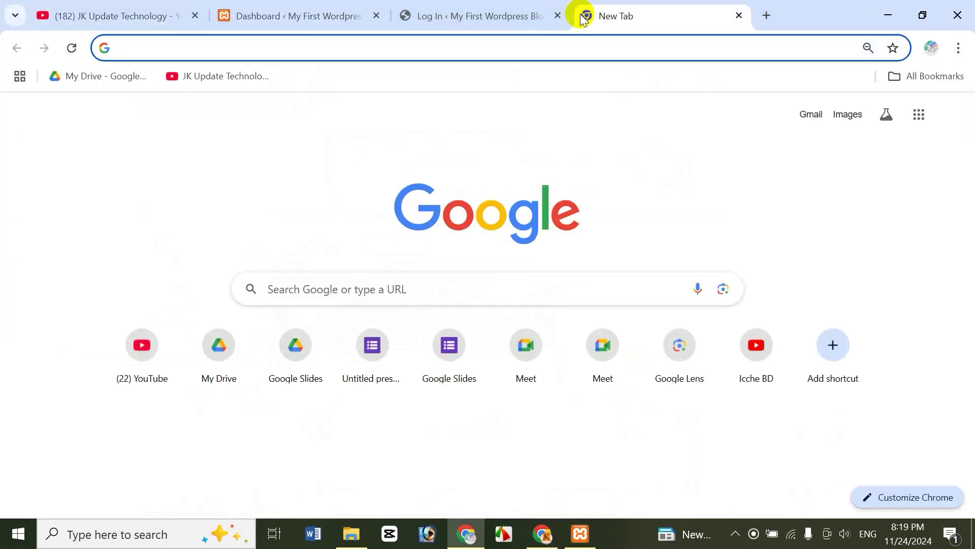
{"action": "type", "text": "localhost/jasim/wp-admin"}
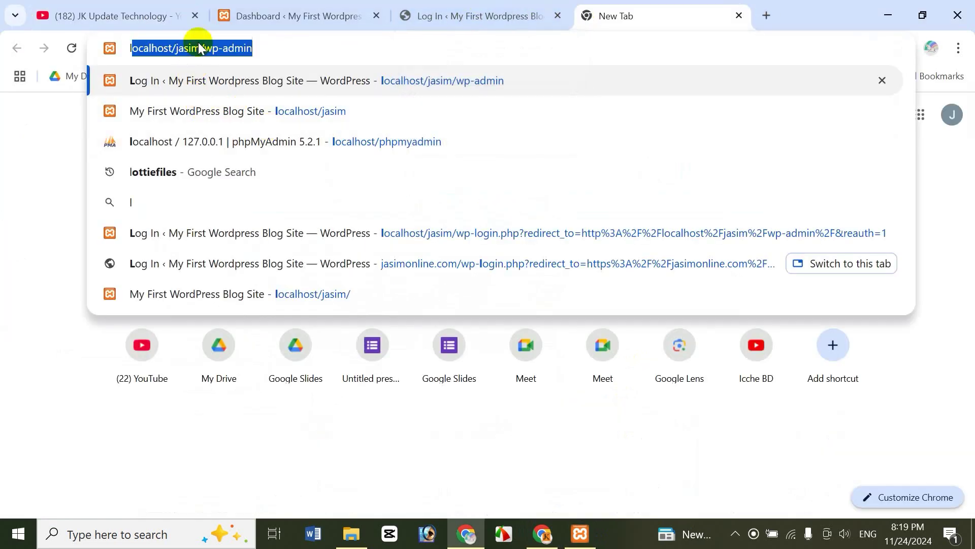
{"action": "key", "text": "Right"}
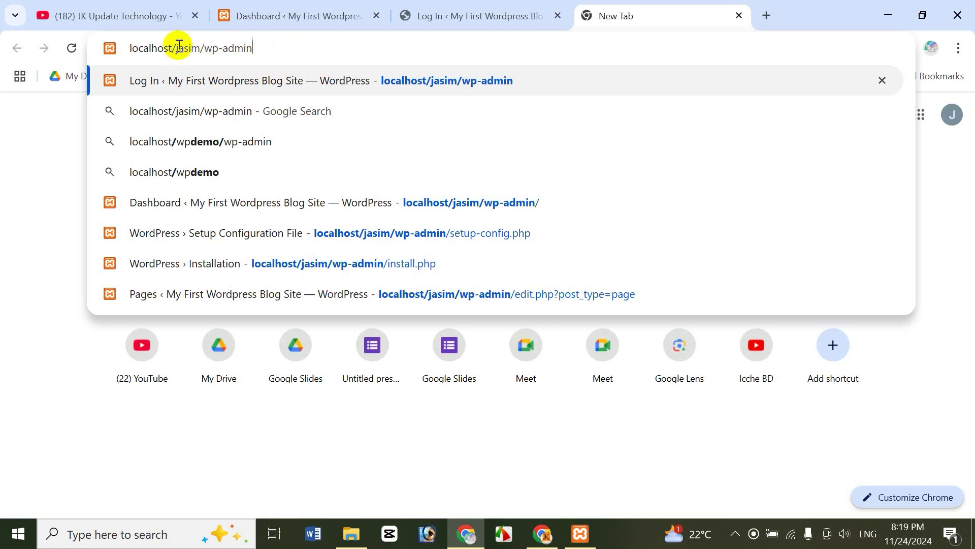
{"action": "left_click_drag", "start_coordinate": [176, 48], "coordinate": [201, 48]}
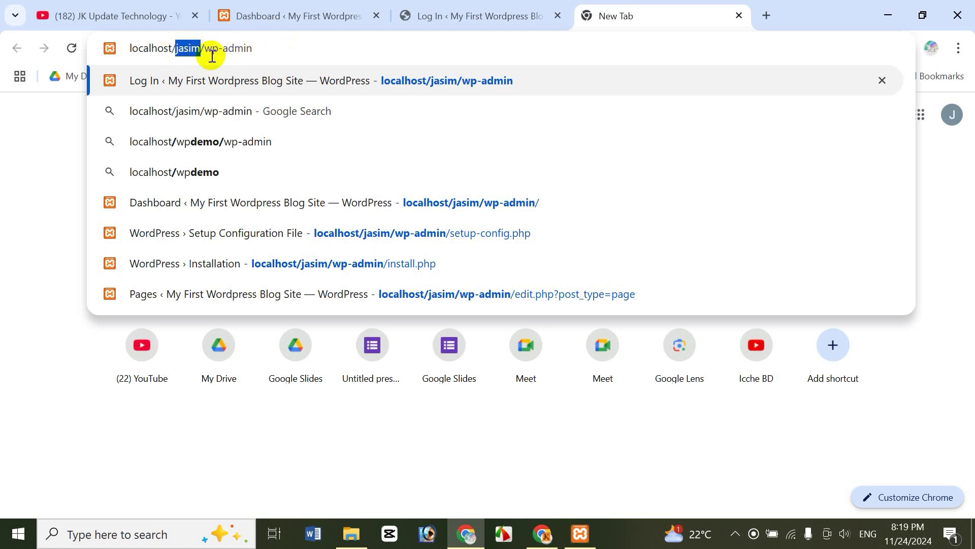
{"action": "left_click_drag", "start_coordinate": [206, 48], "coordinate": [259, 48]}
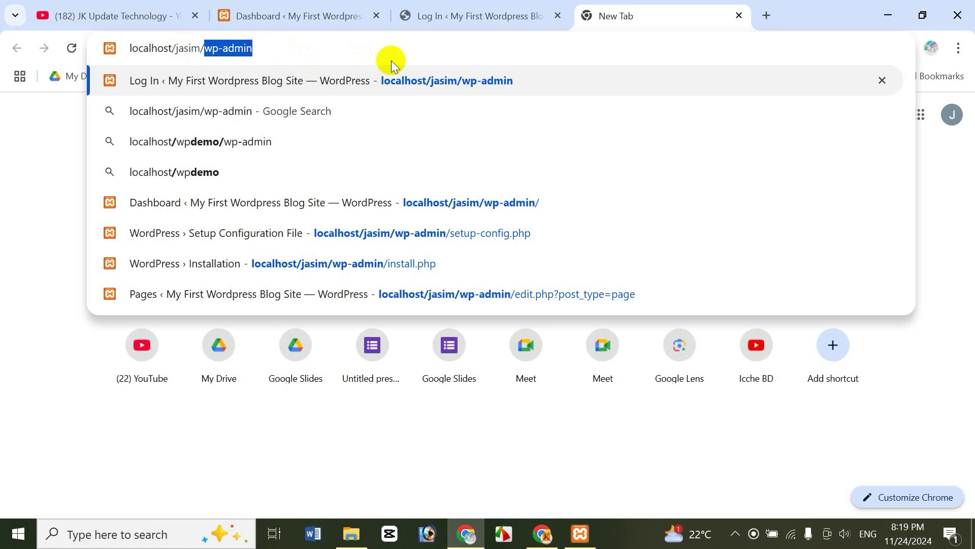
{"action": "left_click", "coordinate": [485, 16]}
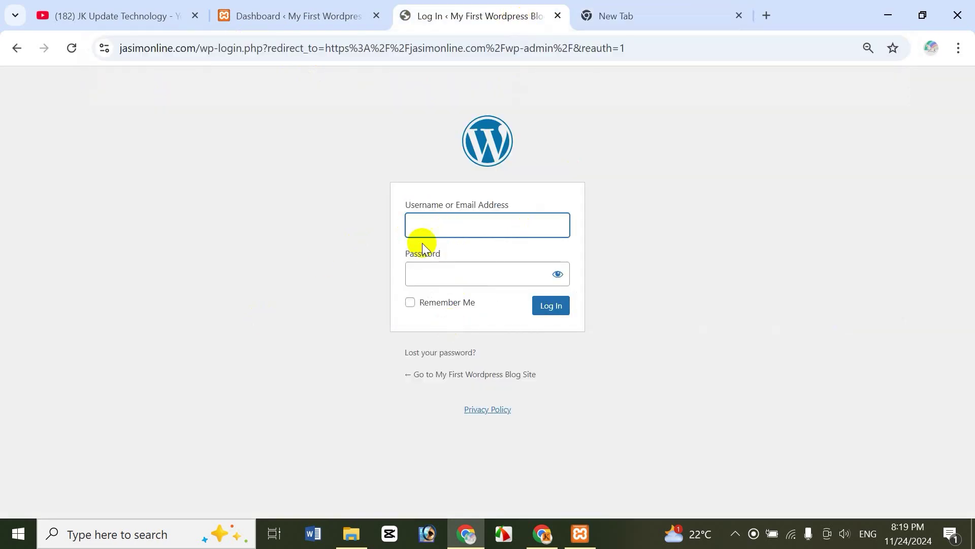
{"action": "left_click", "coordinate": [703, 14]}
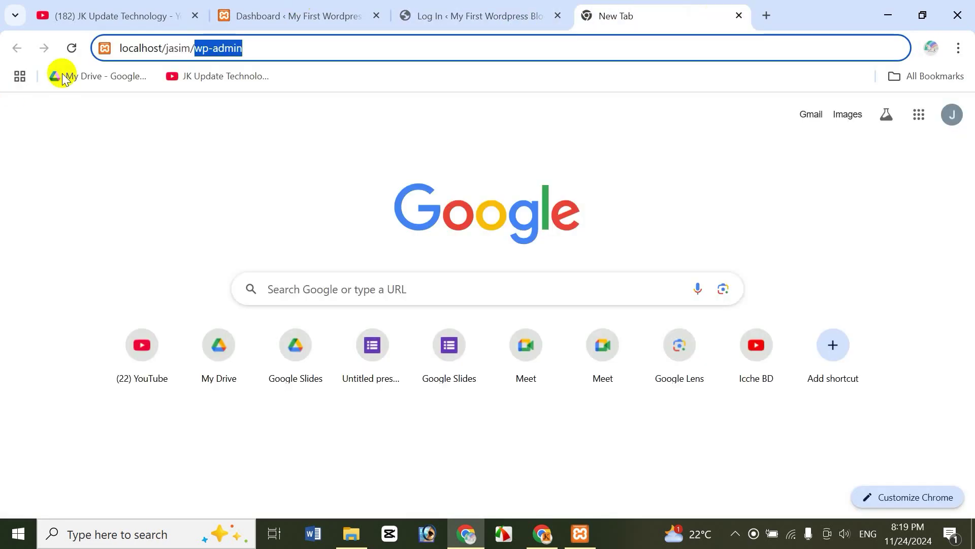
Open the local site's Home page for editing with Elementor and close the two extra browser tabs
{"action": "left_click", "coordinate": [316, 20]}
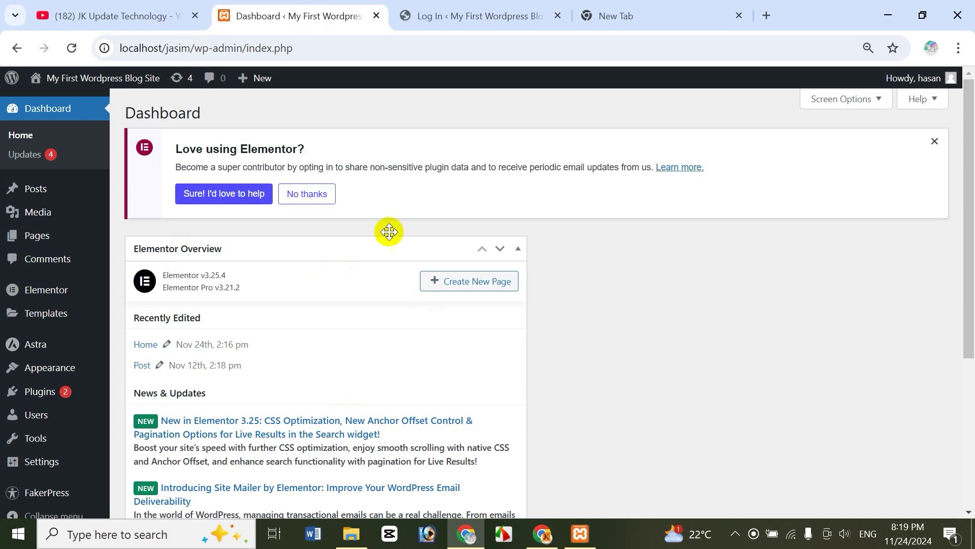
{"action": "mouse_move", "coordinate": [36, 235]}
{"action": "left_click", "coordinate": [144, 243]}
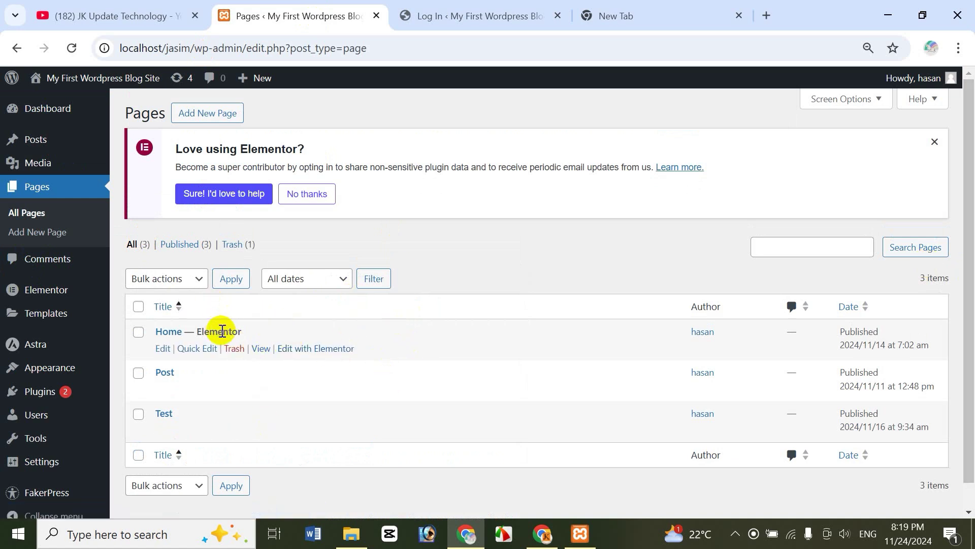
{"action": "left_click", "coordinate": [331, 347]}
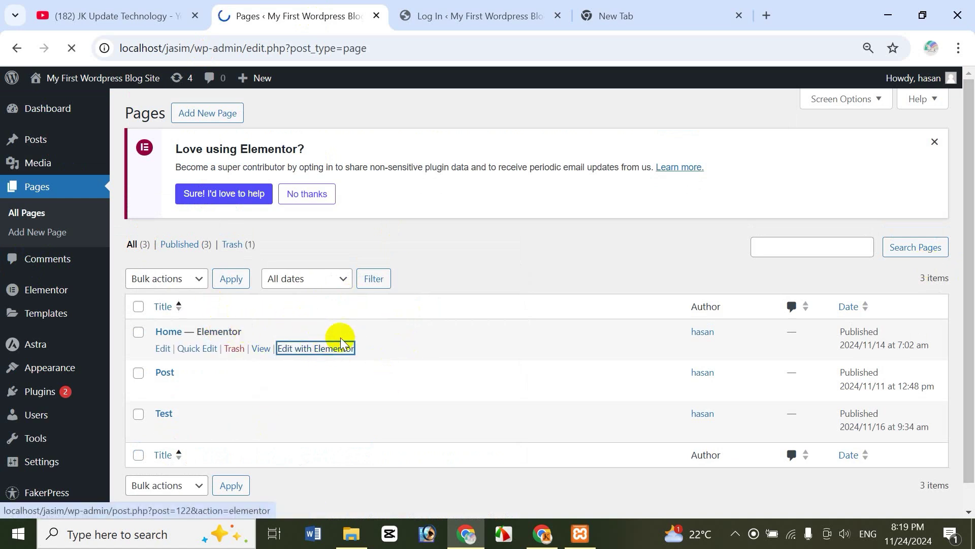
{"action": "left_click", "coordinate": [558, 17]}
{"action": "left_click", "coordinate": [559, 16]}
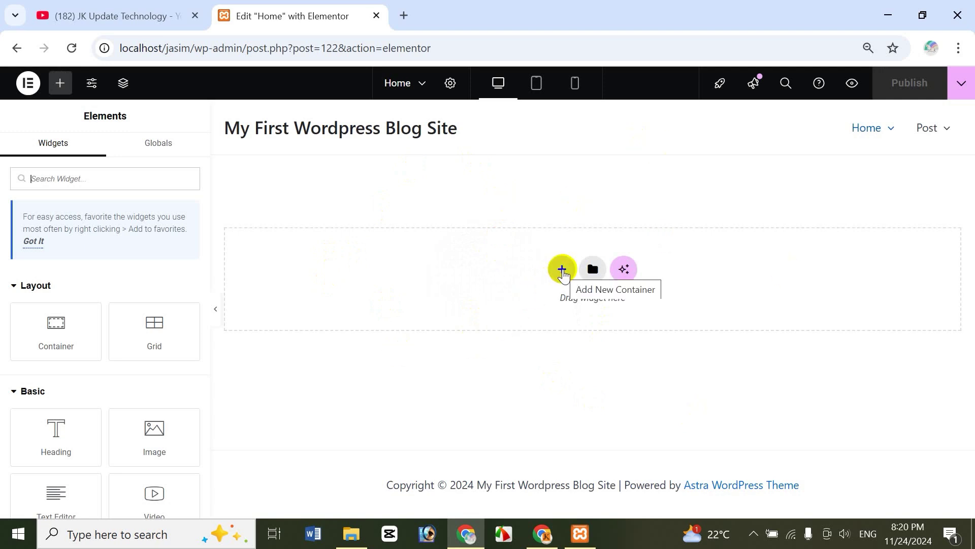
Add a new Flexbox container with the single downward-direction structure to the Home page
{"action": "left_click", "coordinate": [562, 270]}
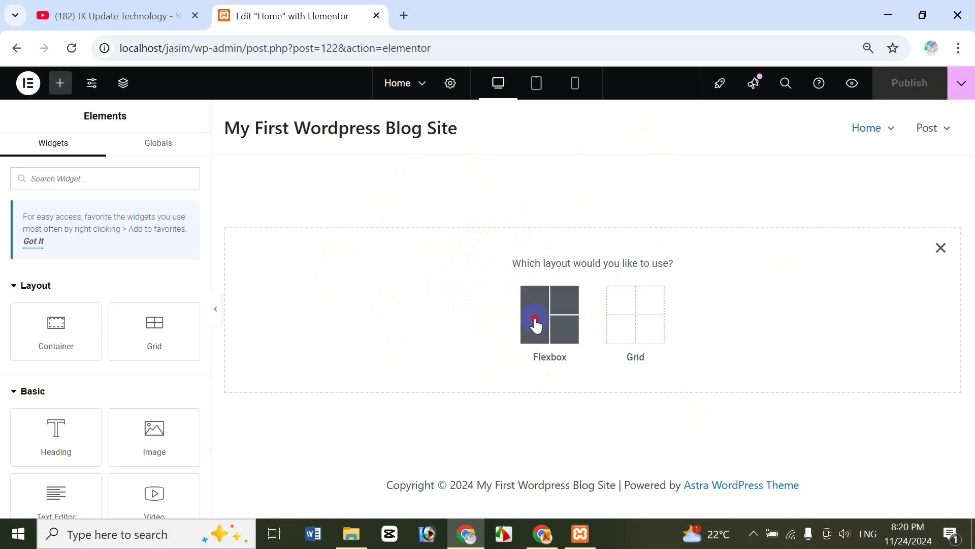
{"action": "left_click", "coordinate": [535, 323]}
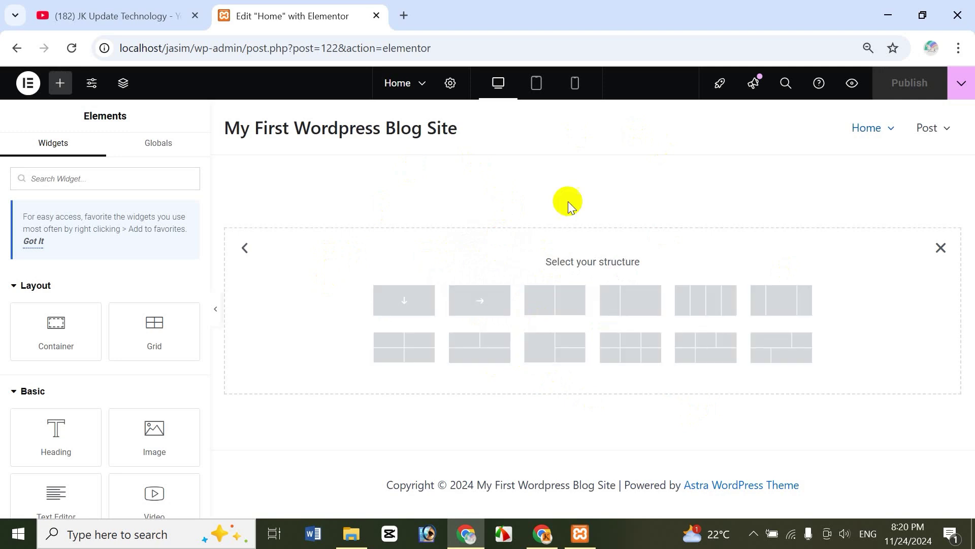
{"action": "left_click", "coordinate": [398, 296]}
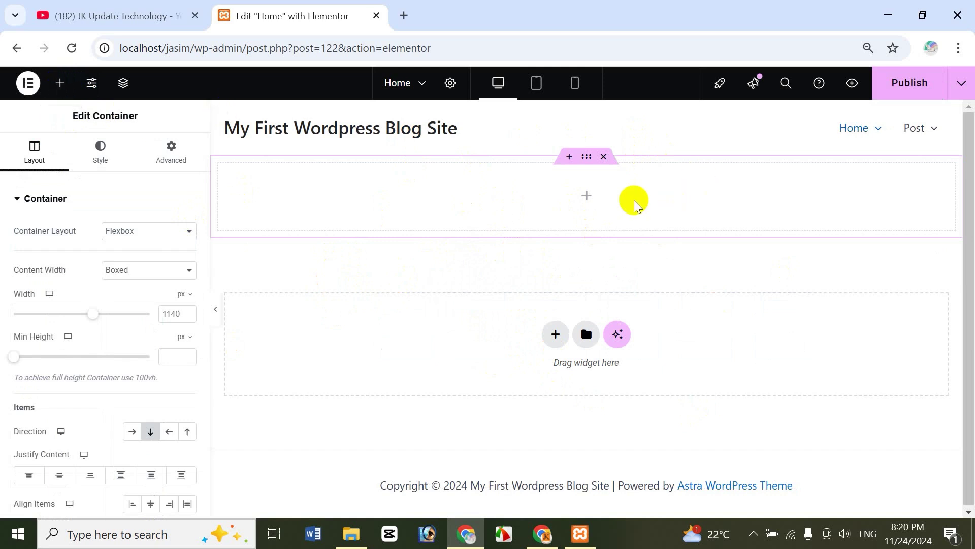
Find the Video Playlist widget among the elements and place it in the empty container on the Home page
{"action": "left_click", "coordinate": [585, 195]}
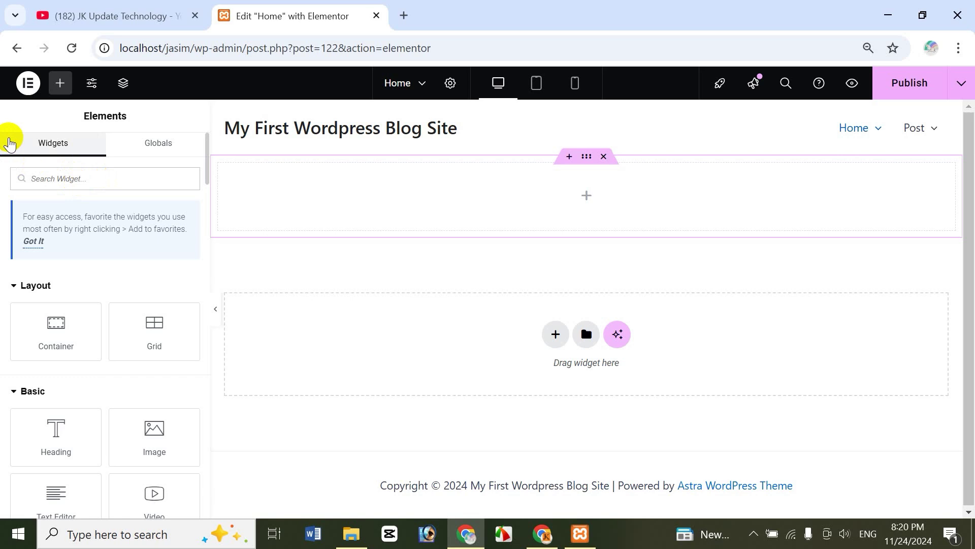
{"action": "type", "text": "video"}
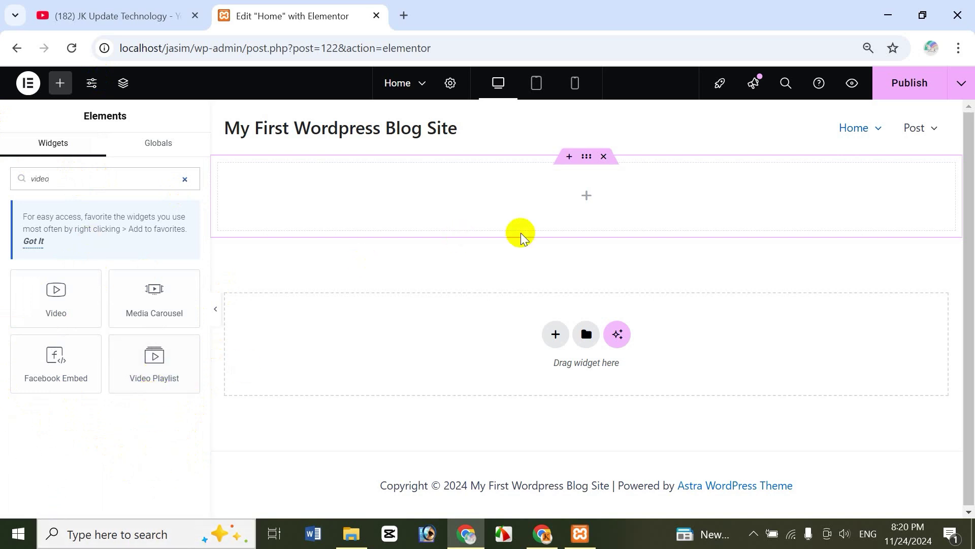
{"action": "left_click", "coordinate": [186, 181]}
{"action": "scroll", "coordinate": [207, 181], "scroll_direction": "down", "scroll_amount": 5}
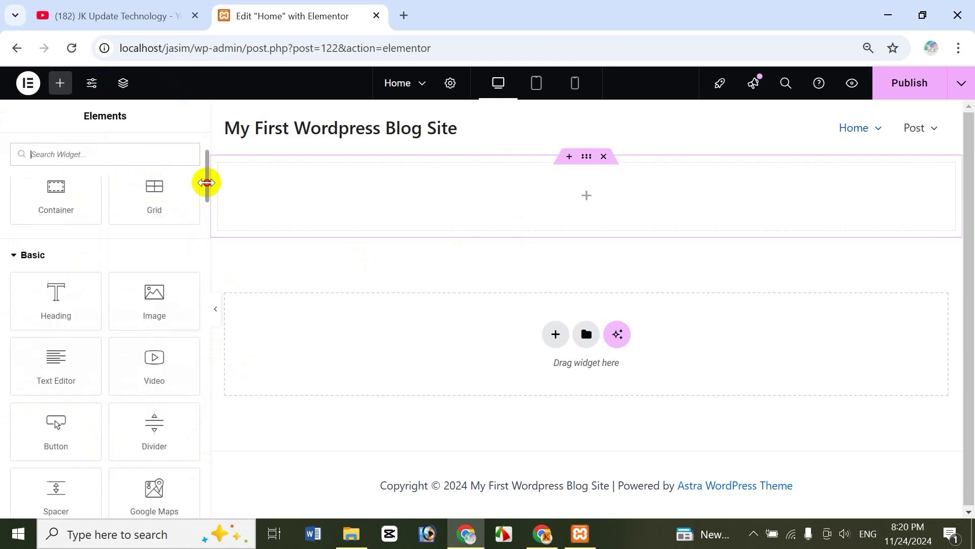
{"action": "left_click_drag", "start_coordinate": [207, 190], "coordinate": [195, 341]}
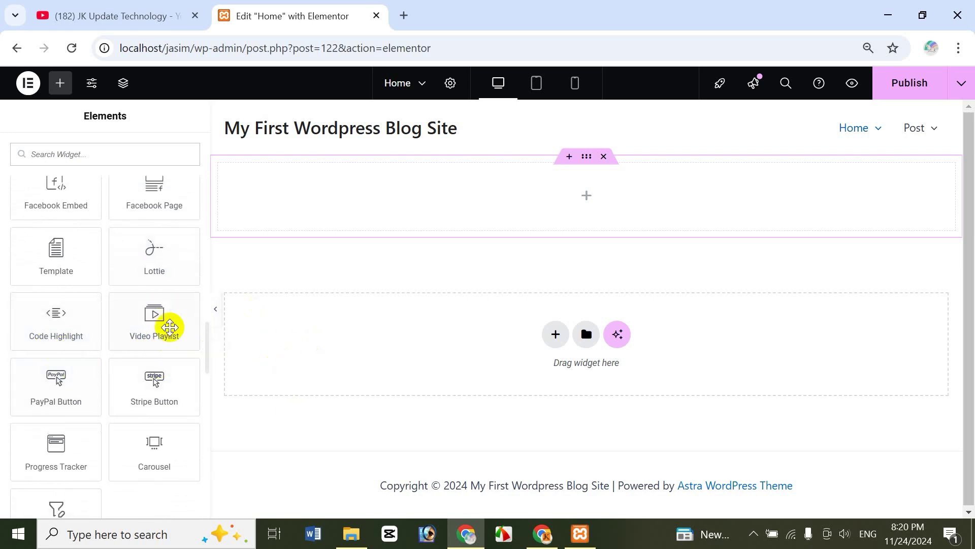
{"action": "left_click_drag", "start_coordinate": [152, 320], "coordinate": [568, 211]}
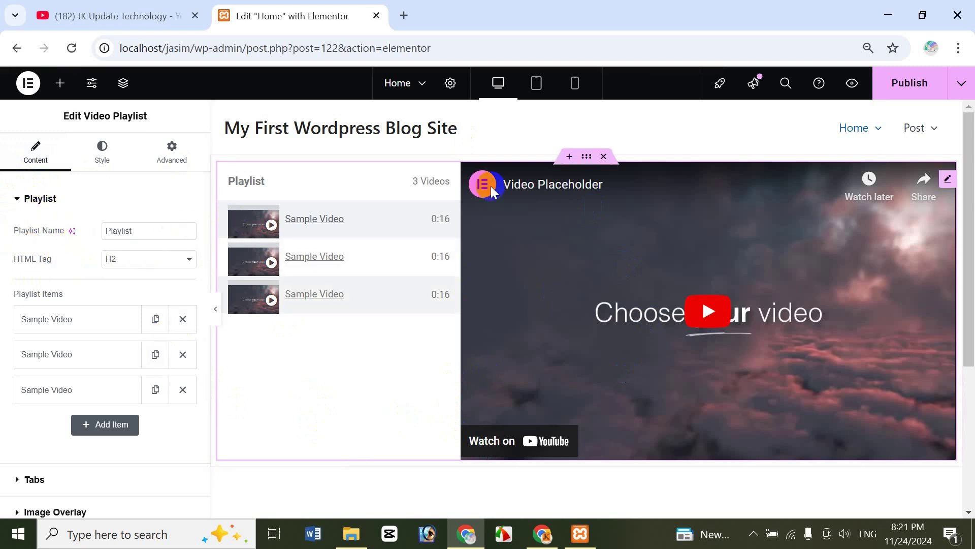
Name the playlist "My Video Playlist" and choose H2 as its HTML tag
{"action": "double_click", "coordinate": [147, 230]}
{"action": "type", "text": "My "}
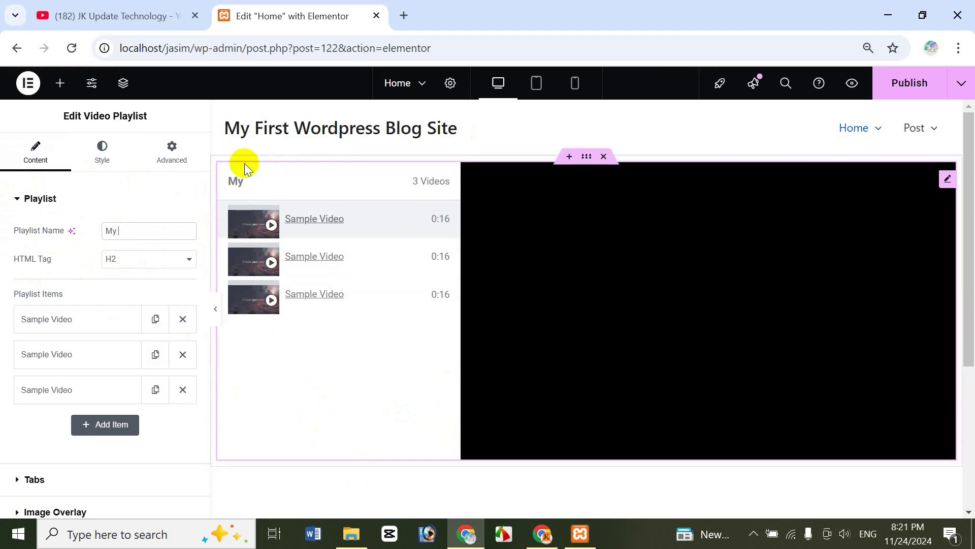
{"action": "type", "text": "Video Playlist"}
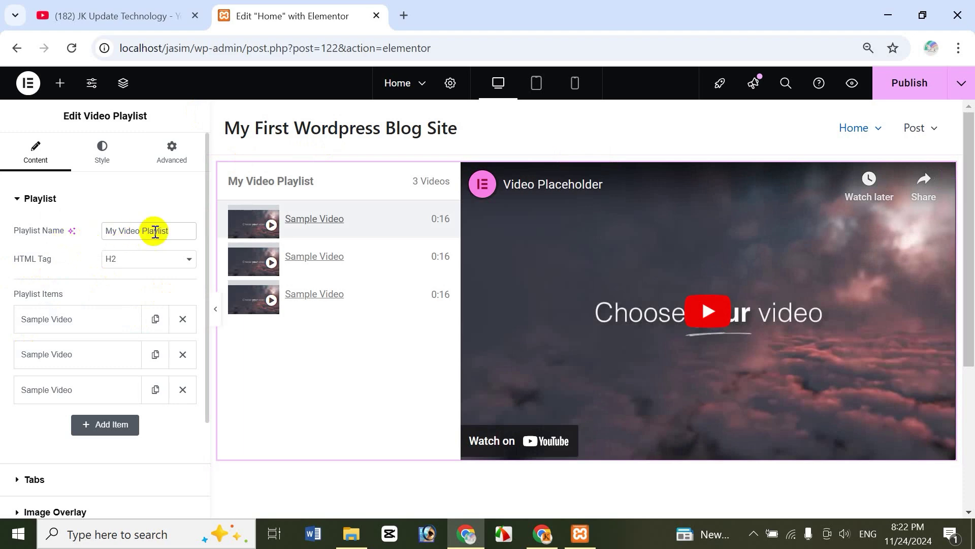
{"action": "left_click", "coordinate": [130, 268]}
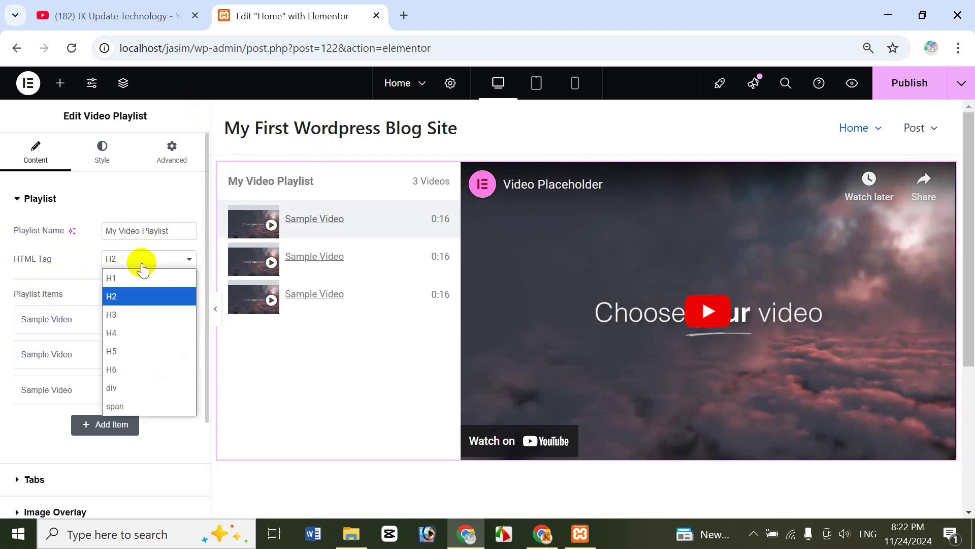
{"action": "left_click", "coordinate": [139, 301]}
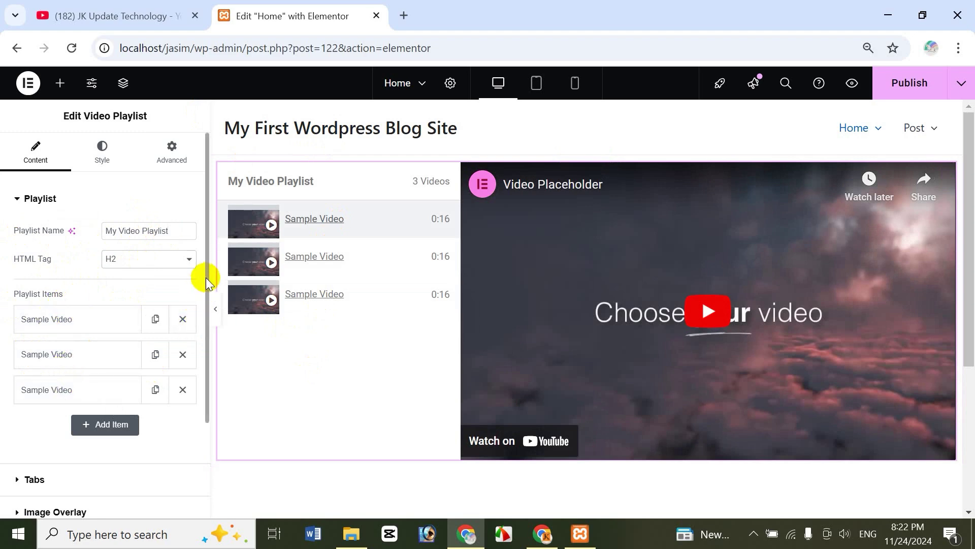
Try adding a blank playlist item and duplicating the third Sample Video, deleting each extra item again
{"action": "left_click_drag", "start_coordinate": [206, 279], "coordinate": [207, 342]}
{"action": "left_click", "coordinate": [120, 344]}
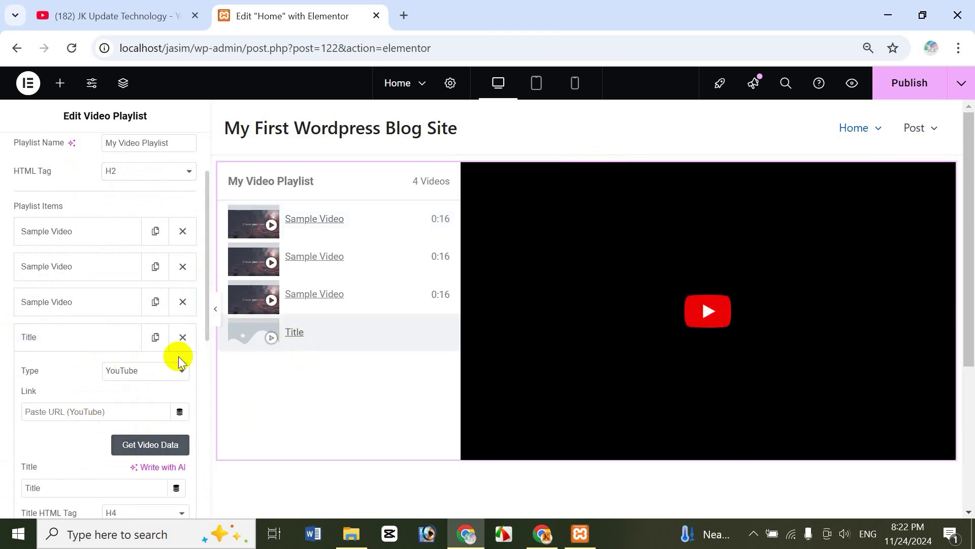
{"action": "left_click", "coordinate": [184, 339]}
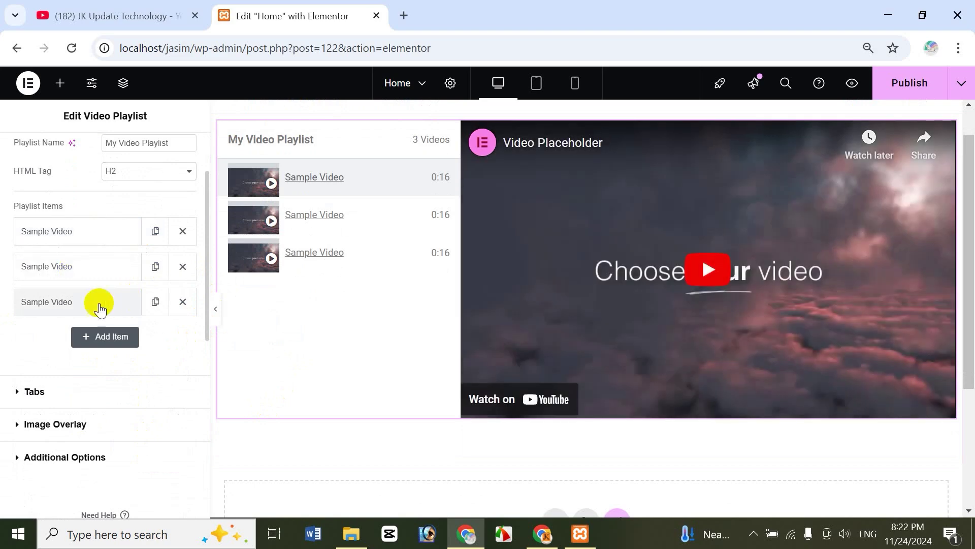
{"action": "left_click", "coordinate": [154, 304]}
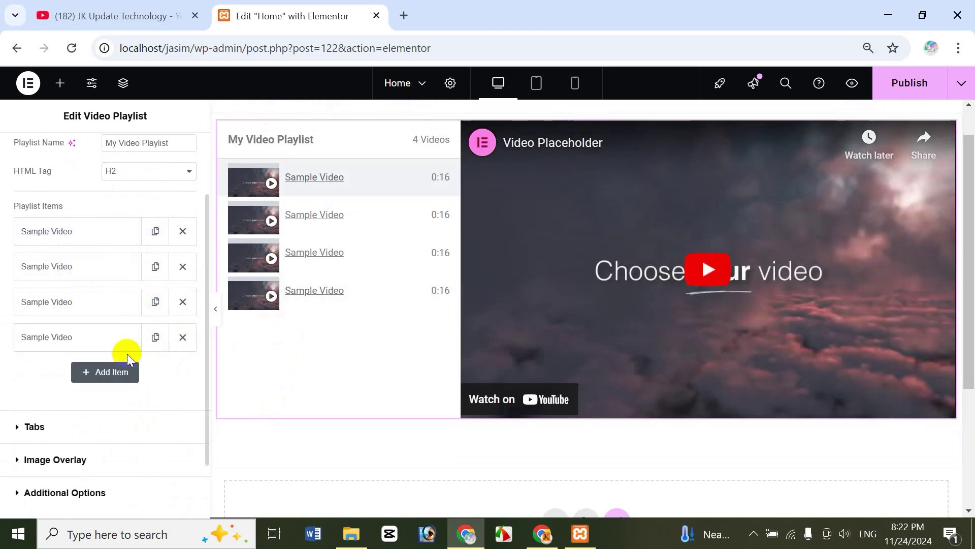
{"action": "left_click", "coordinate": [183, 337]}
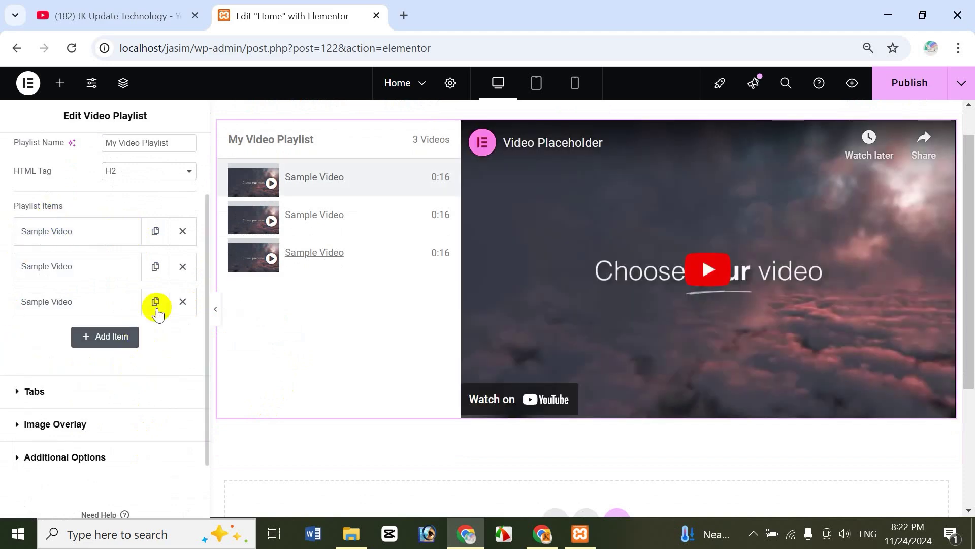
Delete the third Sample Video from the playlist items and expand the first item's settings
{"action": "left_click", "coordinate": [183, 305]}
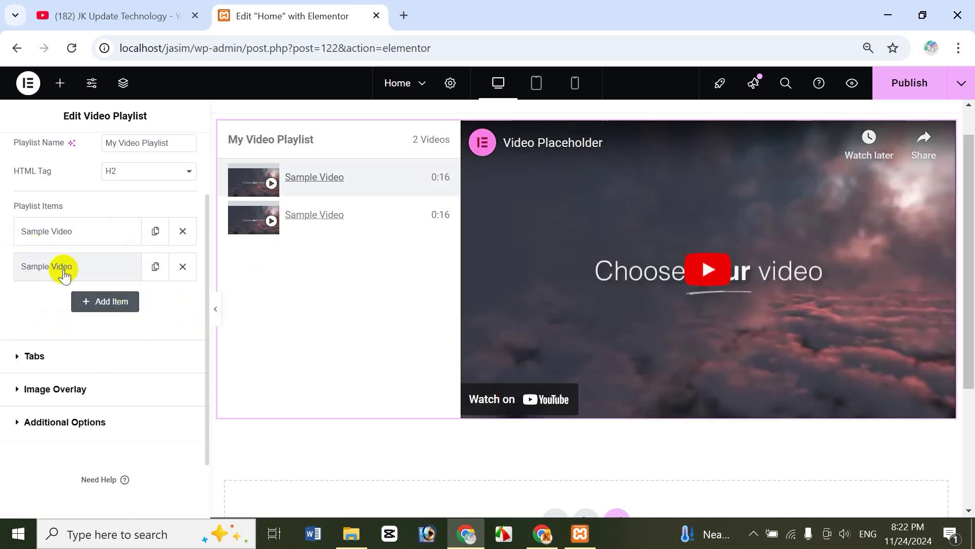
{"action": "left_click", "coordinate": [66, 232]}
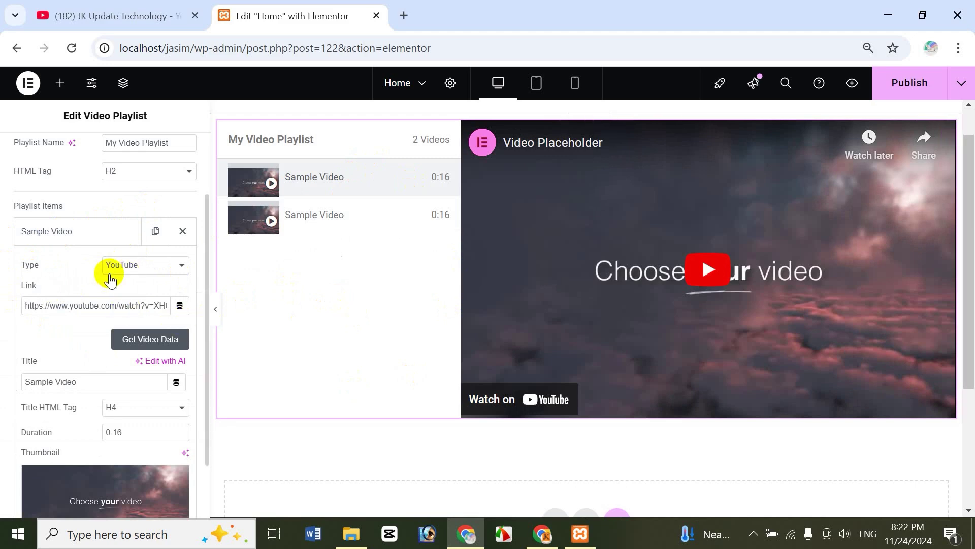
Try the Vimeo type and the Self Hosted type with External URL on the first playlist item, and return it to YouTube
{"action": "left_click", "coordinate": [151, 268]}
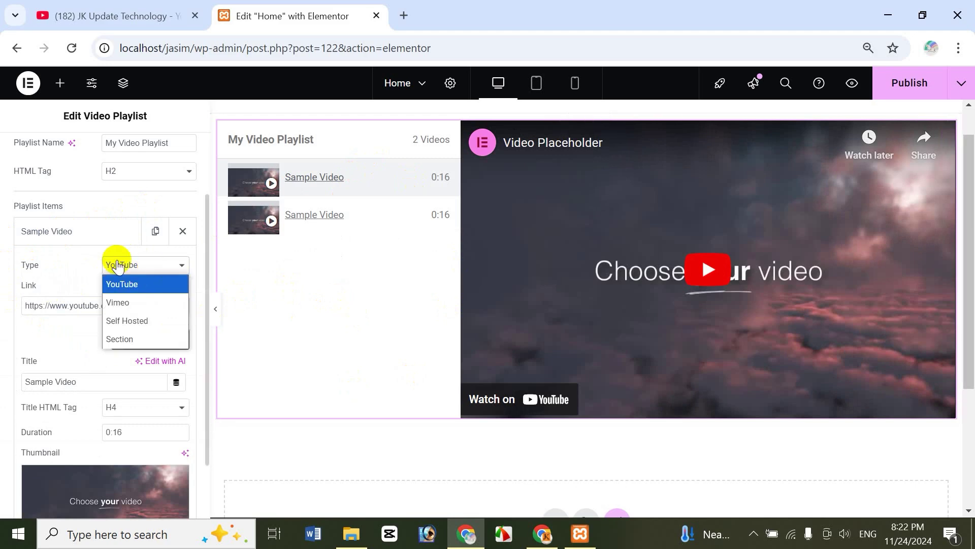
{"action": "left_click", "coordinate": [118, 304]}
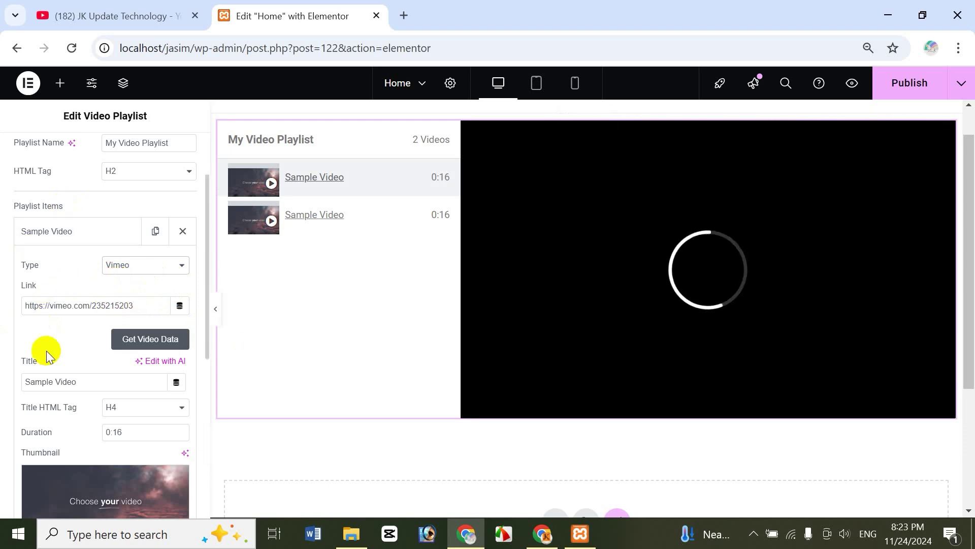
{"action": "left_click", "coordinate": [148, 272]}
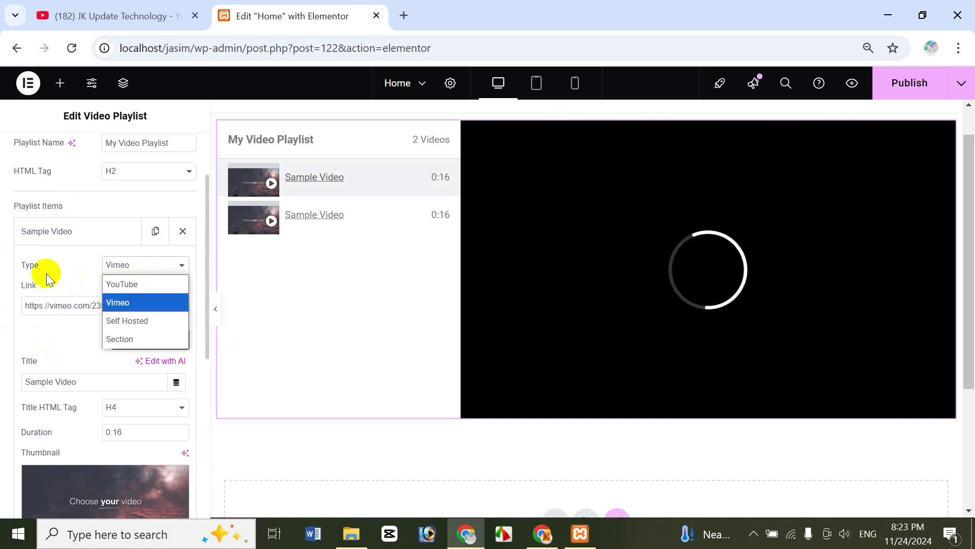
{"action": "left_click", "coordinate": [130, 324]}
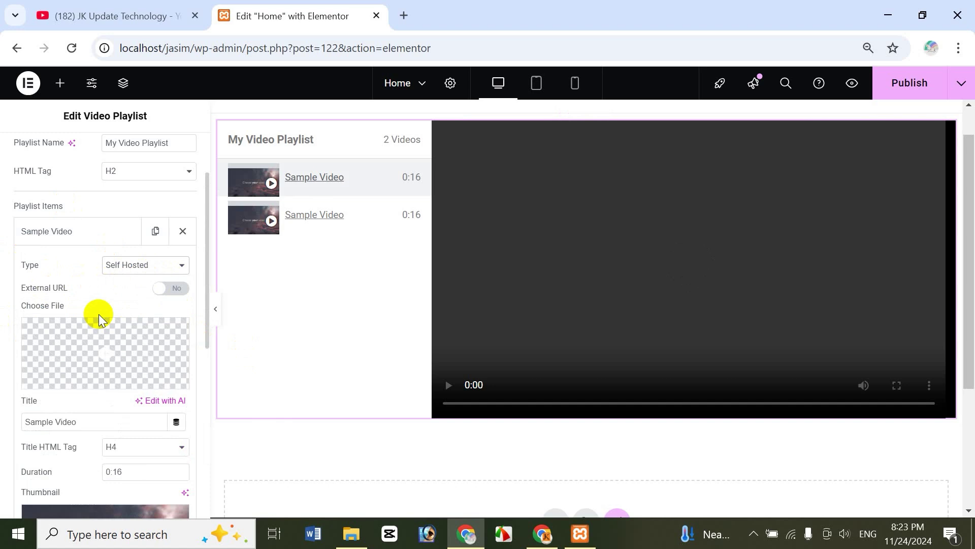
{"action": "mouse_move", "coordinate": [102, 373]}
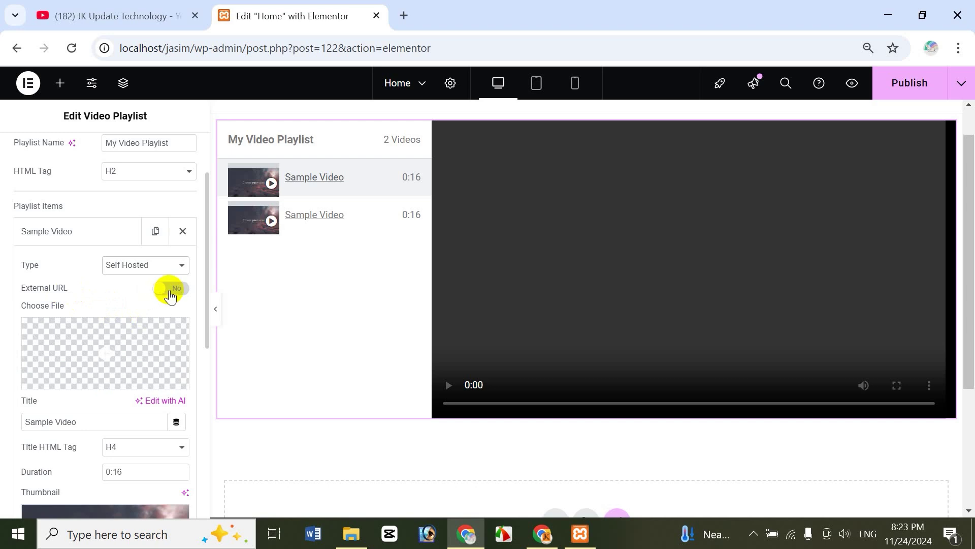
{"action": "left_click", "coordinate": [170, 290]}
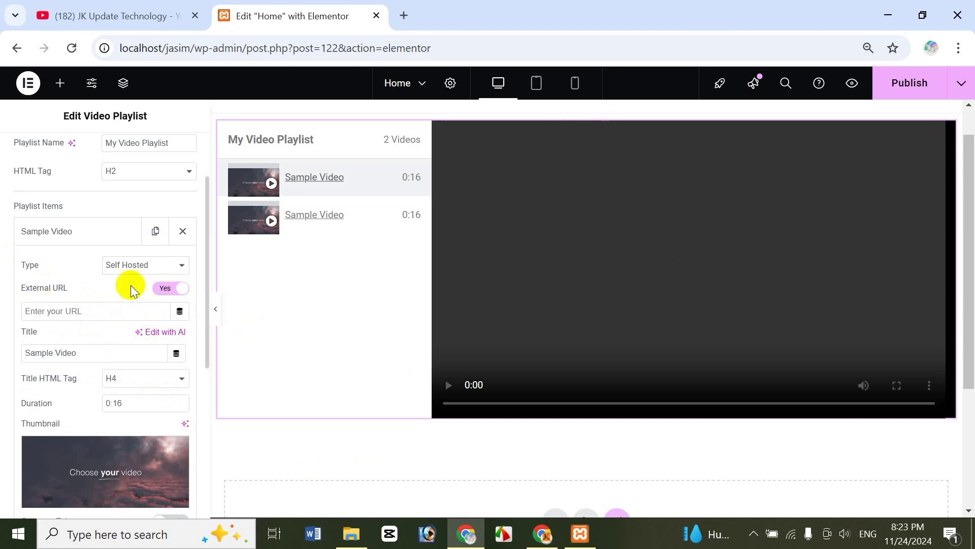
{"action": "left_click", "coordinate": [136, 273]}
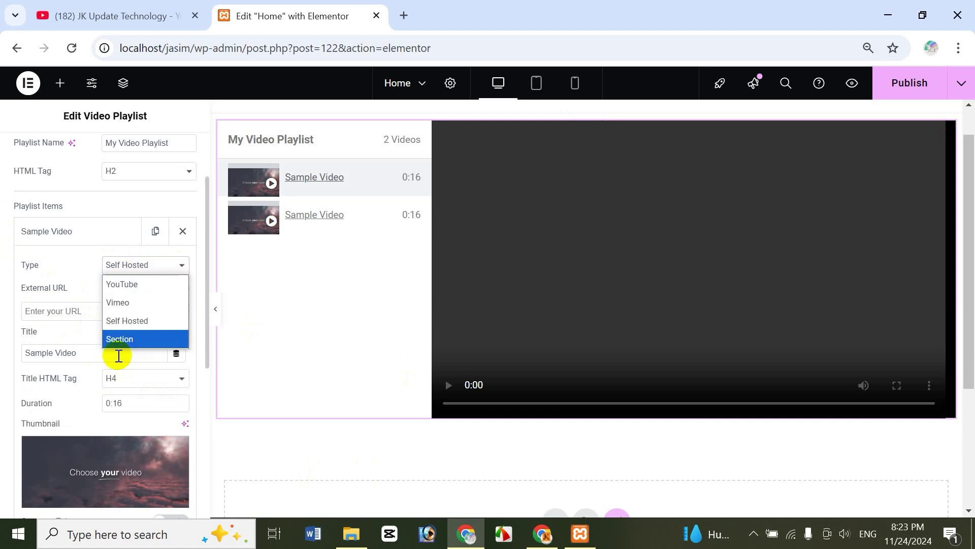
{"action": "left_click", "coordinate": [135, 285]}
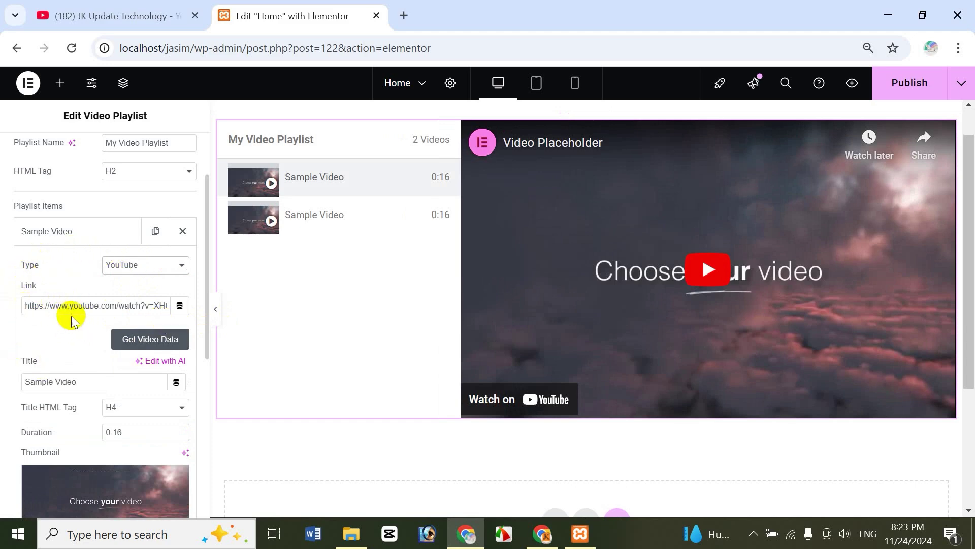
Copy the link address of the Elementor Pro Tutorial Bangla Part-29 video from the JK Update Technology YouTube channel
{"action": "left_click", "coordinate": [104, 23]}
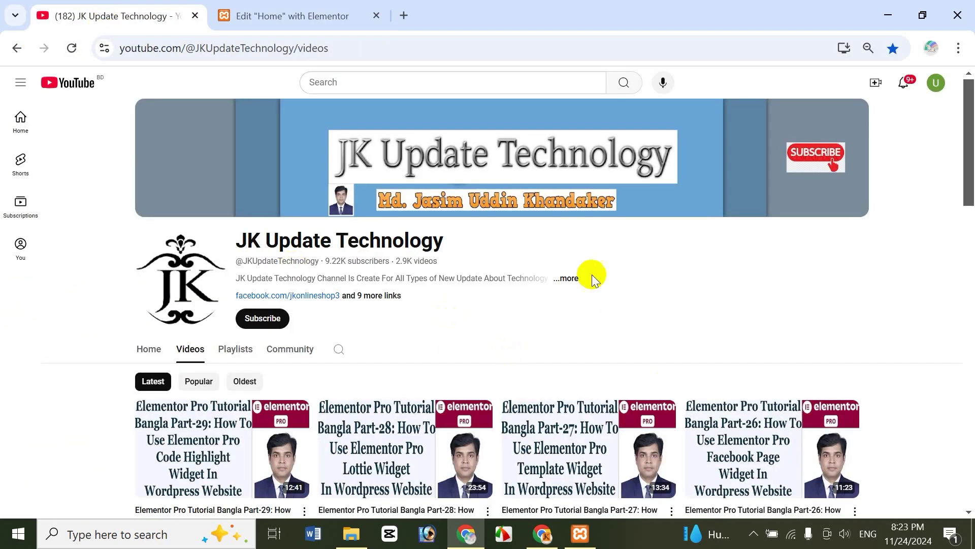
{"action": "scroll", "coordinate": [955, 168], "scroll_direction": "down", "scroll_amount": 1}
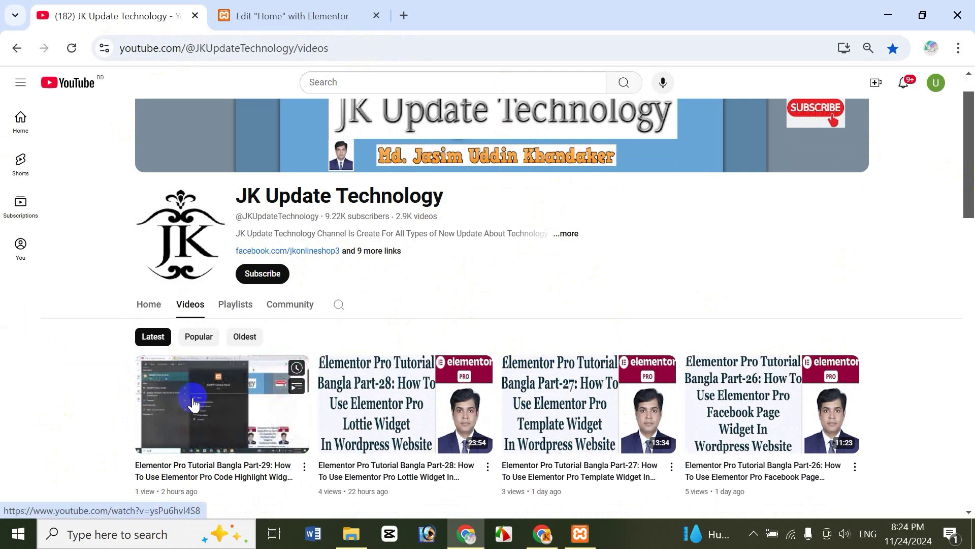
{"action": "right_click", "coordinate": [188, 395]}
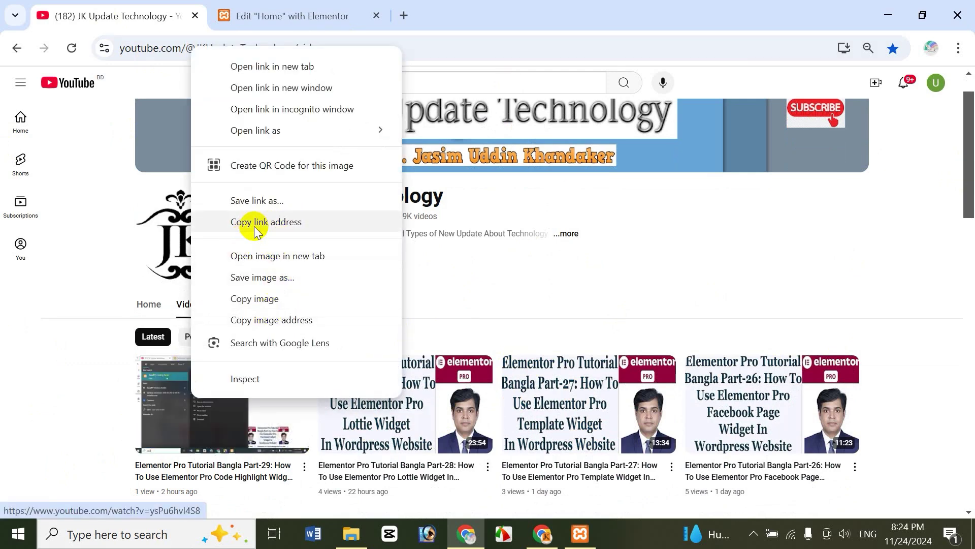
{"action": "left_click", "coordinate": [269, 231]}
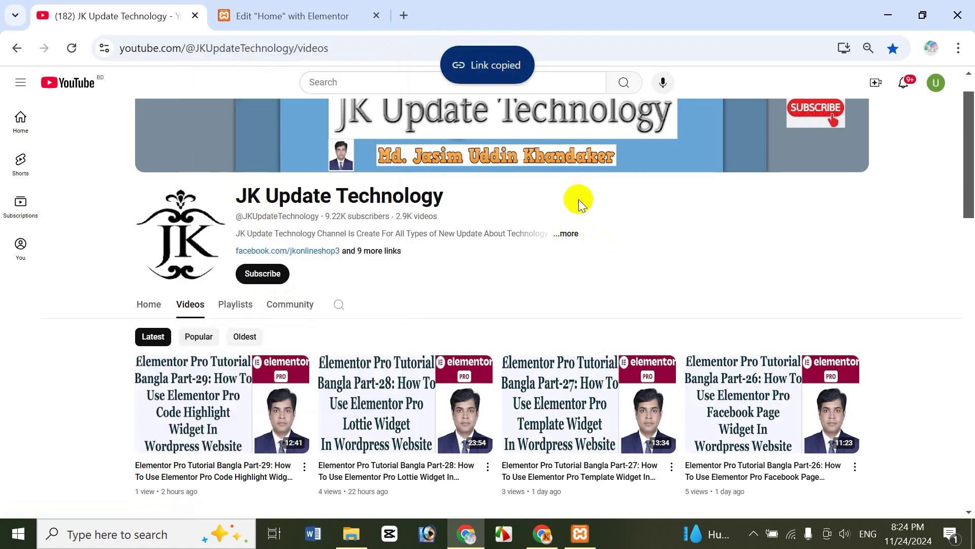
Replace the first playlist item's YouTube link in the Elementor editor with the copied Part-29 video address
{"action": "left_click", "coordinate": [307, 20]}
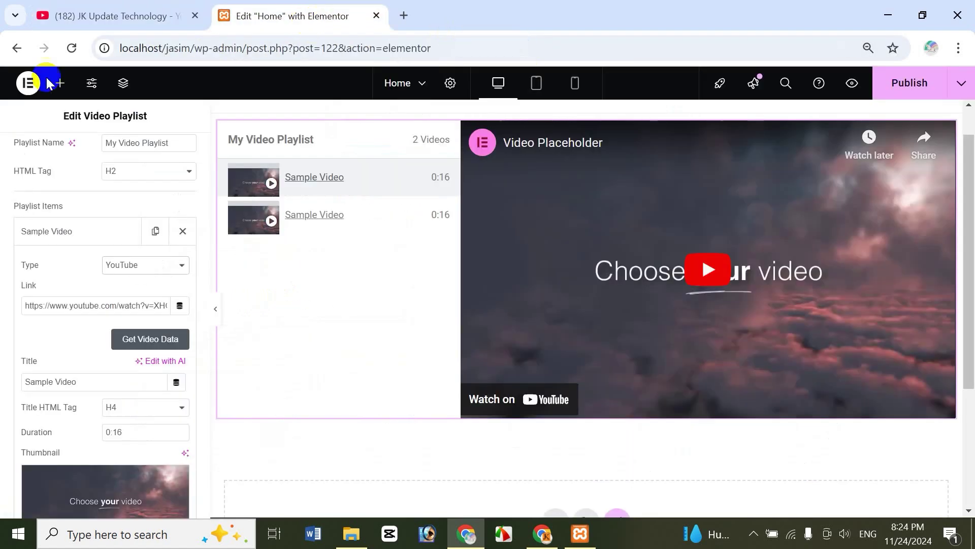
{"action": "left_click", "coordinate": [74, 305]}
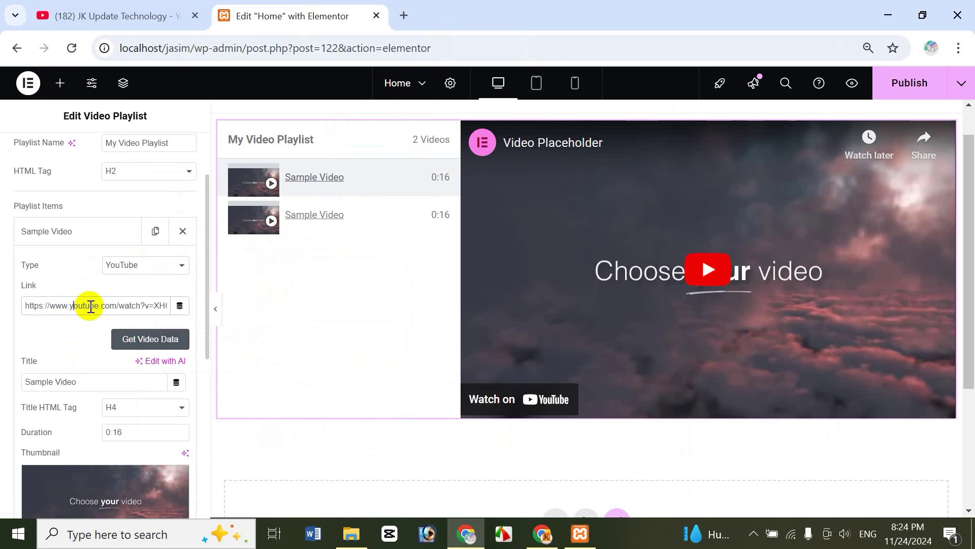
{"action": "key", "text": "ctrl+a"}
{"action": "key", "text": "BackSpace"}
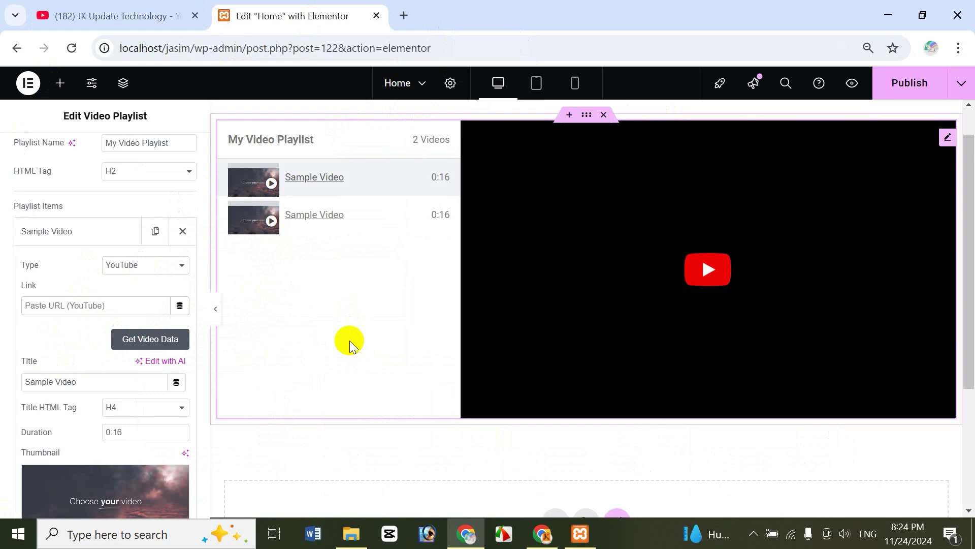
{"action": "key", "text": "ctrl+v"}
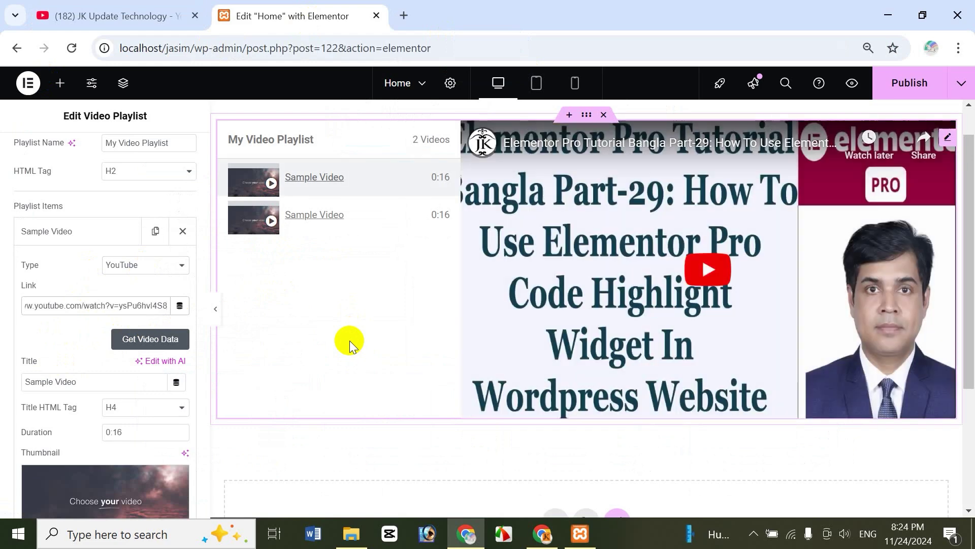
{"action": "left_click", "coordinate": [173, 16]}
{"action": "left_click", "coordinate": [315, 10]}
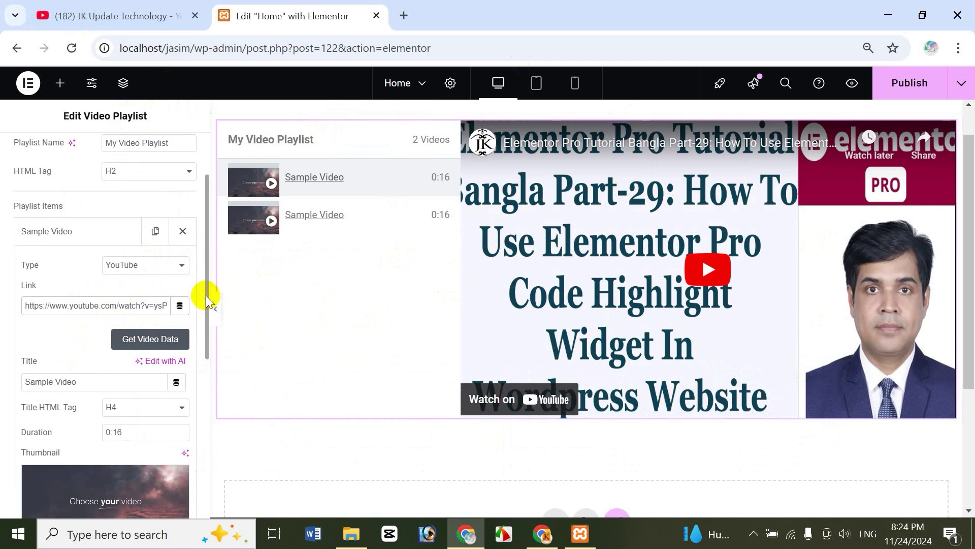
{"action": "left_click_drag", "start_coordinate": [207, 300], "coordinate": [209, 352]}
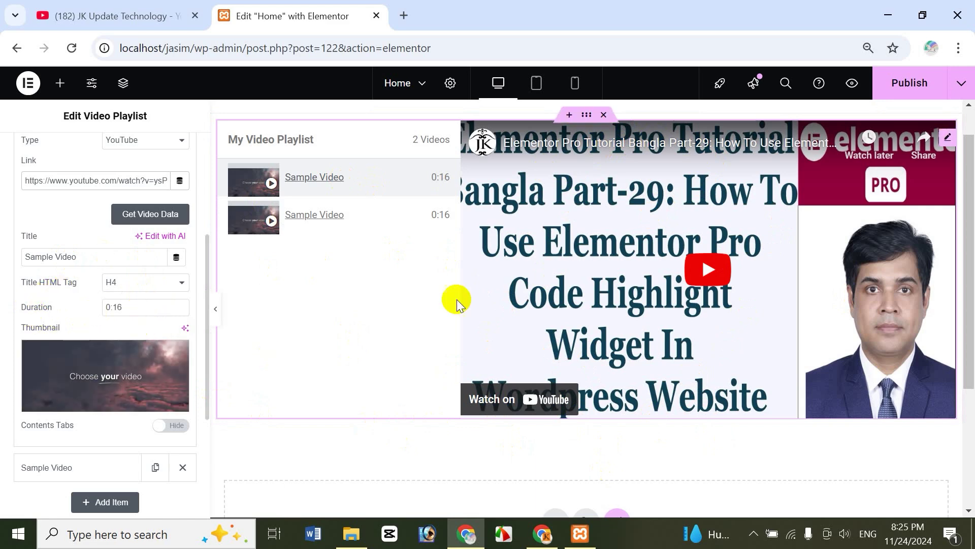
{"action": "left_click", "coordinate": [86, 376]}
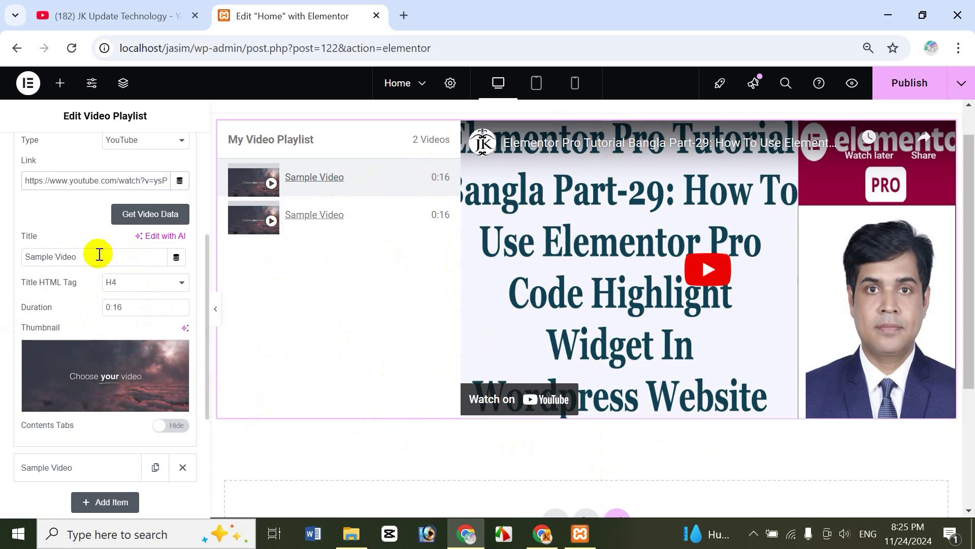
{"action": "left_click", "coordinate": [84, 407]}
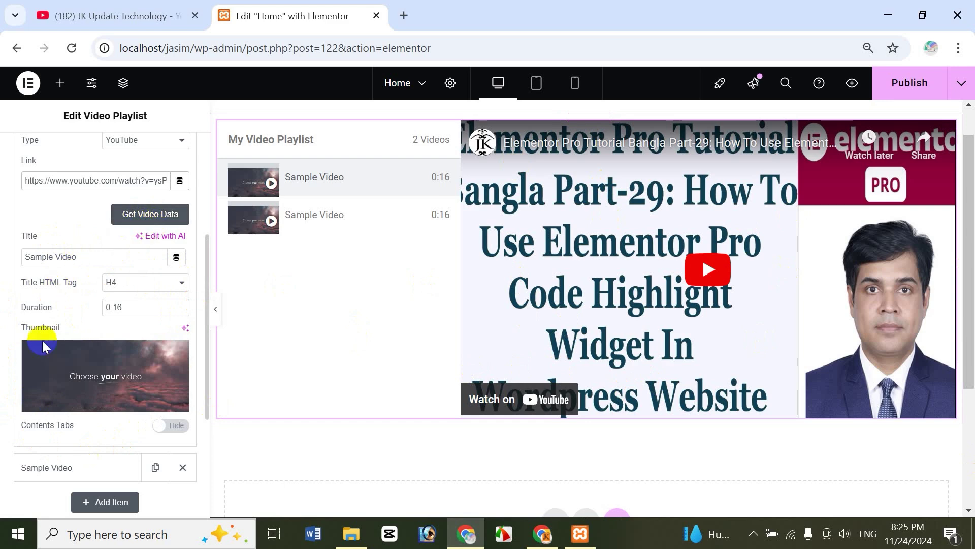
Fetch the YouTube video data for the first playlist item and show its contents tabs
{"action": "left_click", "coordinate": [140, 217]}
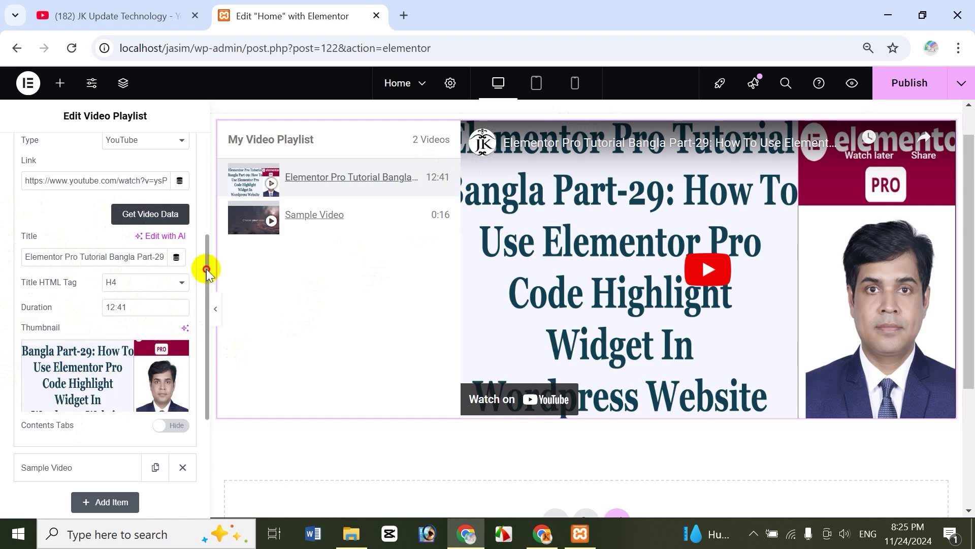
{"action": "left_click_drag", "start_coordinate": [207, 271], "coordinate": [218, 322]}
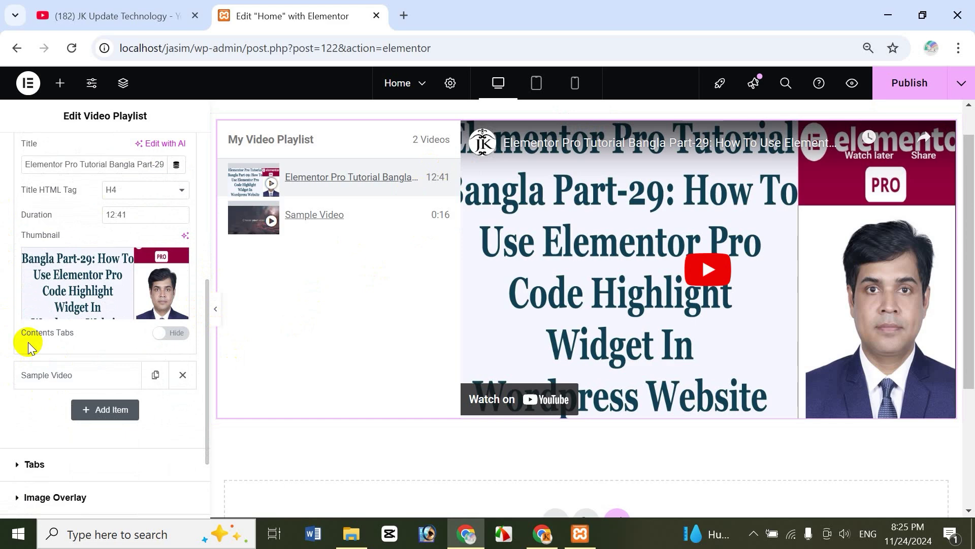
{"action": "left_click", "coordinate": [167, 334]}
{"action": "scroll", "coordinate": [970, 330], "scroll_direction": "down", "scroll_amount": 1}
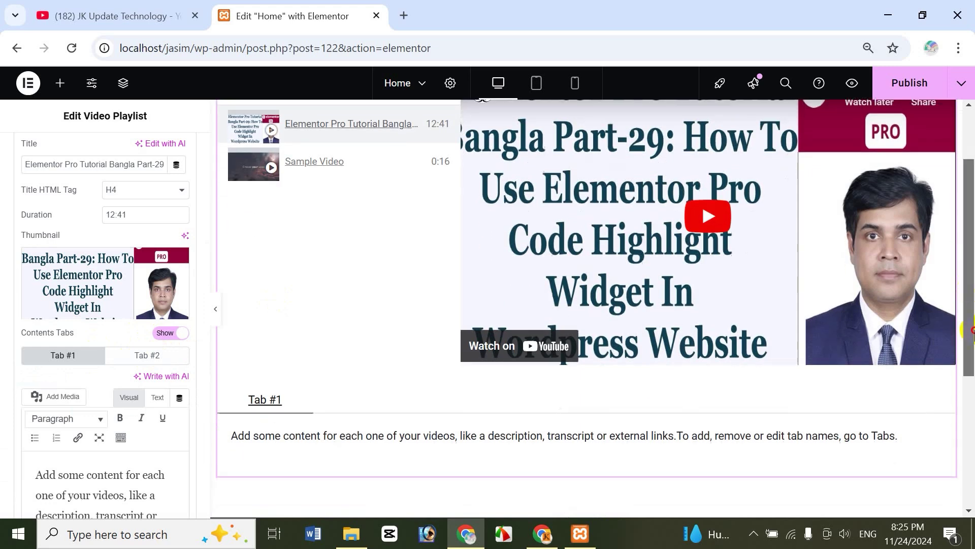
{"action": "scroll", "coordinate": [297, 366], "scroll_direction": "down", "scroll_amount": 2}
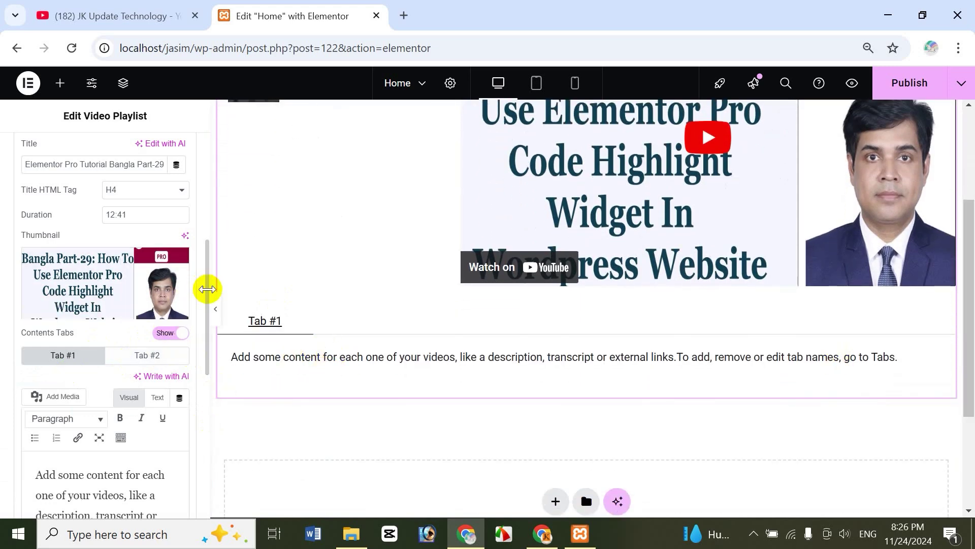
{"action": "left_click_drag", "start_coordinate": [206, 295], "coordinate": [202, 344]}
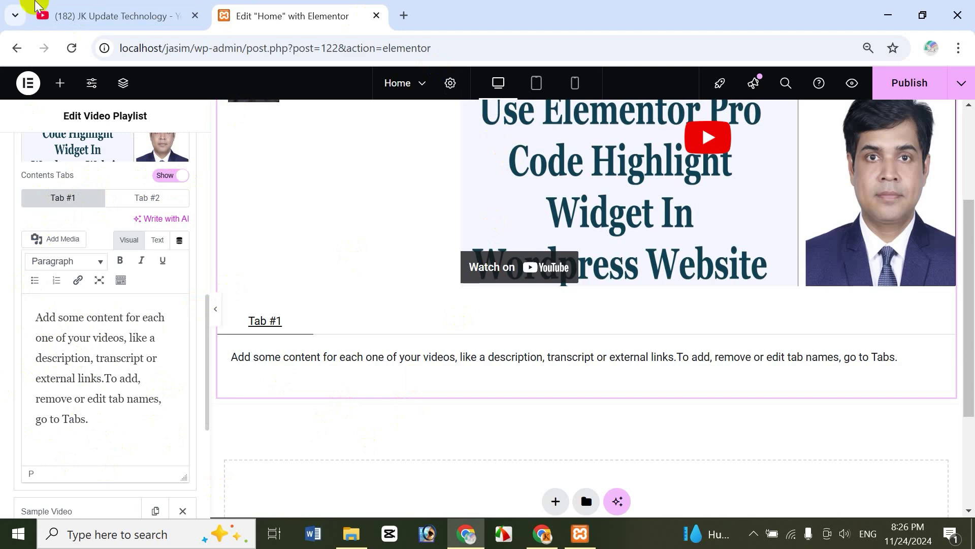
Lengthen the first item's Tab #1 content by pasting repeated copies of its placeholder text at the end
{"action": "left_click", "coordinate": [102, 11]}
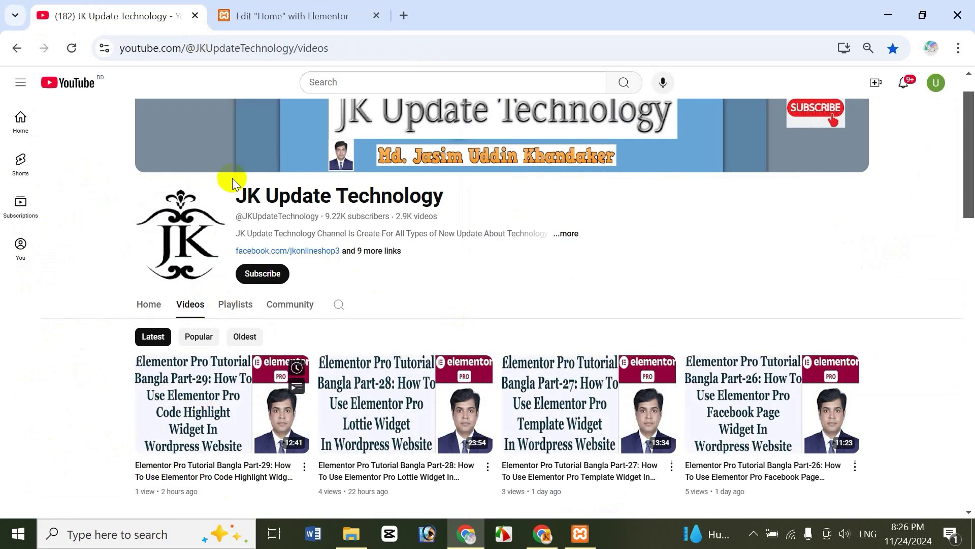
{"action": "left_click", "coordinate": [292, 15]}
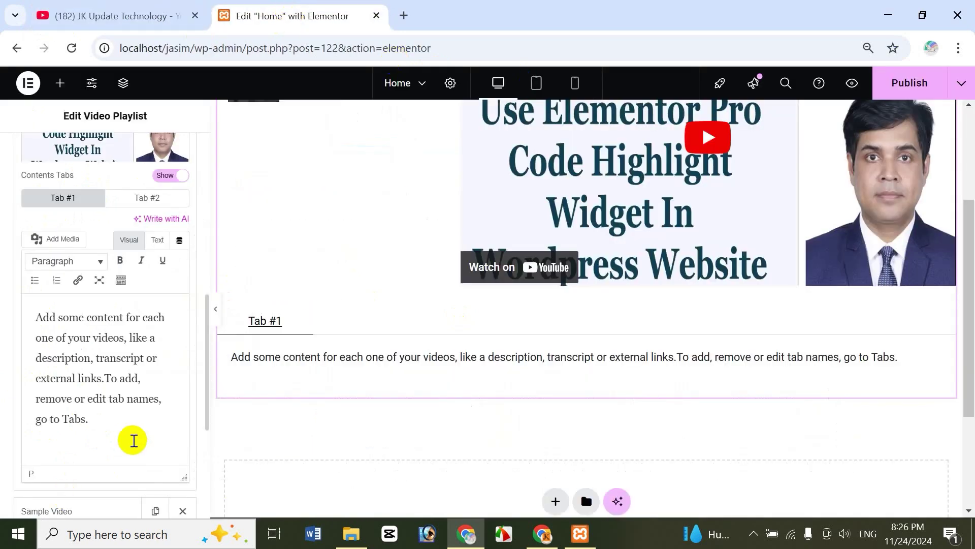
{"action": "left_click_drag", "start_coordinate": [51, 329], "coordinate": [102, 422]}
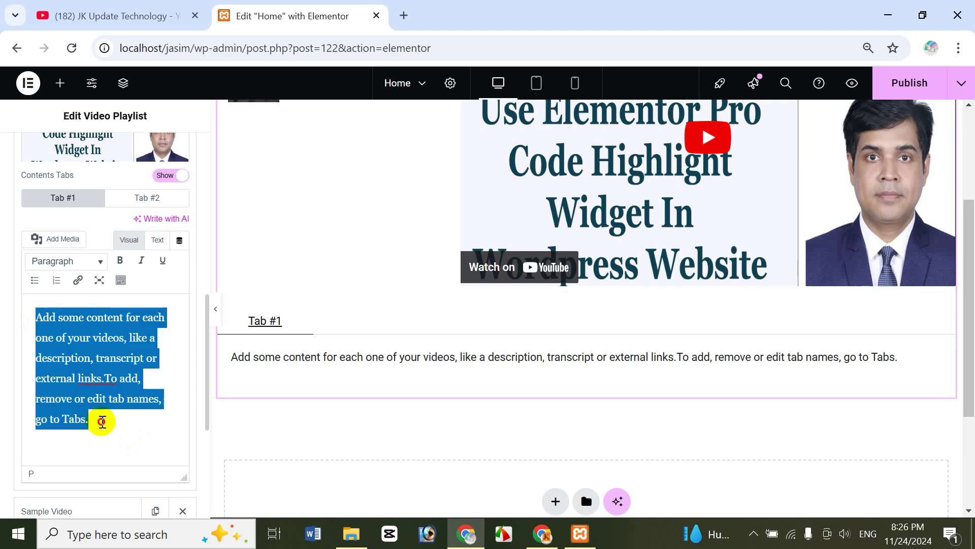
{"action": "left_click", "coordinate": [154, 440]}
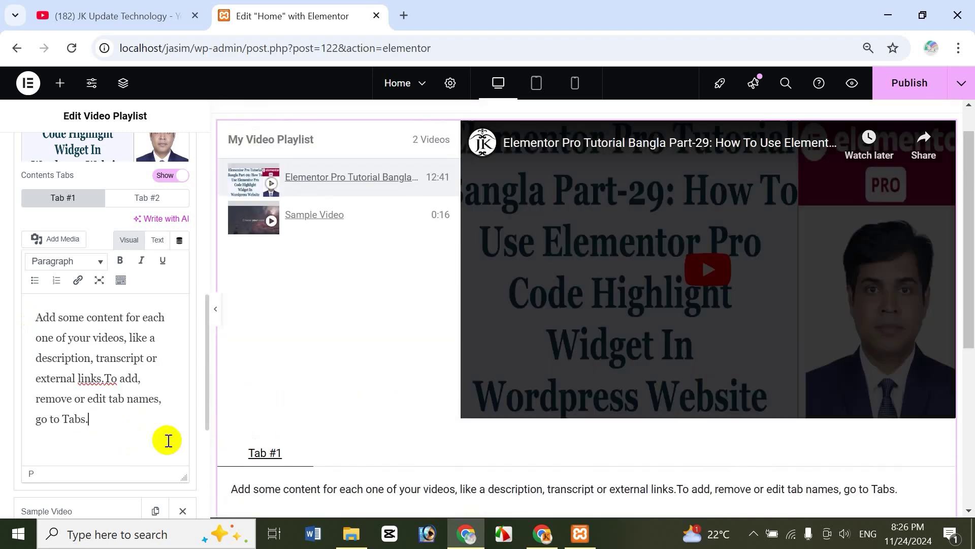
{"action": "key", "text": "ctrl+v"}
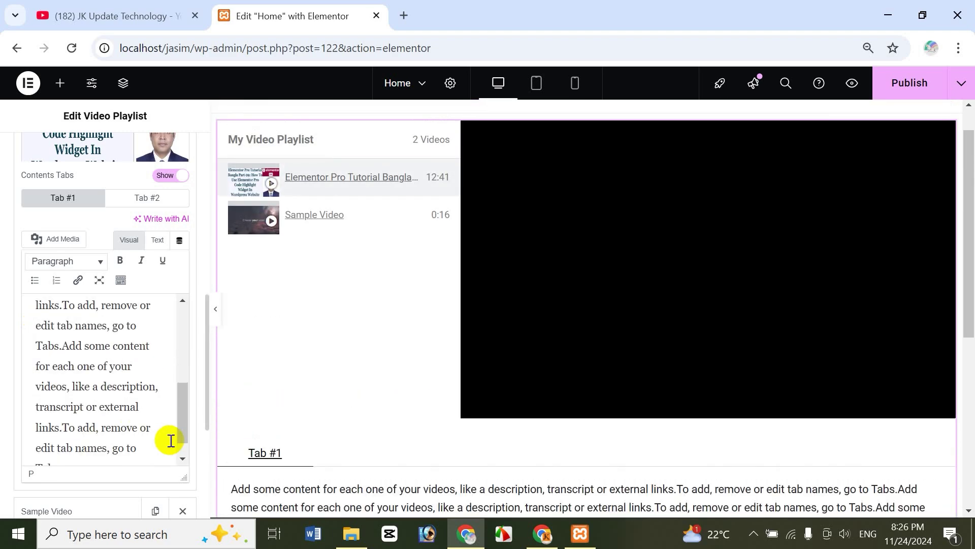
{"action": "left_click_drag", "start_coordinate": [184, 402], "coordinate": [120, 327]}
{"action": "left_click_drag", "start_coordinate": [63, 318], "coordinate": [93, 338]}
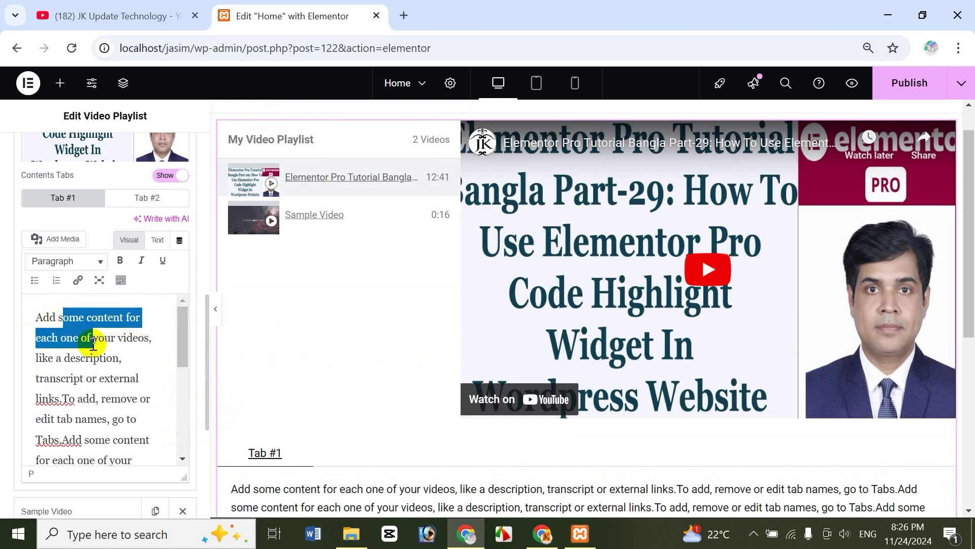
{"action": "left_click", "coordinate": [76, 261]}
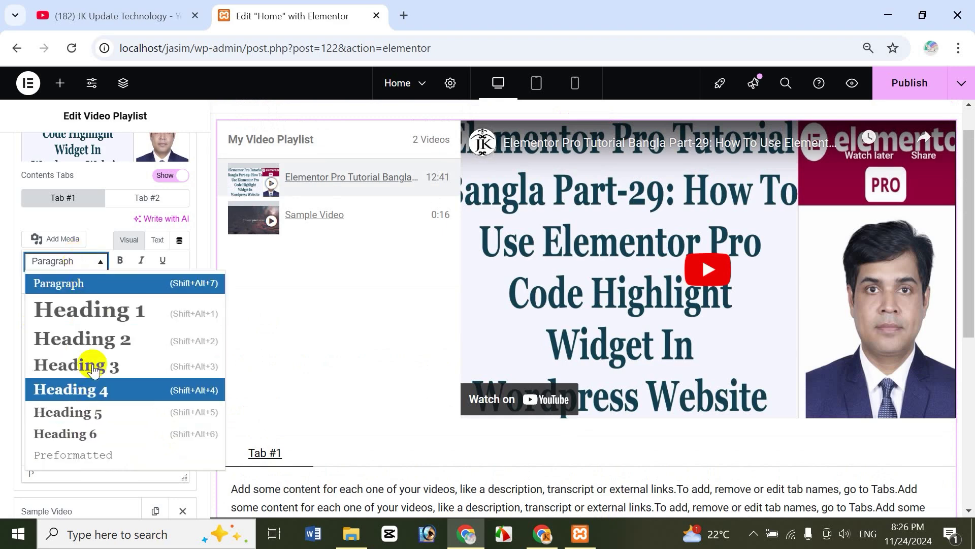
{"action": "left_click", "coordinate": [3, 299]}
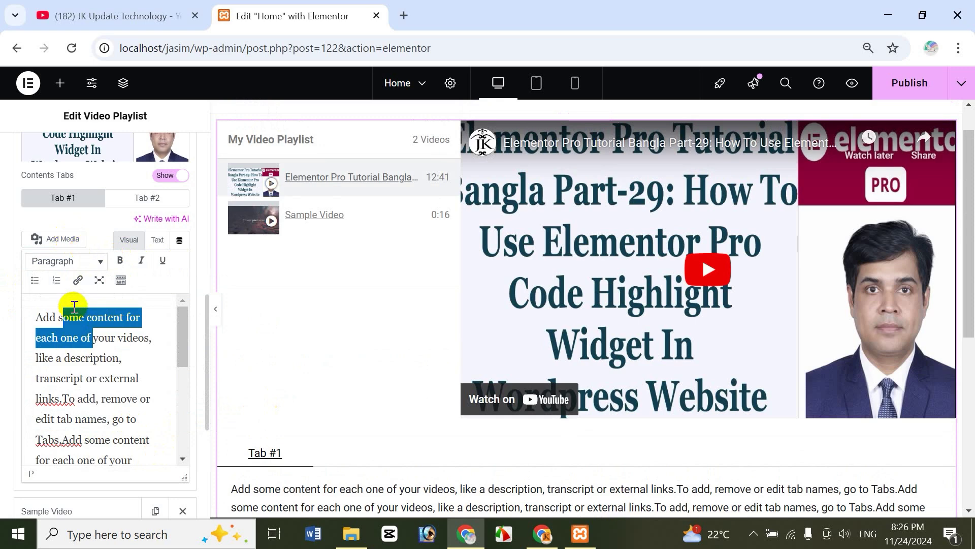
{"action": "left_click", "coordinate": [49, 318]}
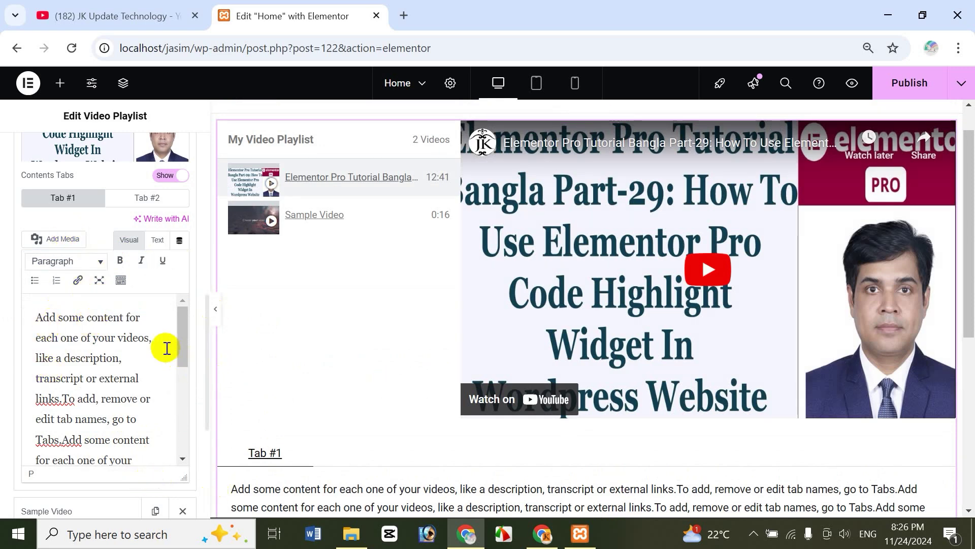
Expand the second playlist item, Sample Video, and go to its YouTube link
{"action": "left_click_drag", "start_coordinate": [206, 321], "coordinate": [194, 407]}
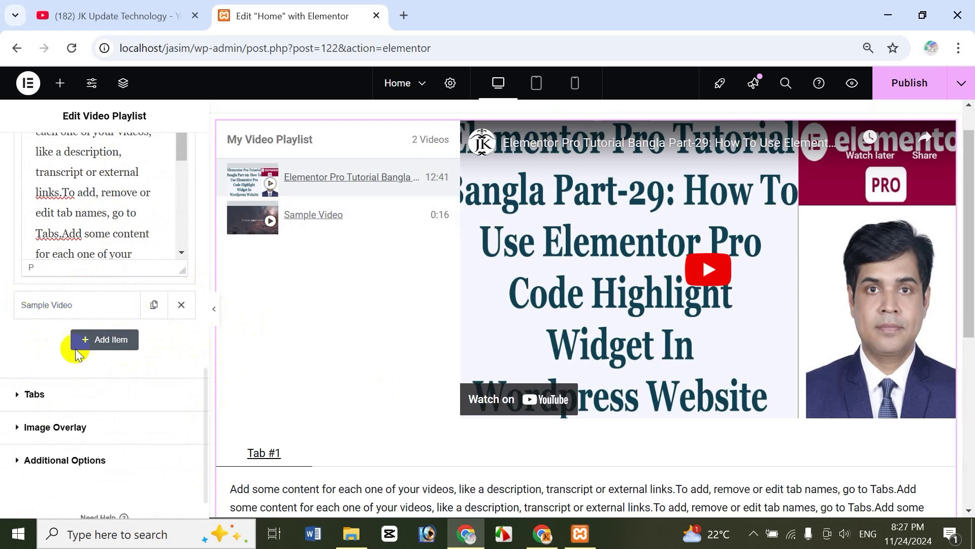
{"action": "left_click", "coordinate": [72, 302]}
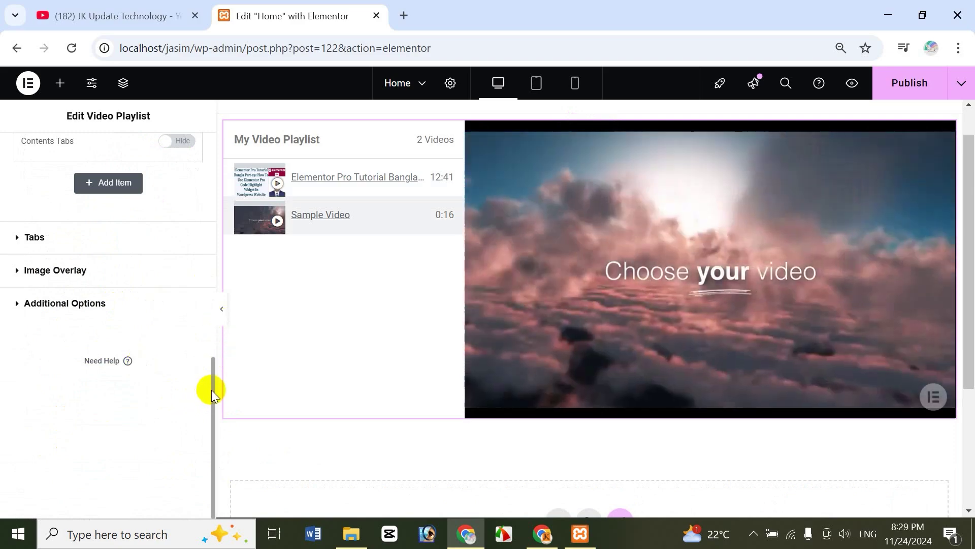
{"action": "left_click_drag", "start_coordinate": [211, 388], "coordinate": [192, 213]}
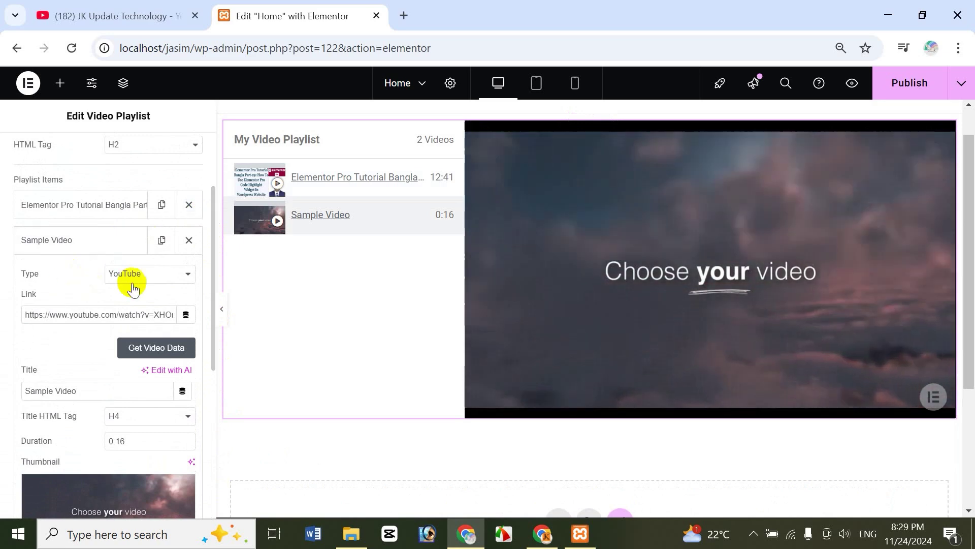
{"action": "left_click", "coordinate": [131, 314]}
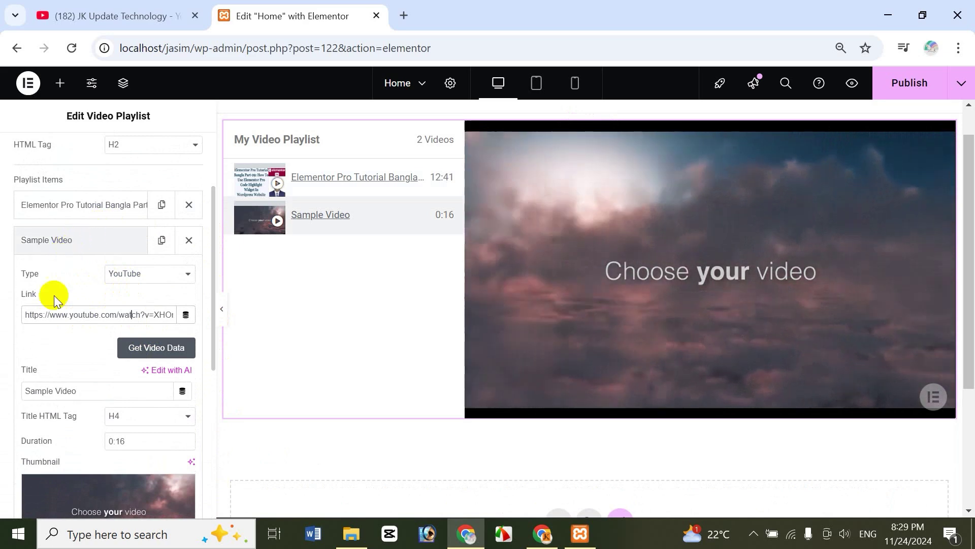
Switch to the JK Update Technology YouTube channel and copy the link address of the Elementor Pro Tutorial Bangla Part-28 video
{"action": "left_click", "coordinate": [84, 12]}
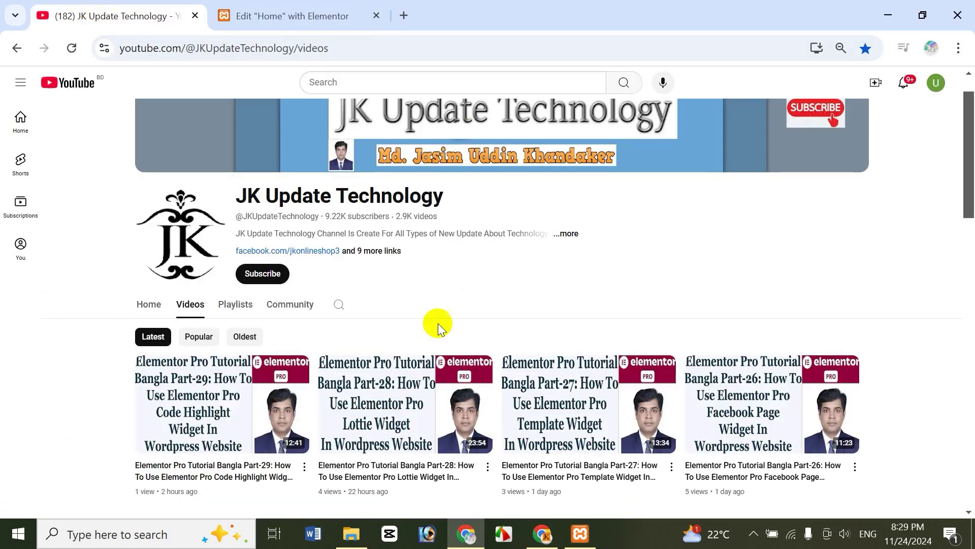
{"action": "right_click", "coordinate": [380, 416]}
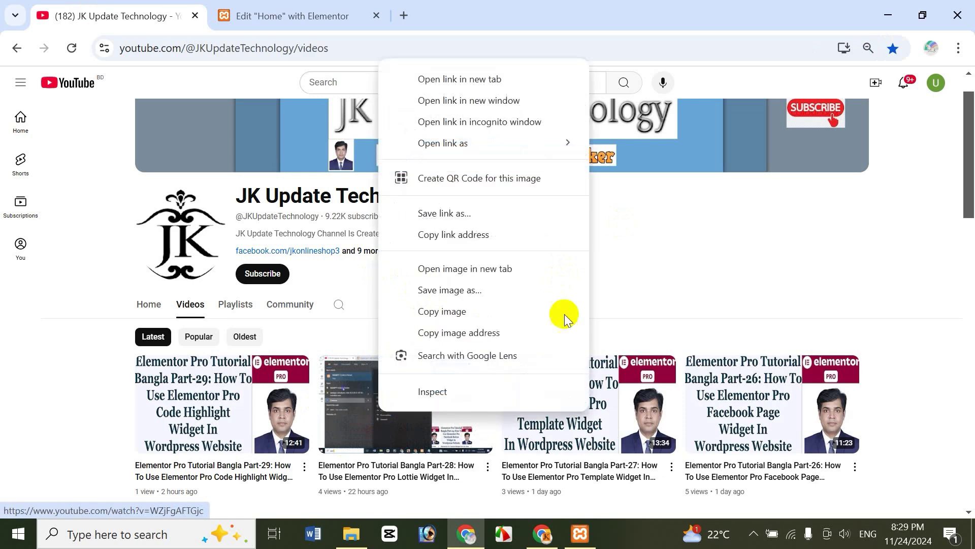
{"action": "left_click", "coordinate": [492, 234]}
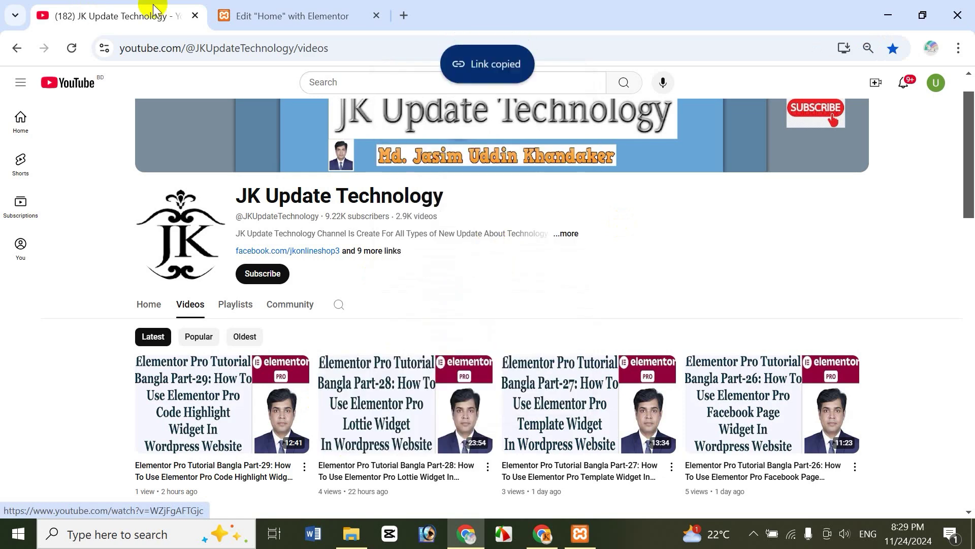
Replace the second item's link in the Elementor editor with the copied Part-28 address and fetch its video data
{"action": "left_click", "coordinate": [320, 15]}
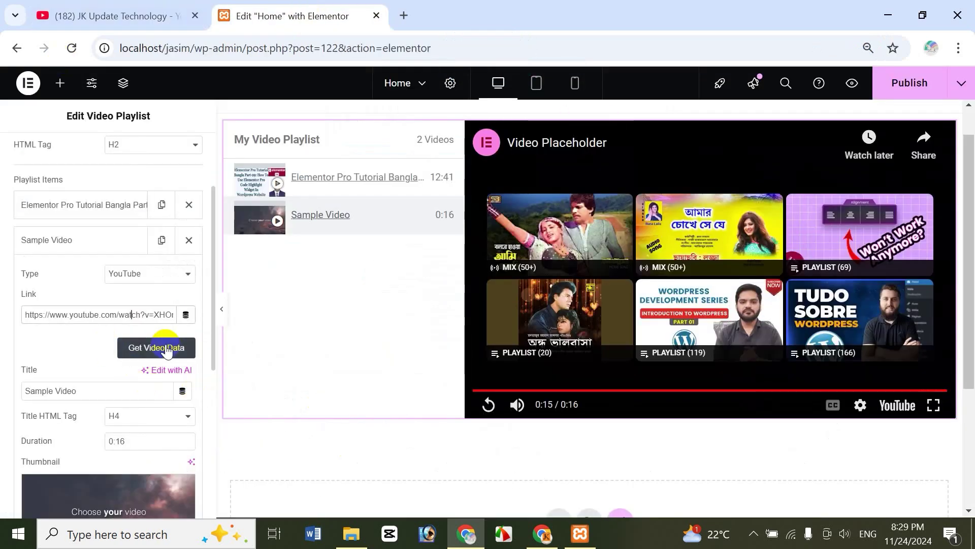
{"action": "key", "text": "ctrl+a"}
{"action": "key", "text": "BackSpace"}
{"action": "key", "text": "ctrl+v"}
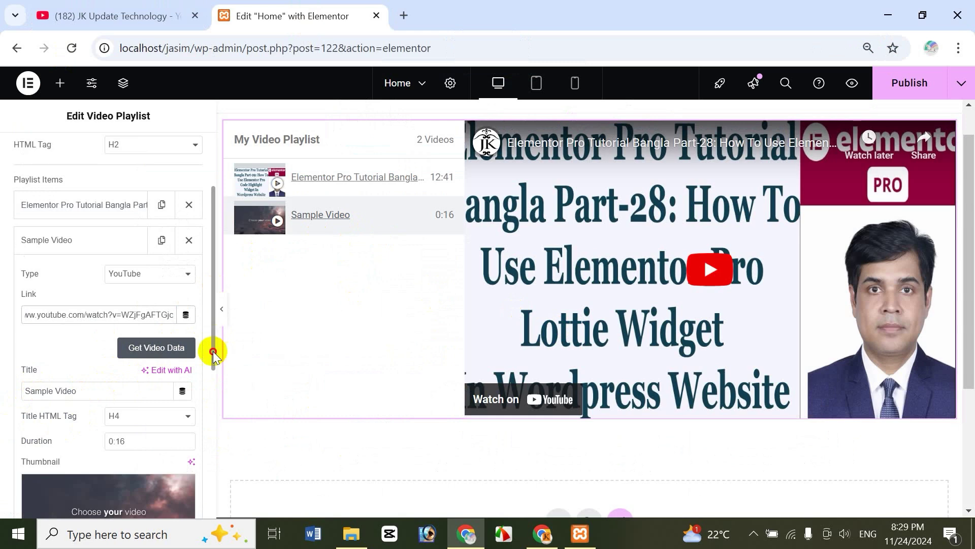
{"action": "left_click_drag", "start_coordinate": [213, 354], "coordinate": [211, 396]}
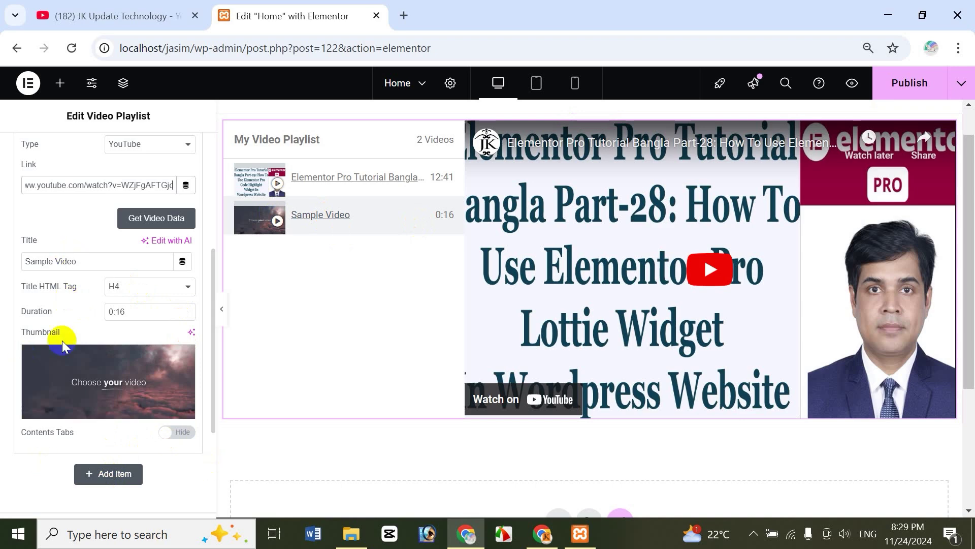
{"action": "left_click", "coordinate": [161, 224]}
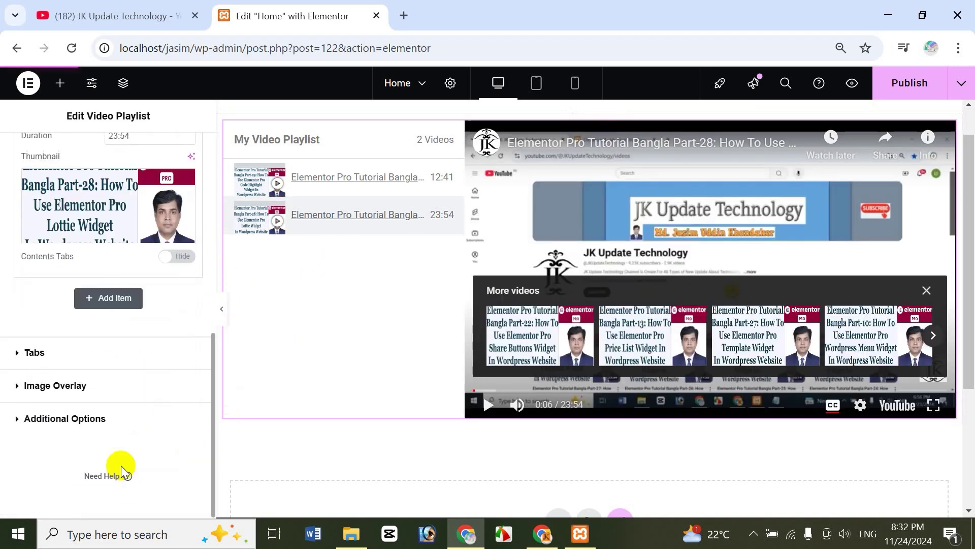
Show the contents tabs for the second playlist item, the Part-28 video
{"action": "scroll", "coordinate": [117, 465], "scroll_direction": "up", "scroll_amount": 3}
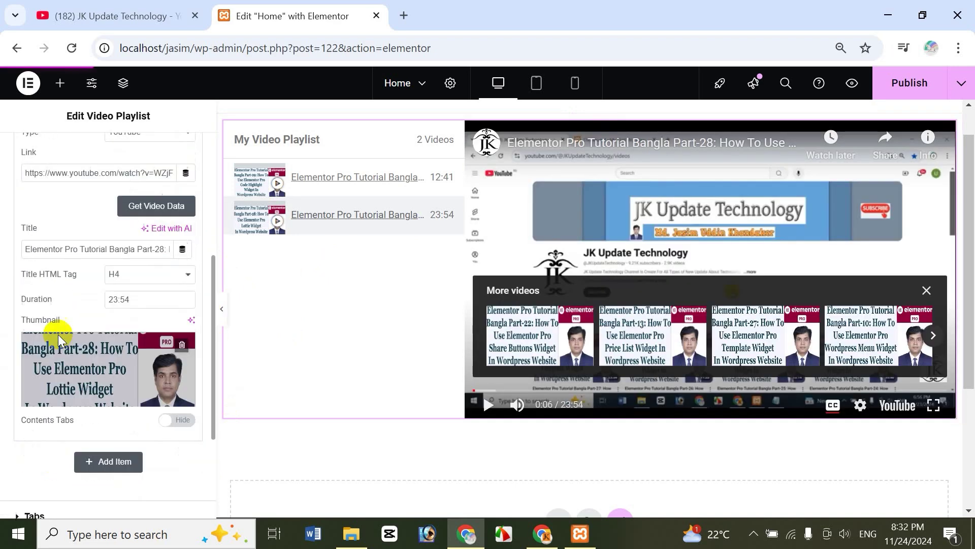
{"action": "scroll", "coordinate": [98, 320], "scroll_direction": "down", "scroll_amount": 1}
{"action": "scroll", "coordinate": [101, 394], "scroll_direction": "down", "scroll_amount": 1}
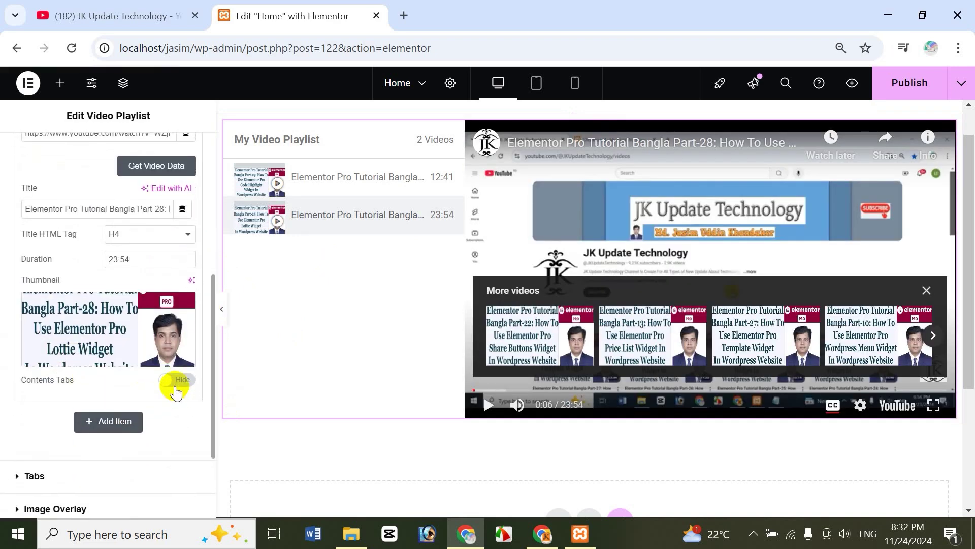
{"action": "left_click", "coordinate": [174, 387]}
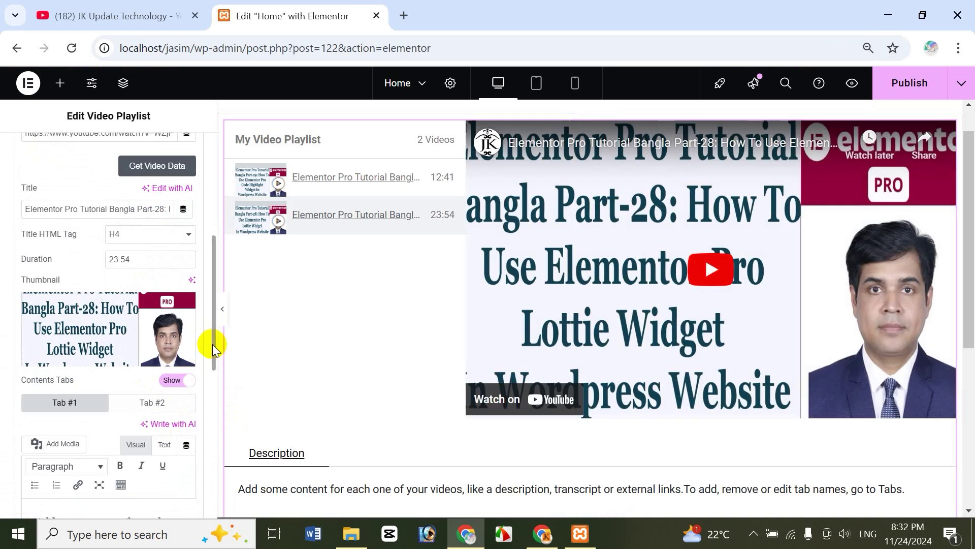
Extend the second item's Tab #1 content to four paragraphs by pasting copies of its placeholder text
{"action": "left_click_drag", "start_coordinate": [212, 349], "coordinate": [207, 435]}
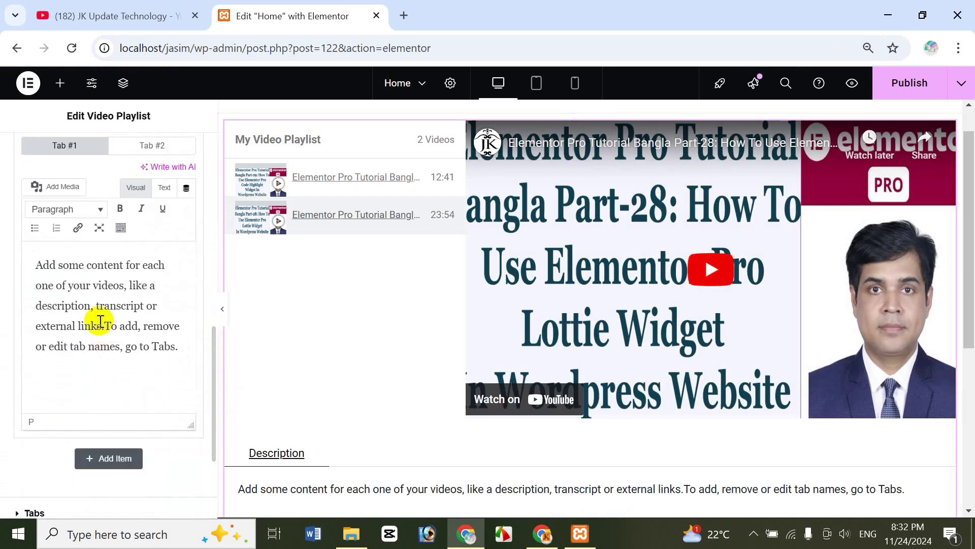
{"action": "key", "text": "ctrl+a"}
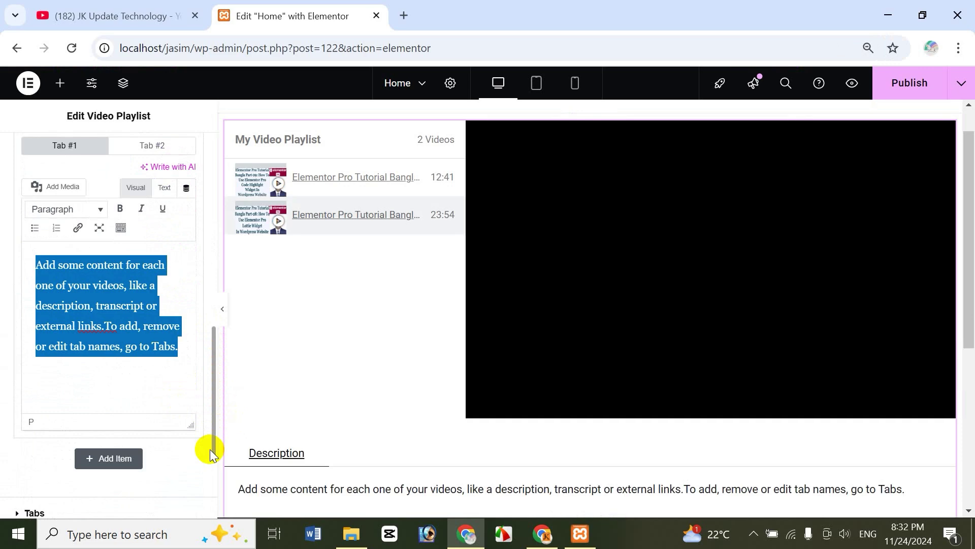
{"action": "key", "text": "Right"}
{"action": "key", "text": "ctrl+v"}
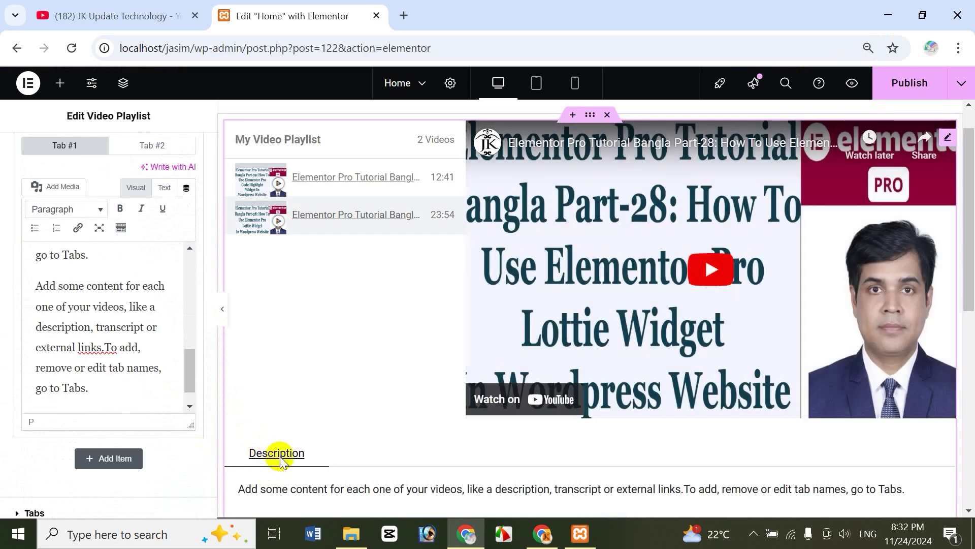
{"action": "left_click_drag", "start_coordinate": [191, 367], "coordinate": [201, 267]}
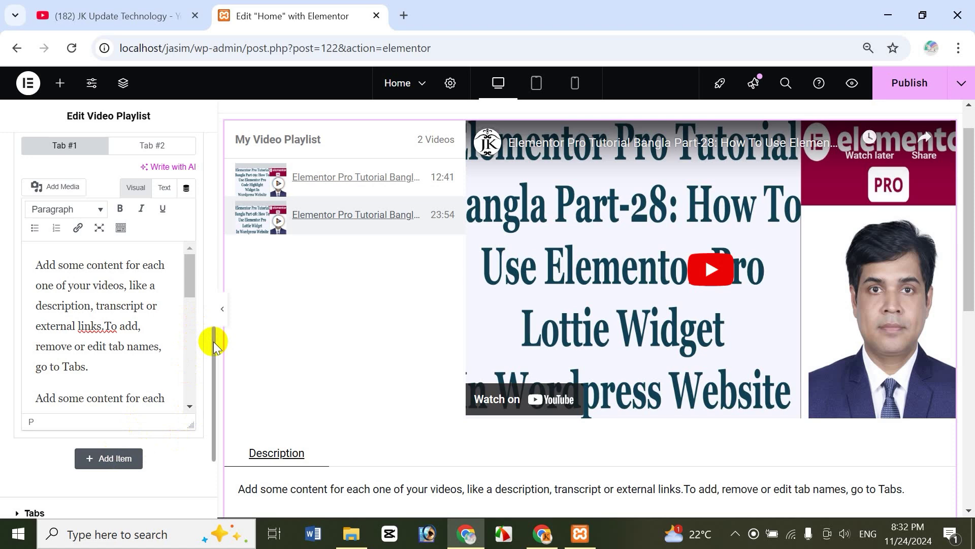
Open the playlist widget's Tabs settings and review the Description tab's content below the video
{"action": "left_click_drag", "start_coordinate": [214, 345], "coordinate": [214, 413]}
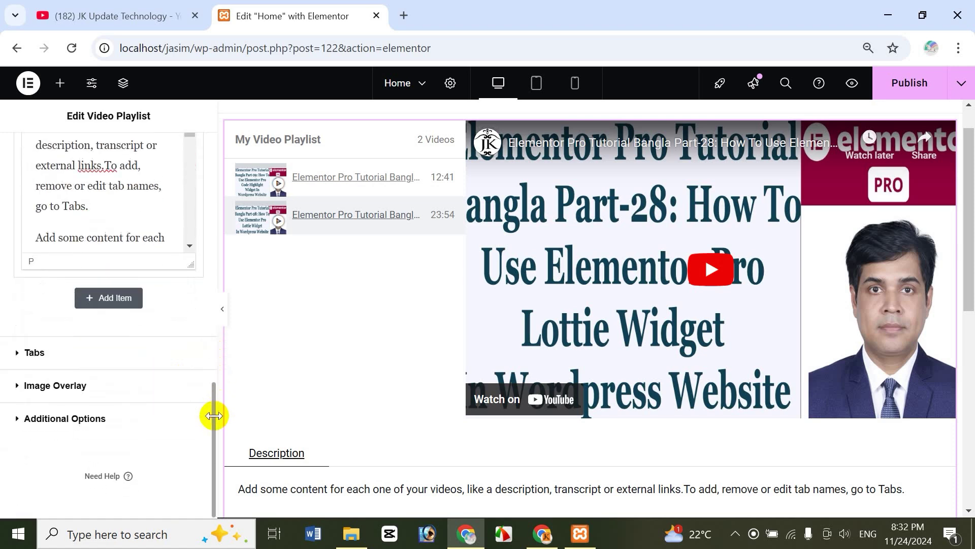
{"action": "left_click", "coordinate": [29, 352]}
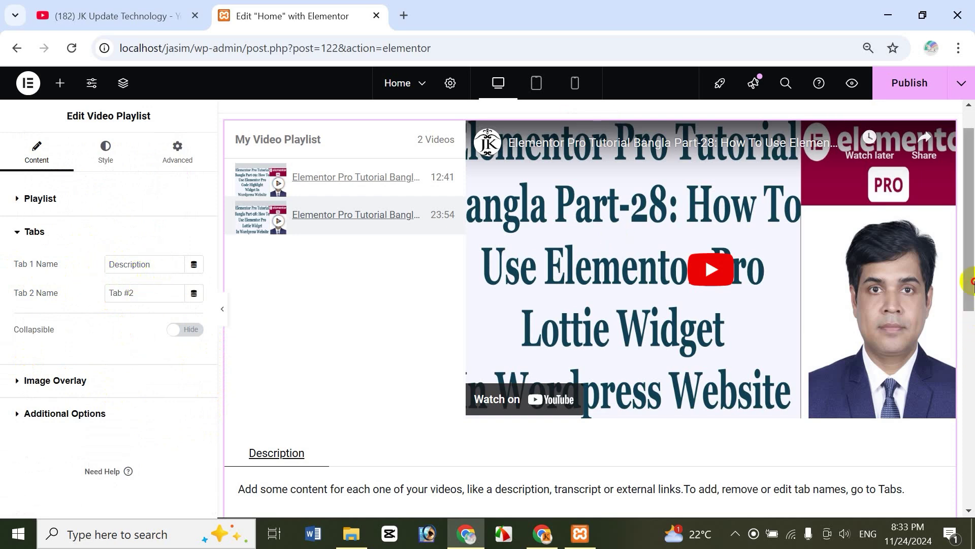
{"action": "scroll", "coordinate": [971, 282], "scroll_direction": "down", "scroll_amount": 3}
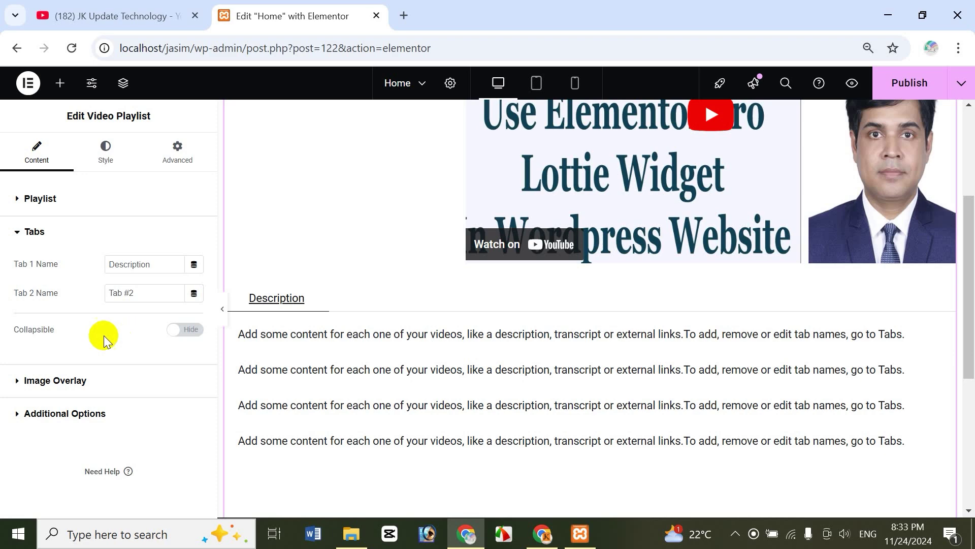
Make the playlist's tab content collapsible, then open the published Home page for viewing
{"action": "left_click", "coordinate": [179, 335]}
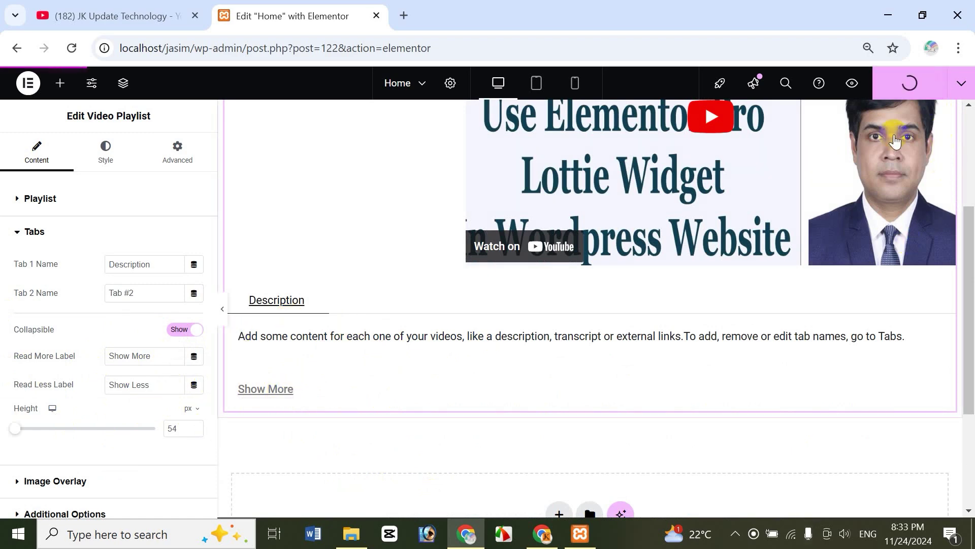
{"action": "left_click", "coordinate": [962, 83]}
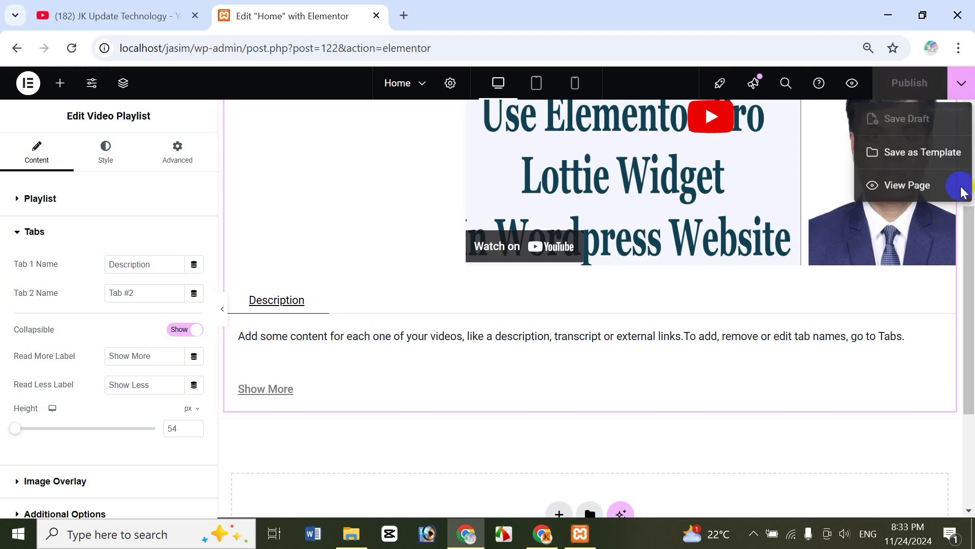
{"action": "left_click", "coordinate": [898, 187]}
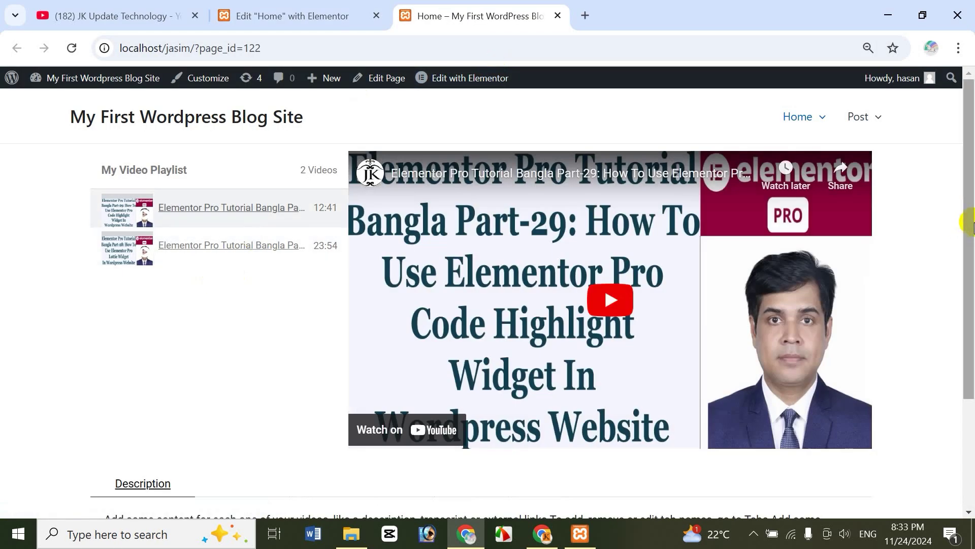
Test the collapsible Description on the live page by expanding and collapsing its text twice with Show More and Show Less
{"action": "left_click_drag", "start_coordinate": [968, 224], "coordinate": [968, 330]}
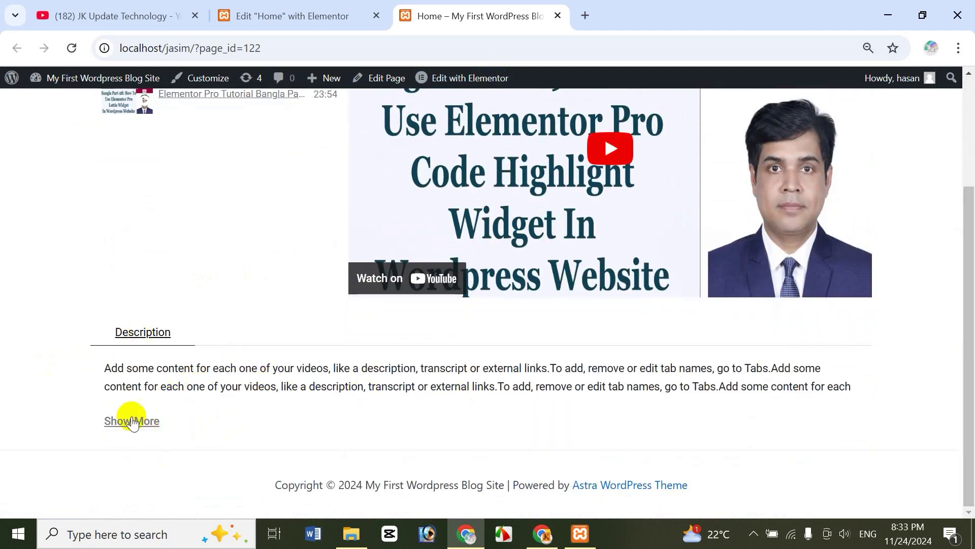
{"action": "left_click", "coordinate": [140, 424]}
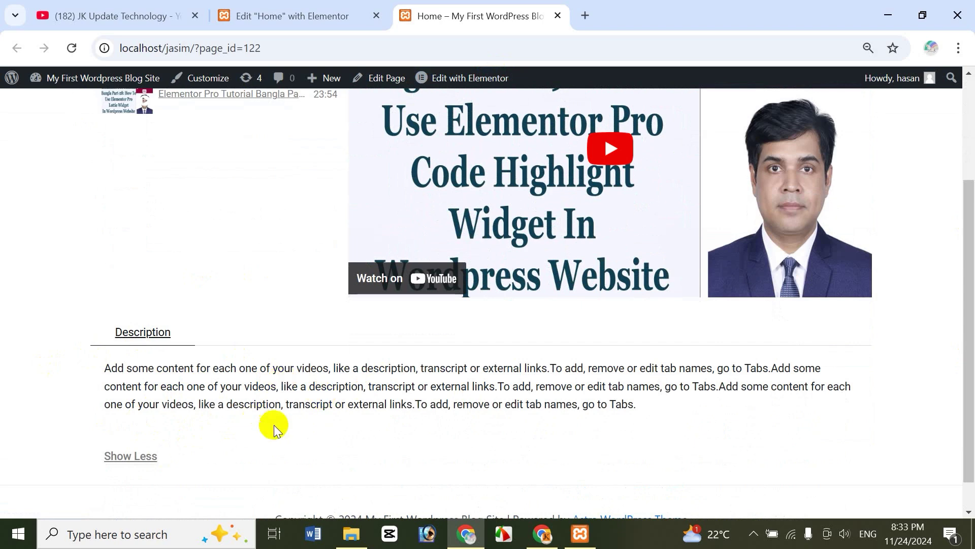
{"action": "left_click", "coordinate": [144, 465]}
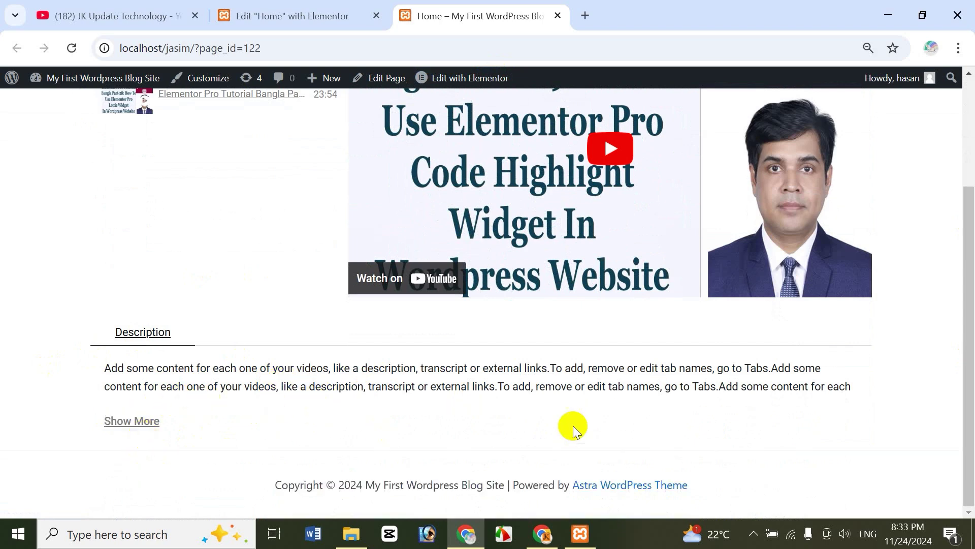
{"action": "left_click", "coordinate": [143, 423]}
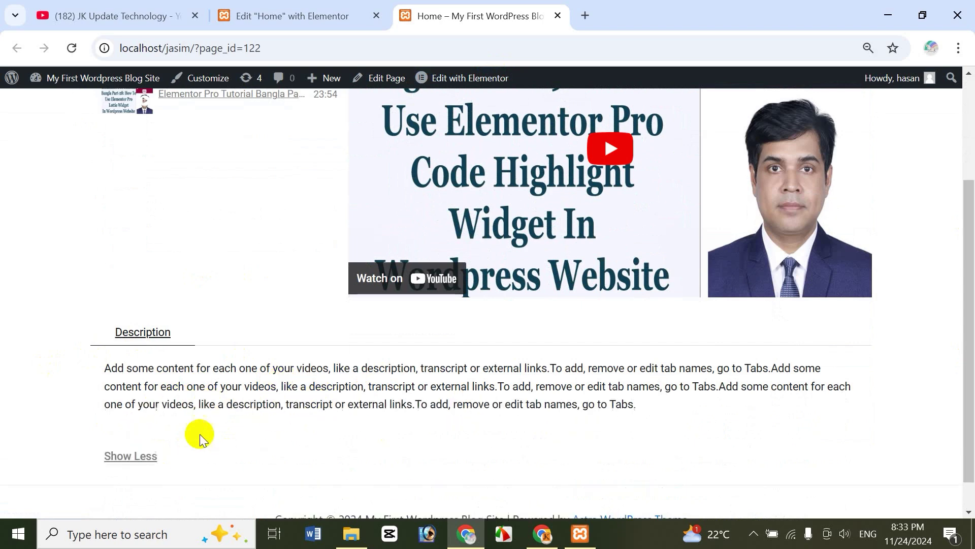
{"action": "left_click", "coordinate": [143, 460]}
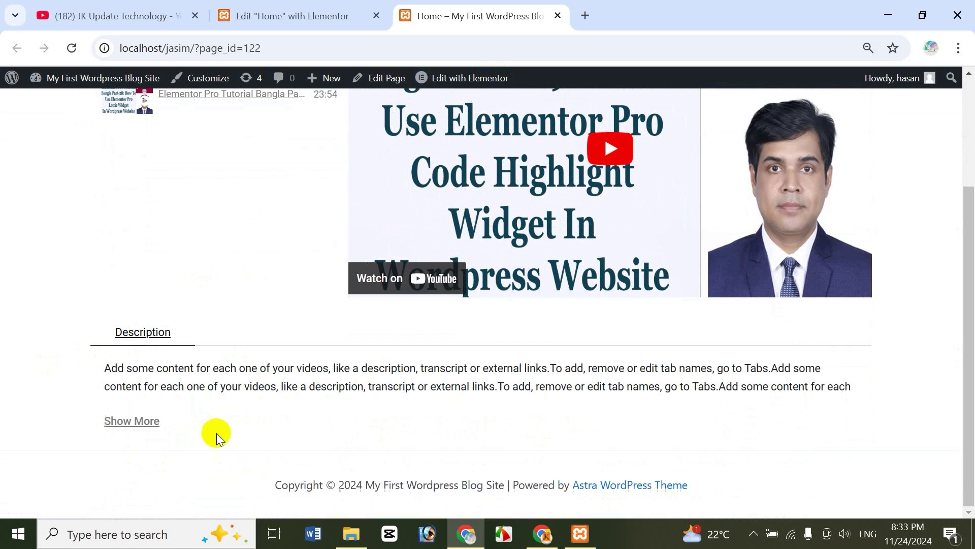
Return to the Elementor editor and set the collapsible tab content's height to 84 px
{"action": "left_click", "coordinate": [294, 14]}
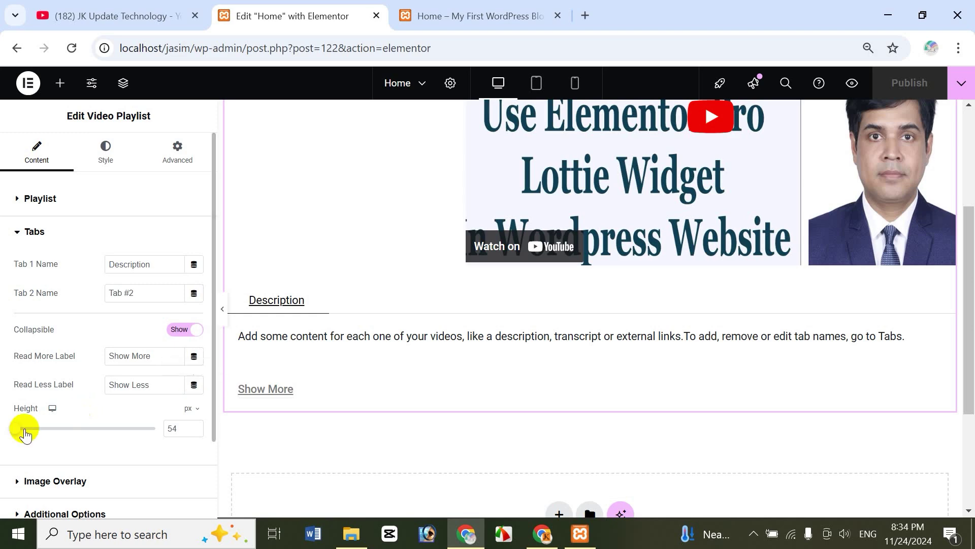
{"action": "left_click_drag", "start_coordinate": [15, 431], "coordinate": [23, 429]}
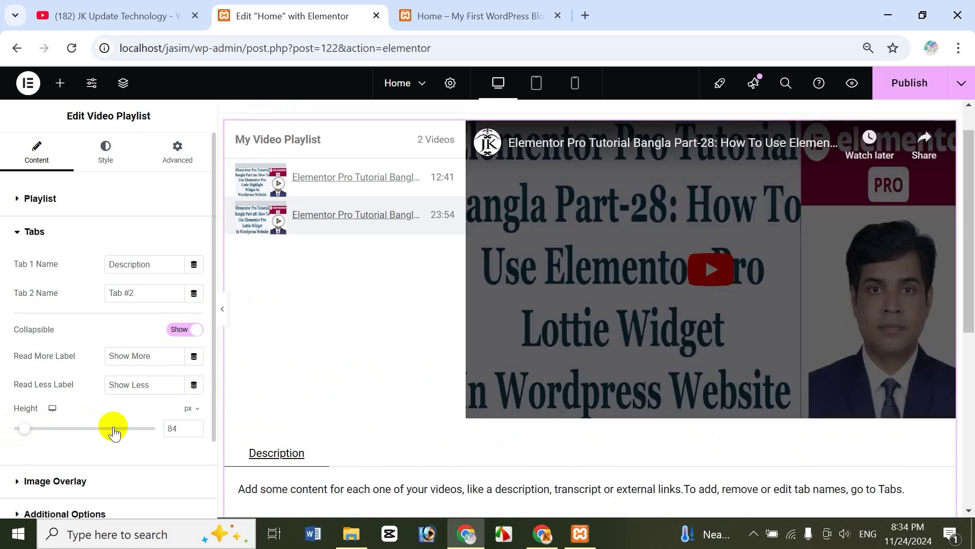
Enable the image overlay with the pelican-on-pier photo from the media library and preview it by selecting both playlist videos
{"action": "left_click", "coordinate": [17, 483]}
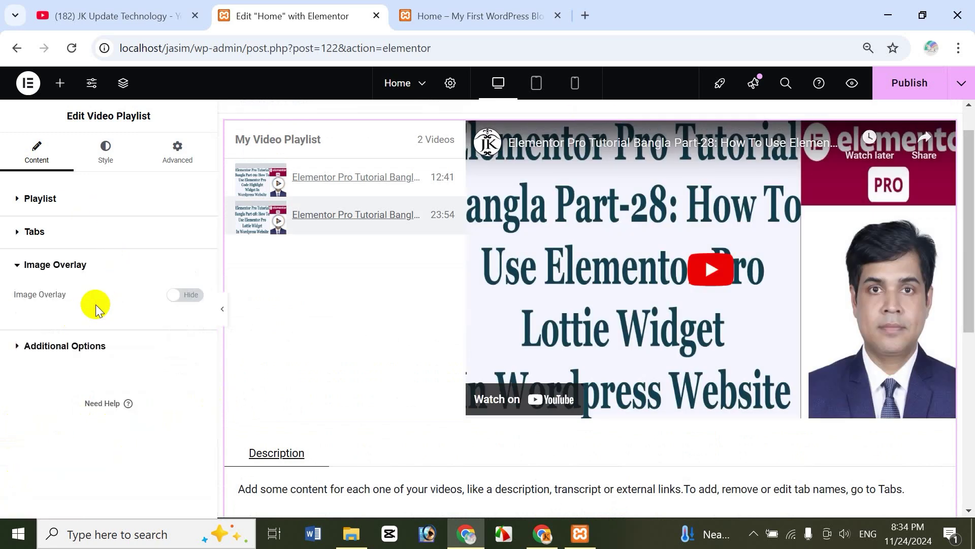
{"action": "left_click", "coordinate": [182, 295]}
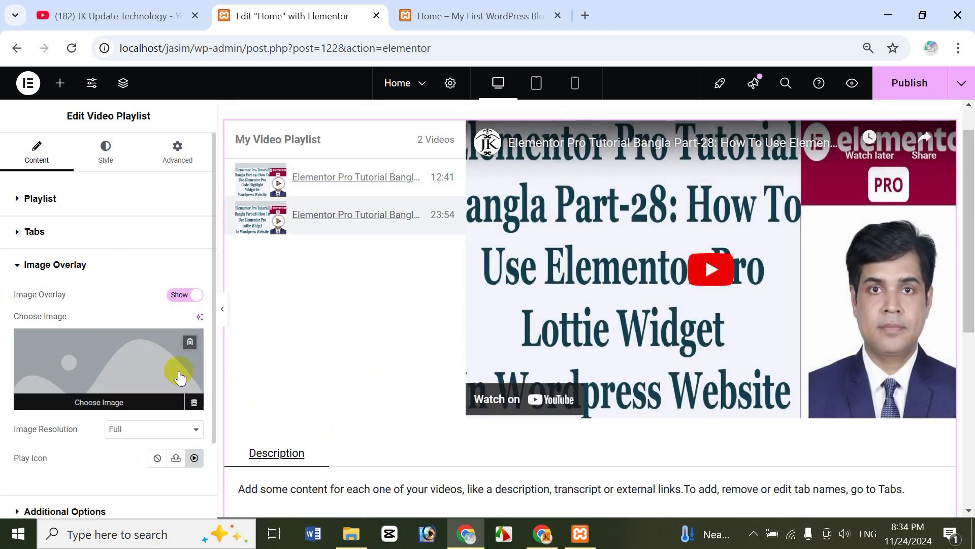
{"action": "left_click", "coordinate": [99, 400]}
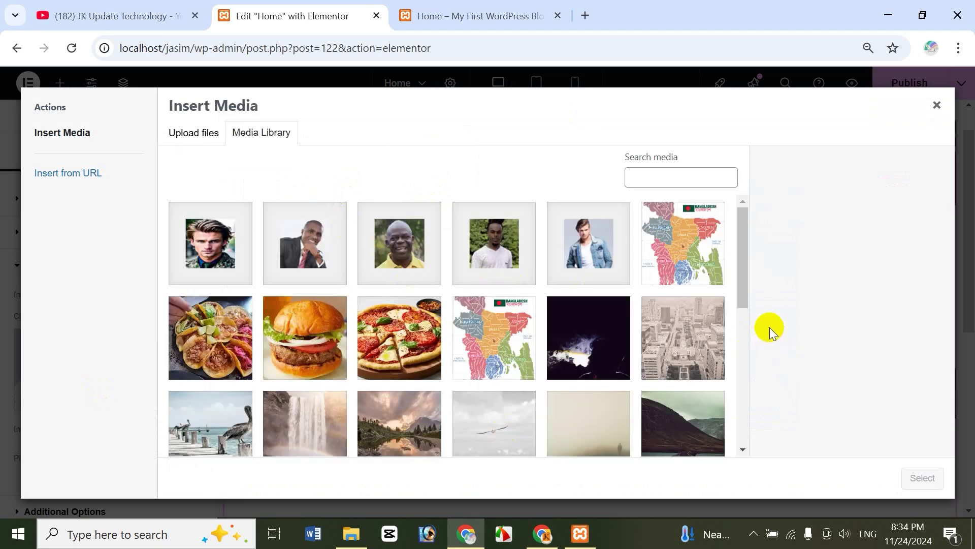
{"action": "left_click", "coordinate": [232, 427]}
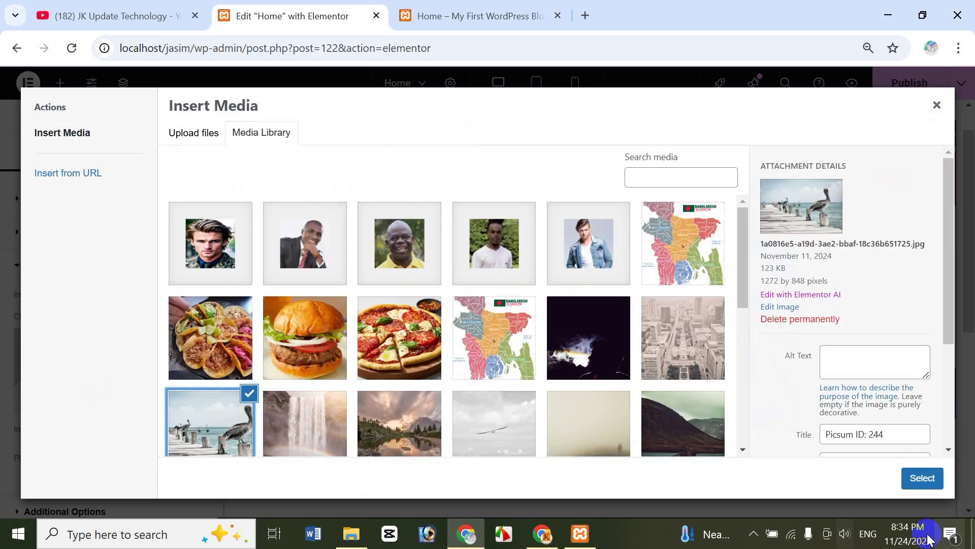
{"action": "left_click", "coordinate": [924, 487]}
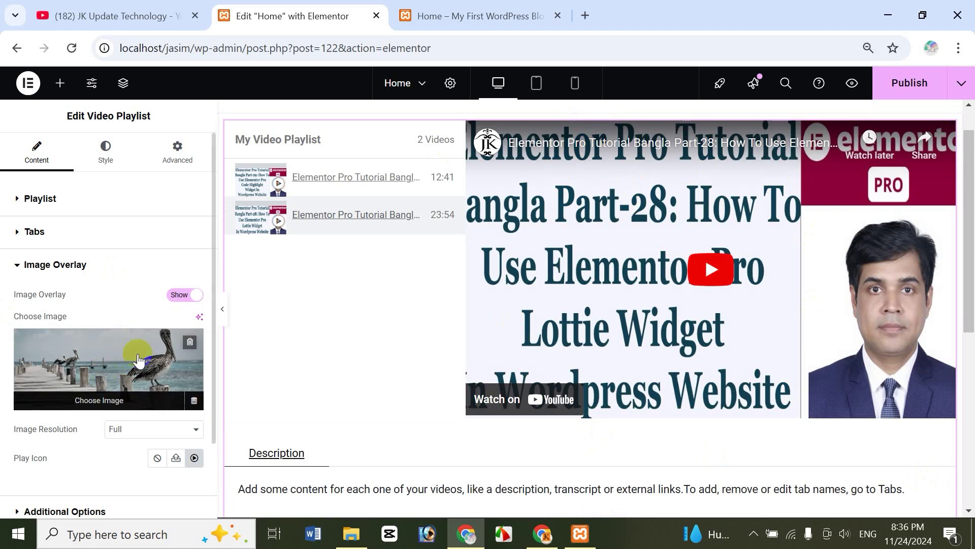
{"action": "left_click", "coordinate": [305, 182]}
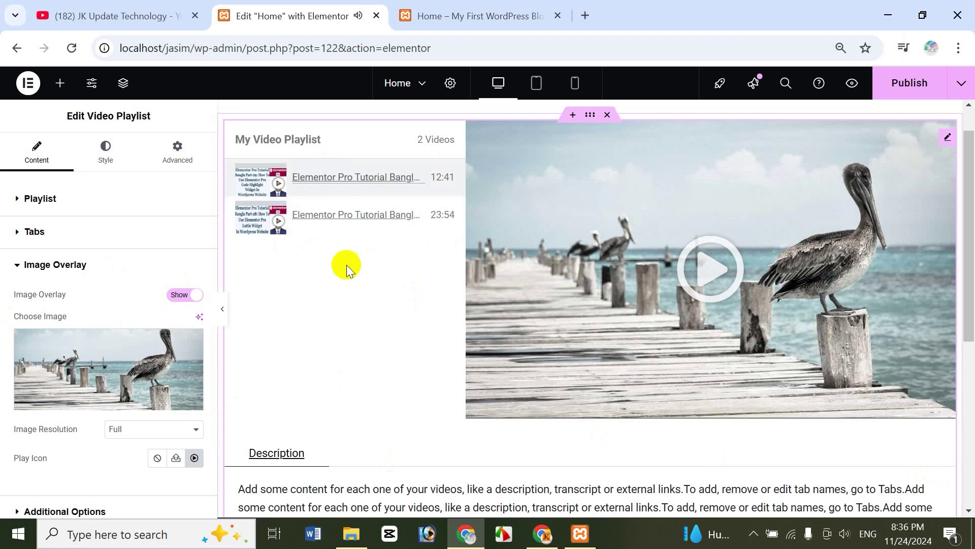
{"action": "left_click", "coordinate": [384, 219]}
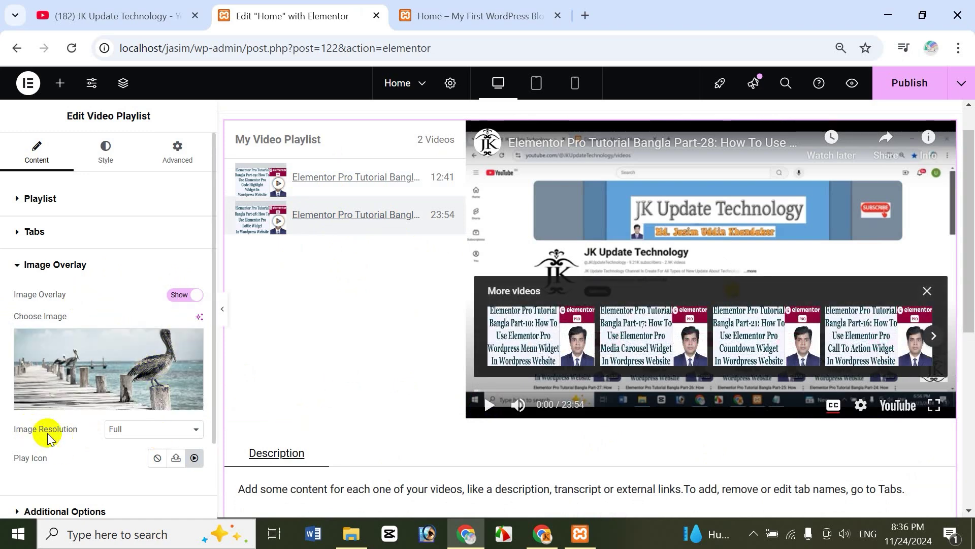
Review the overlay's image resolution choices, keeping Full, and browse the icon library for the play icon without changing it
{"action": "left_click", "coordinate": [120, 429]}
{"action": "left_click", "coordinate": [137, 399]}
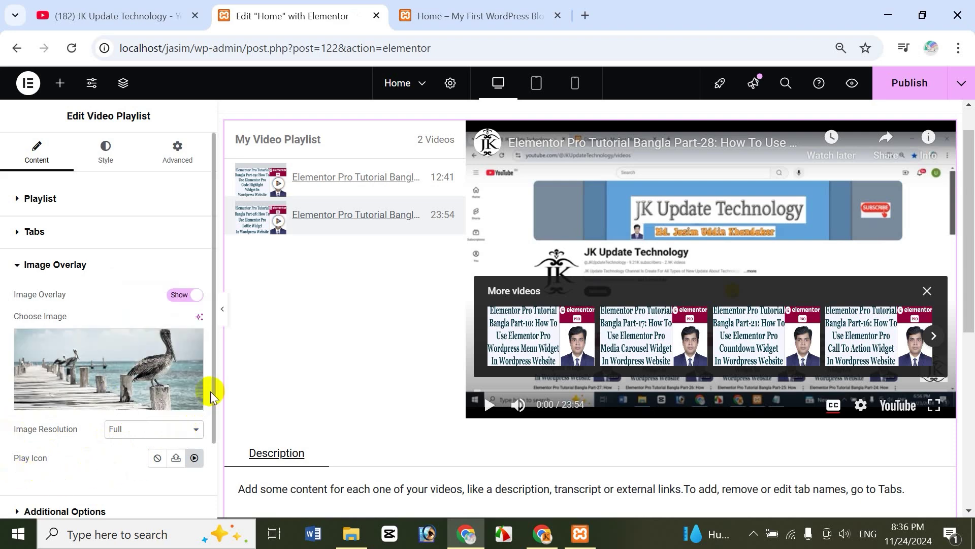
{"action": "scroll", "coordinate": [214, 405], "scroll_direction": "down", "scroll_amount": 2}
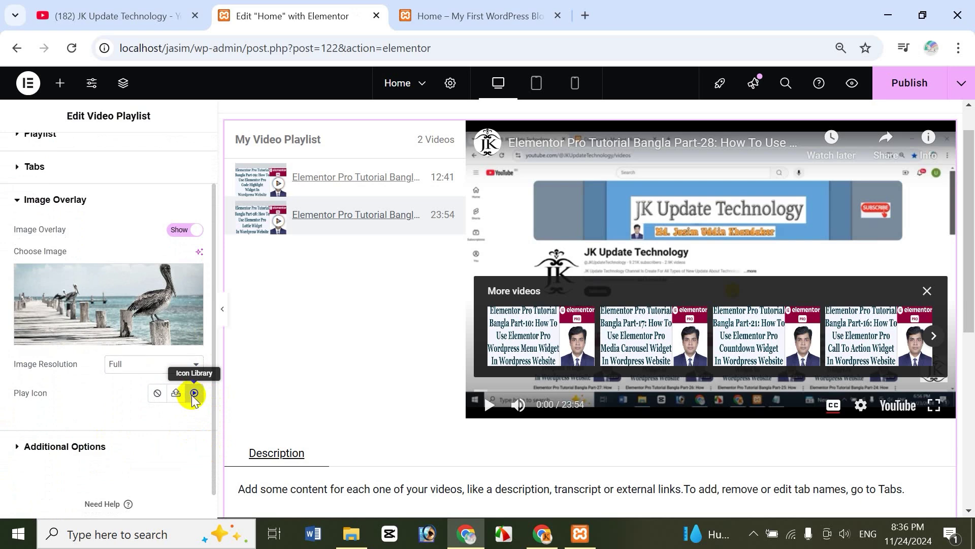
{"action": "left_click", "coordinate": [194, 394]}
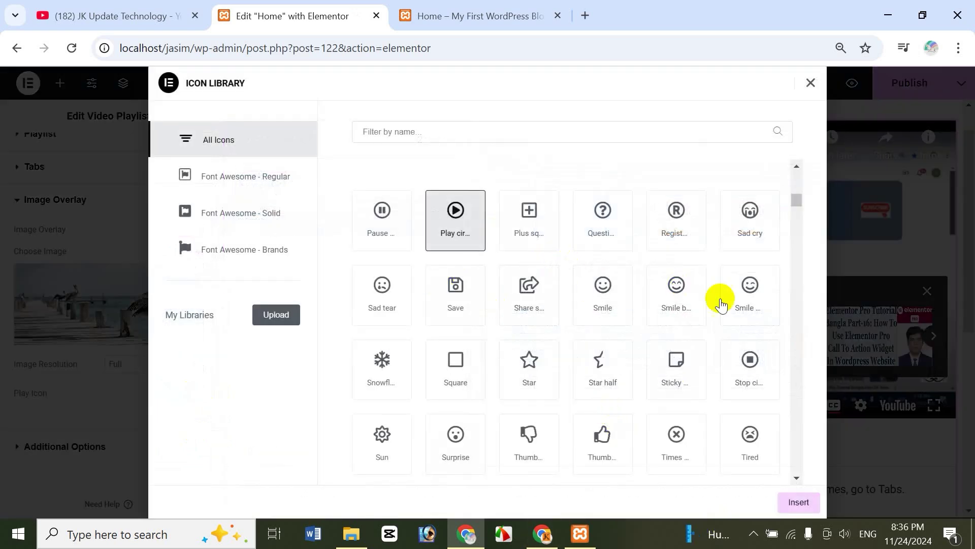
{"action": "left_click", "coordinate": [811, 83]}
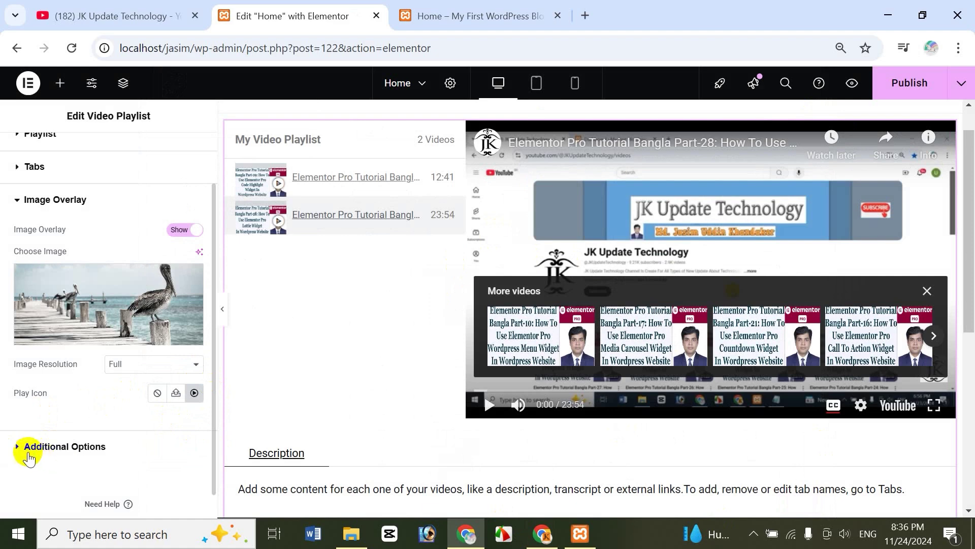
Turn on autoplay on load in the playlist's Additional Options and pause the preview video
{"action": "left_click", "coordinate": [20, 447]}
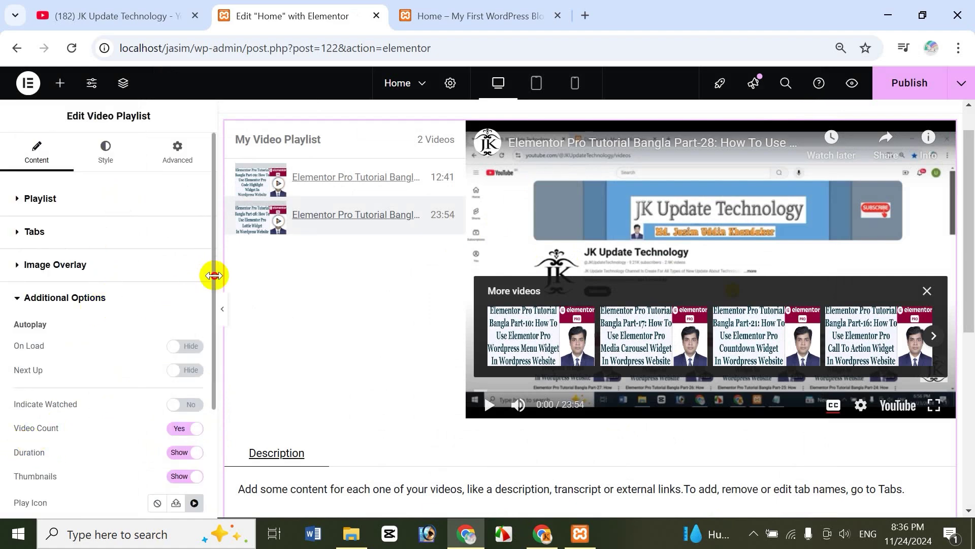
{"action": "left_click_drag", "start_coordinate": [214, 275], "coordinate": [215, 320]}
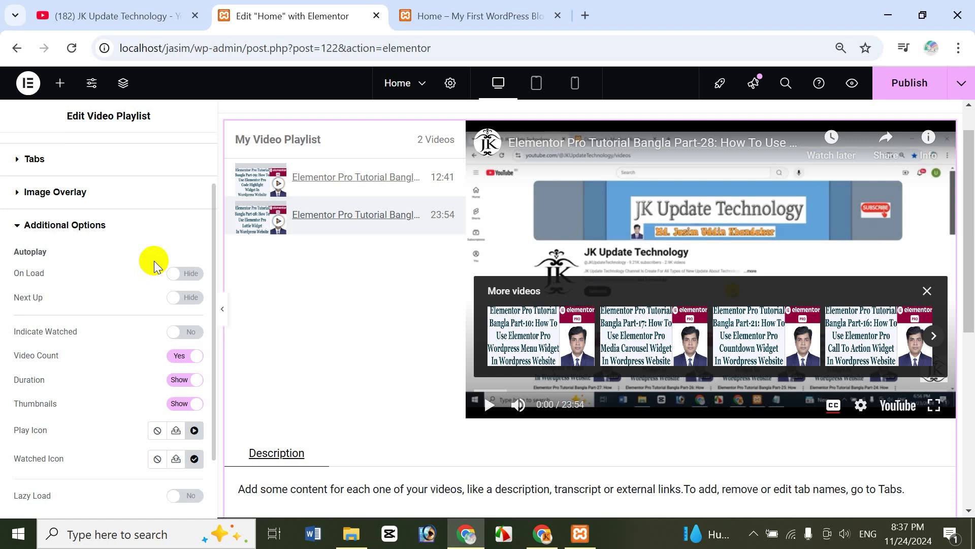
{"action": "left_click", "coordinate": [170, 276]}
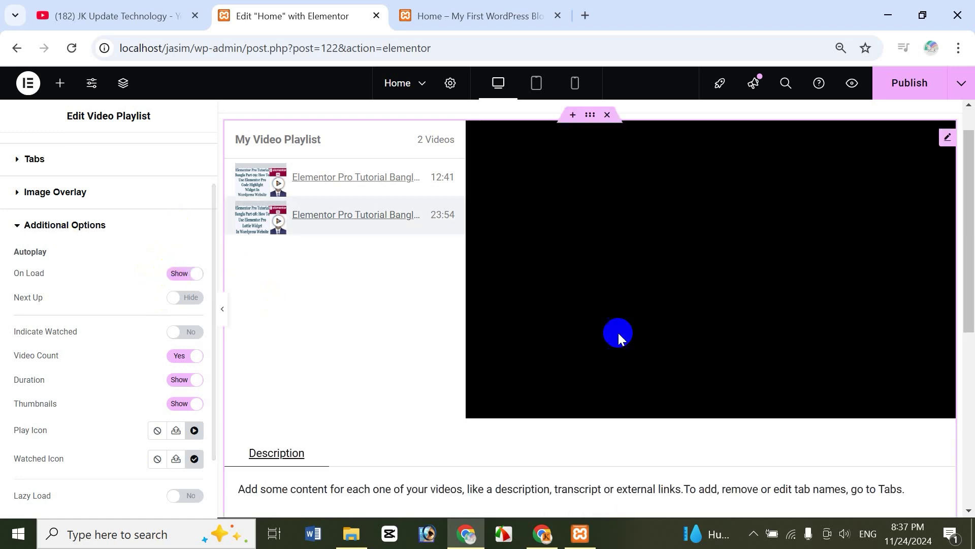
{"action": "left_click", "coordinate": [490, 406]}
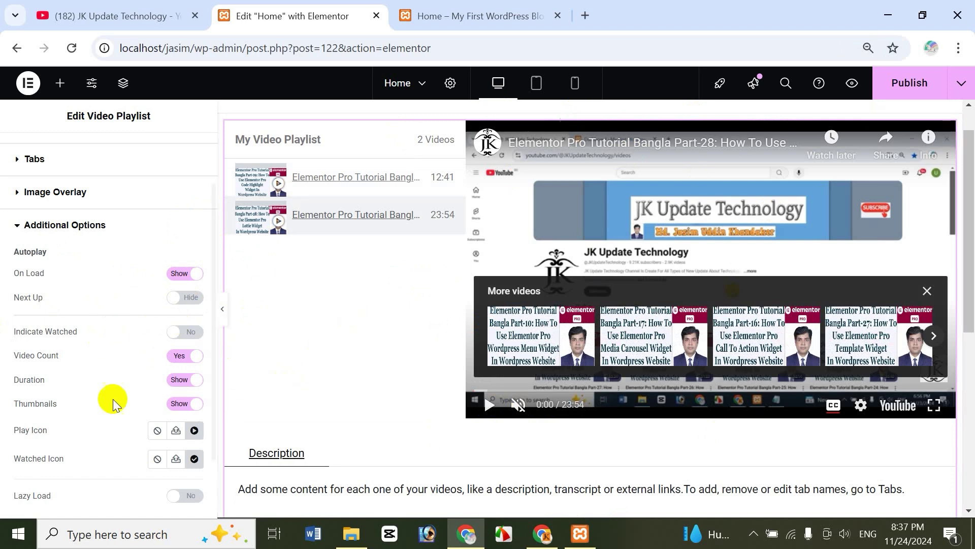
Try the Indicate Watched option while skipping ahead in the Part-28 video, and switch the option off again
{"action": "left_click", "coordinate": [185, 333]}
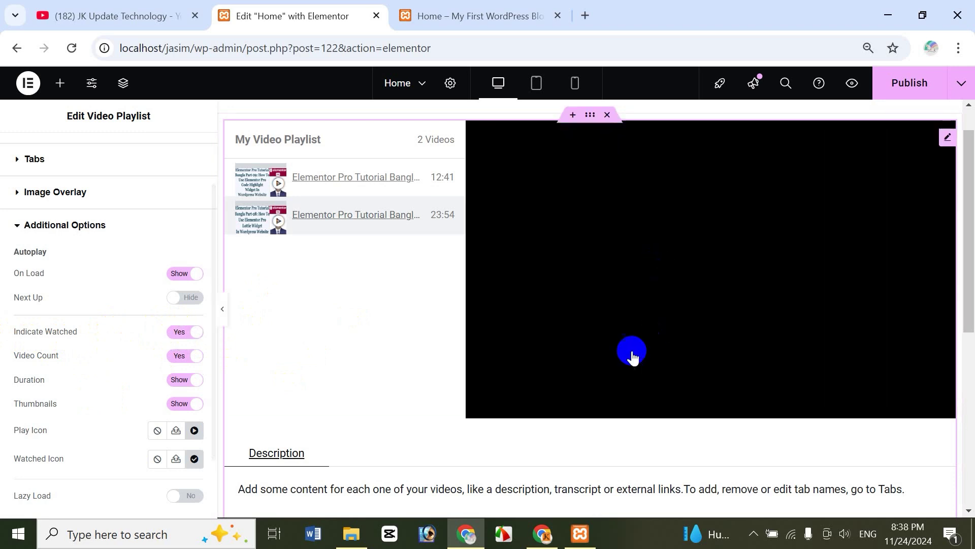
{"action": "left_click", "coordinate": [490, 402]}
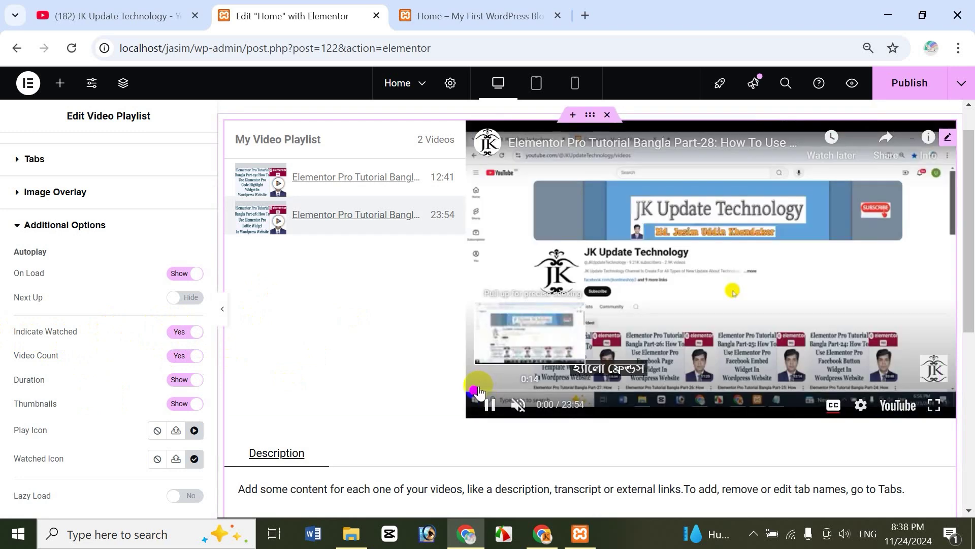
{"action": "left_click_drag", "start_coordinate": [492, 391], "coordinate": [503, 391]}
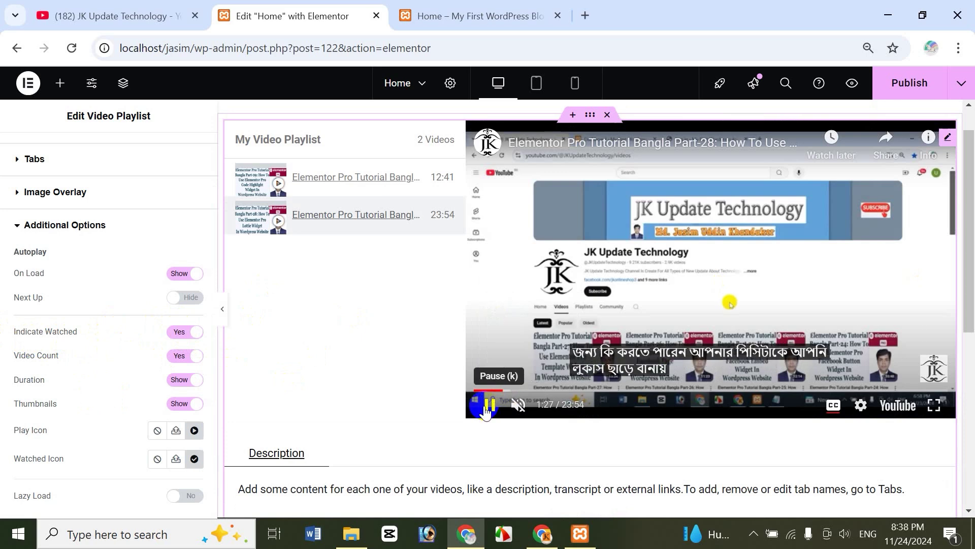
{"action": "left_click", "coordinate": [491, 406]}
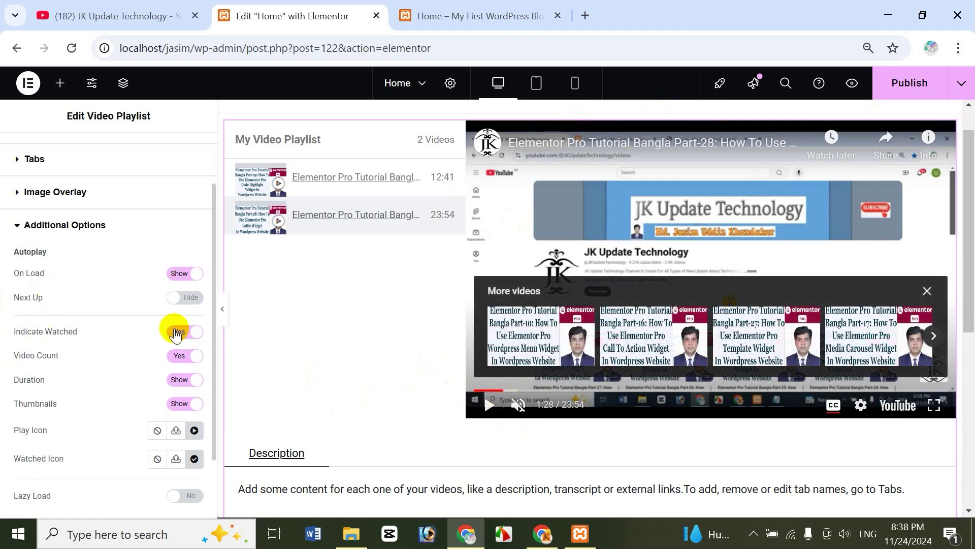
{"action": "left_click", "coordinate": [179, 332]}
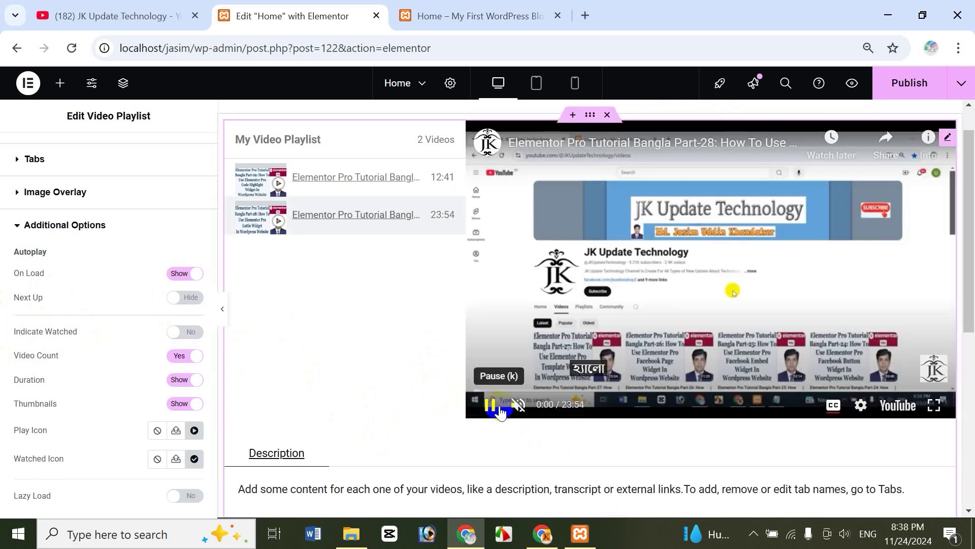
{"action": "left_click", "coordinate": [488, 405]}
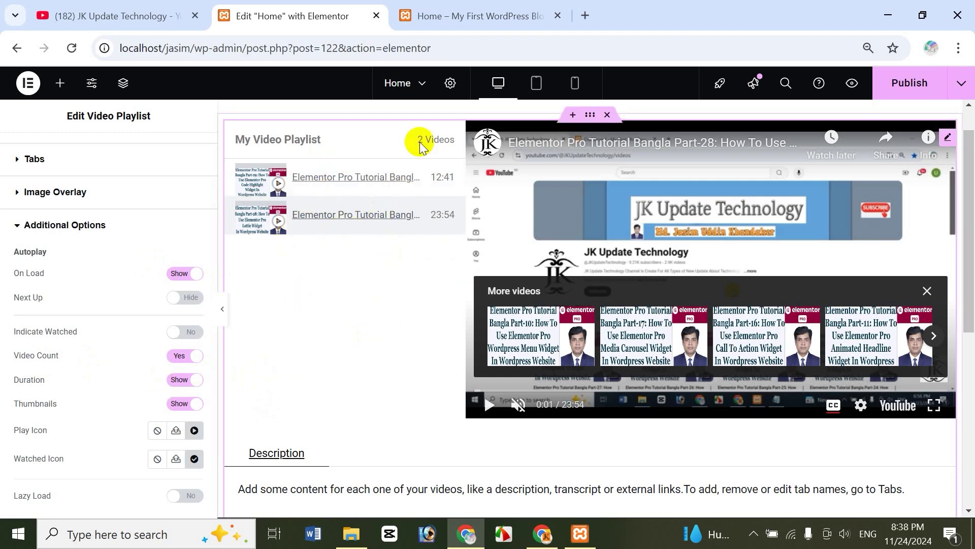
Try hiding the playlist's video count, restore it, and pause the preview video
{"action": "left_click", "coordinate": [180, 358]}
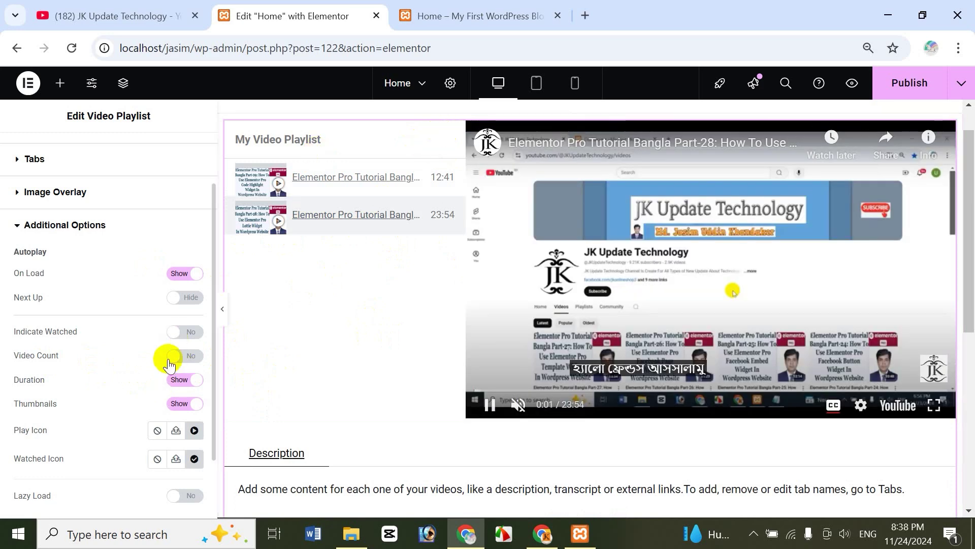
{"action": "left_click", "coordinate": [172, 356]}
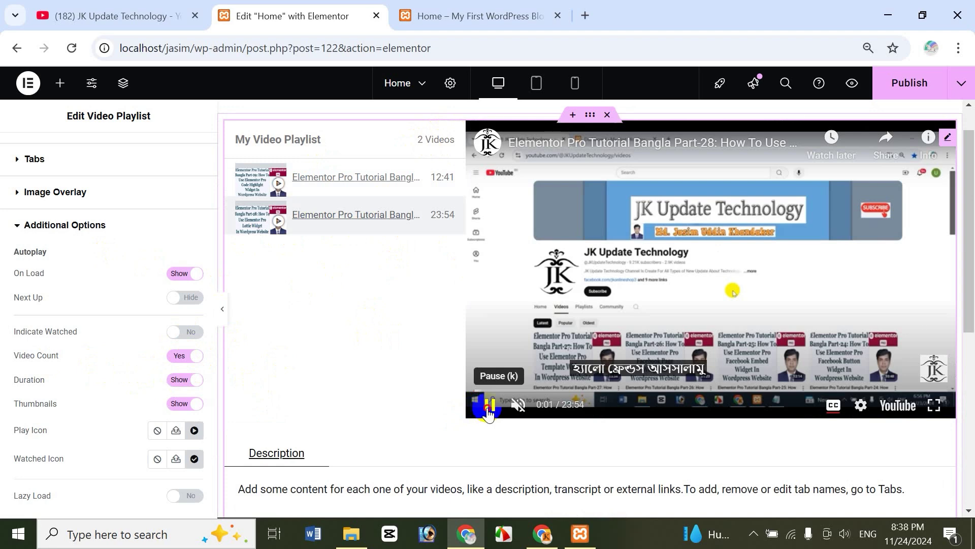
{"action": "left_click", "coordinate": [488, 414]}
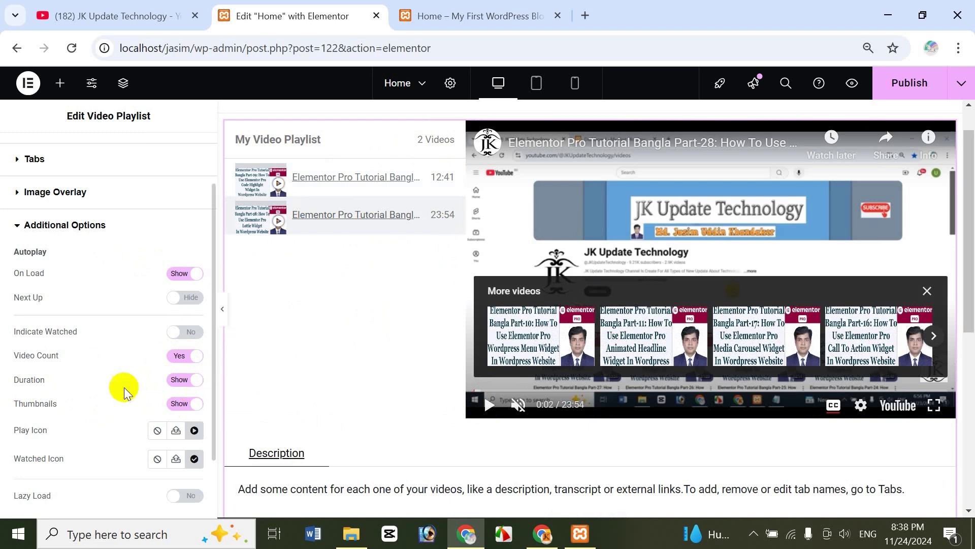
Hide the video durations in the playlist
{"action": "left_click", "coordinate": [178, 382]}
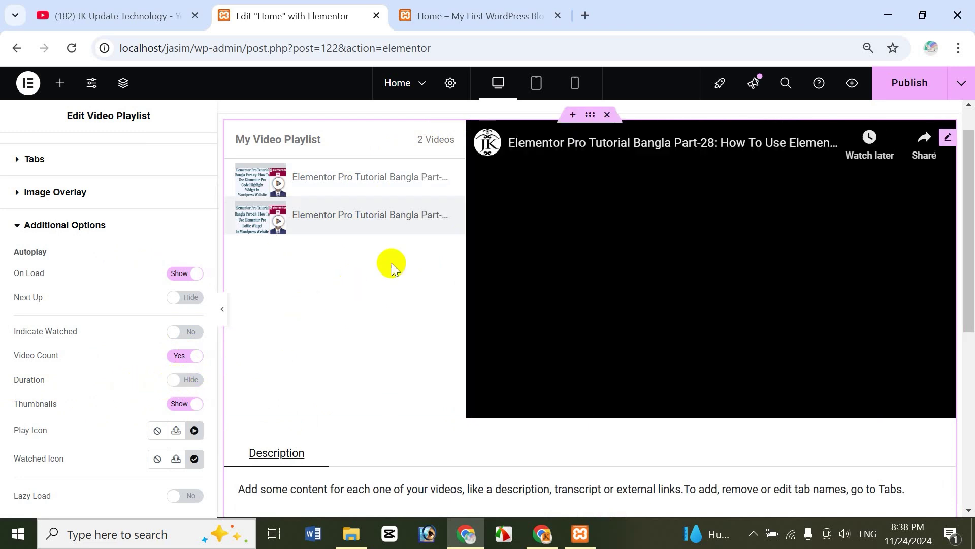
Show the video durations in the playlist again and pause the preview video
{"action": "left_click", "coordinate": [491, 406]}
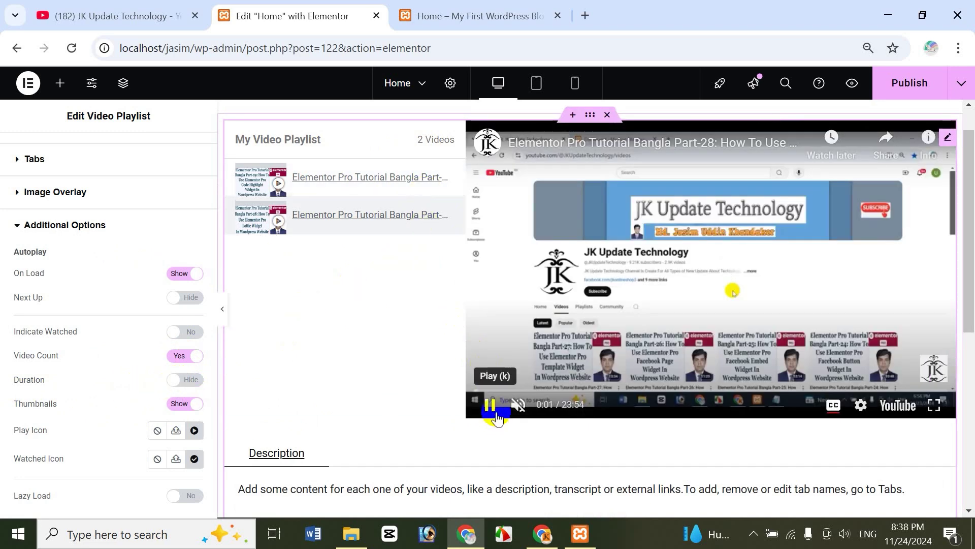
{"action": "left_click", "coordinate": [178, 386]}
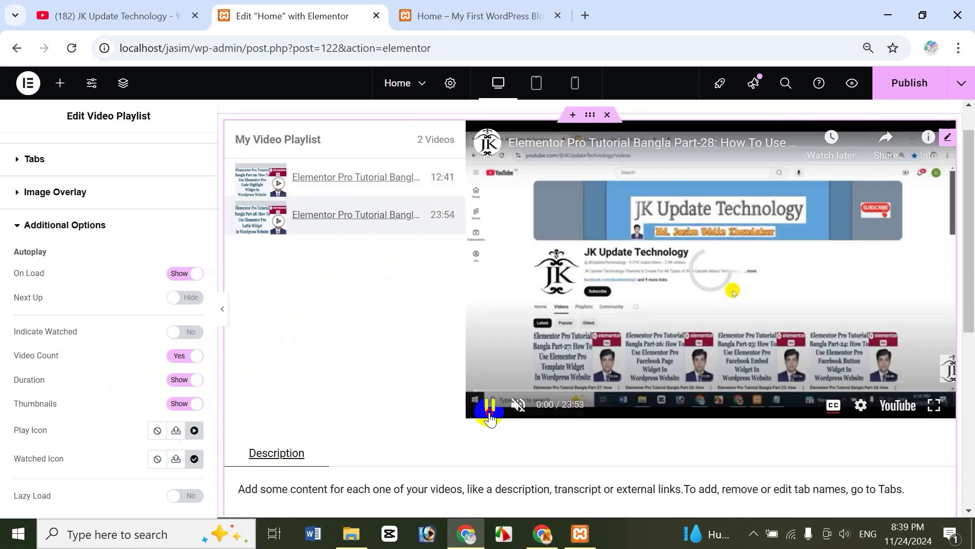
{"action": "left_click", "coordinate": [491, 409]}
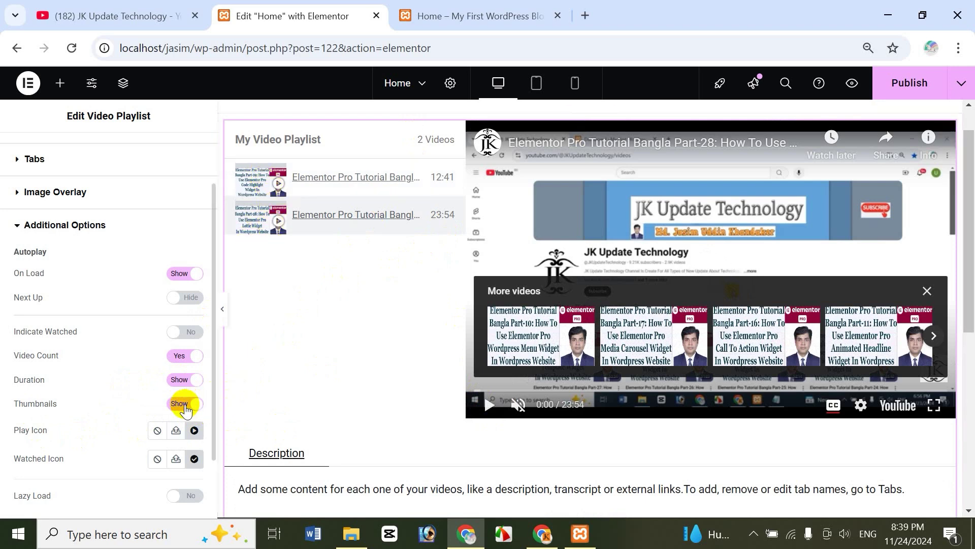
Try hiding the playlist's video thumbnails, restore them, and pause the preview video
{"action": "left_click", "coordinate": [488, 406]}
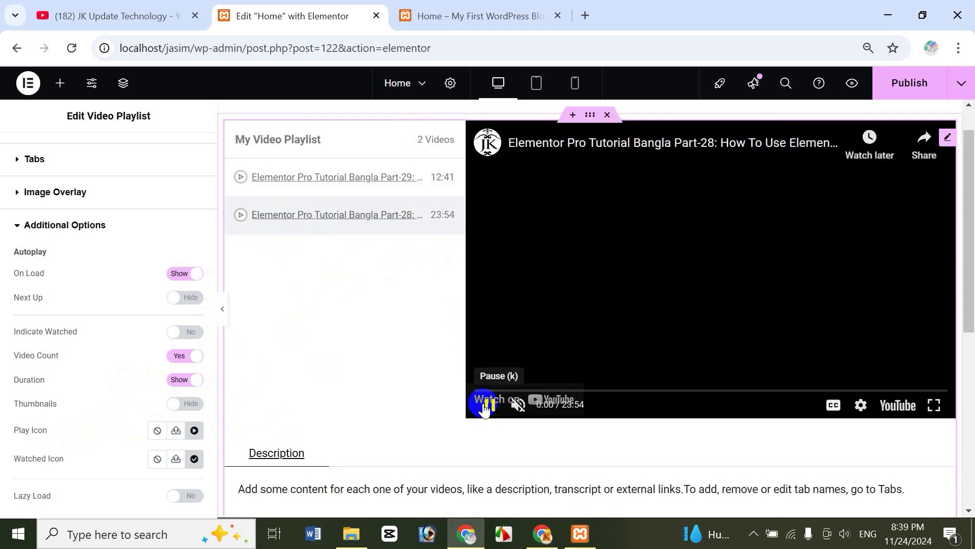
{"action": "left_click", "coordinate": [188, 404]}
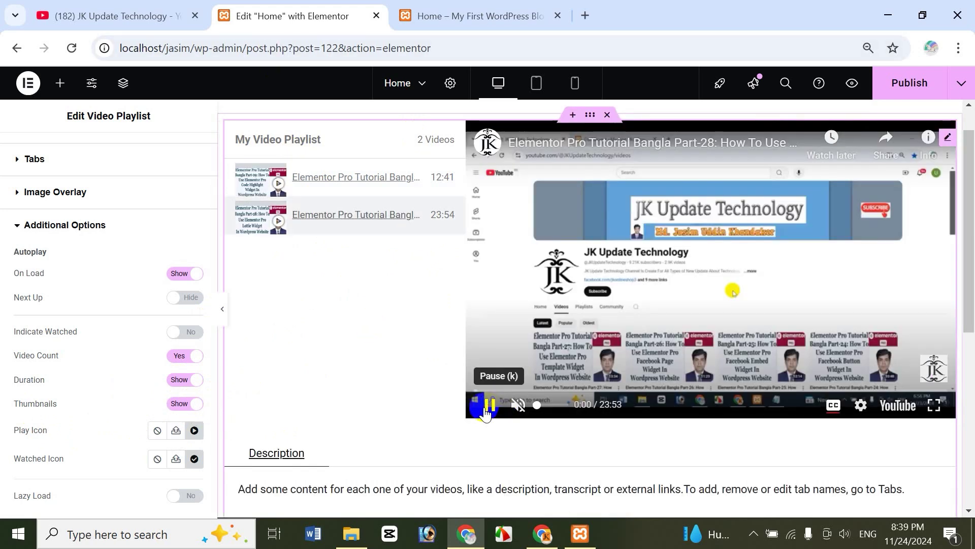
{"action": "left_click", "coordinate": [489, 408]}
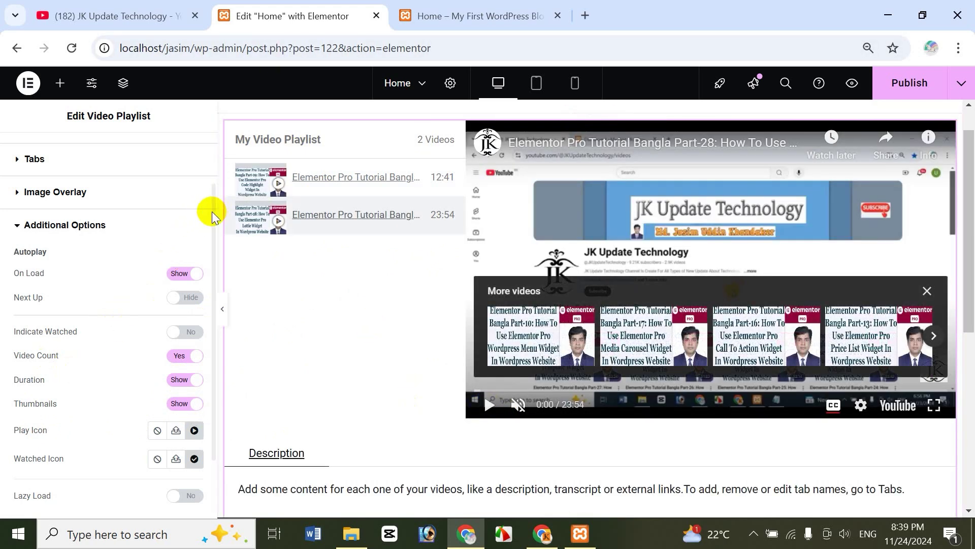
Change the playlist's play icon to the plain Play icon from the icon library and pause the preview video
{"action": "left_click_drag", "start_coordinate": [212, 213], "coordinate": [216, 279]}
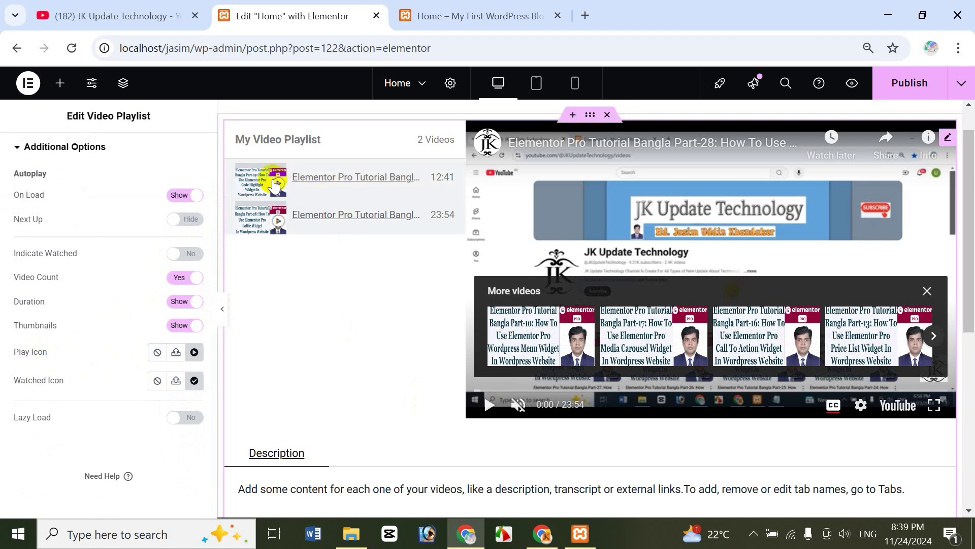
{"action": "left_click", "coordinate": [194, 353]}
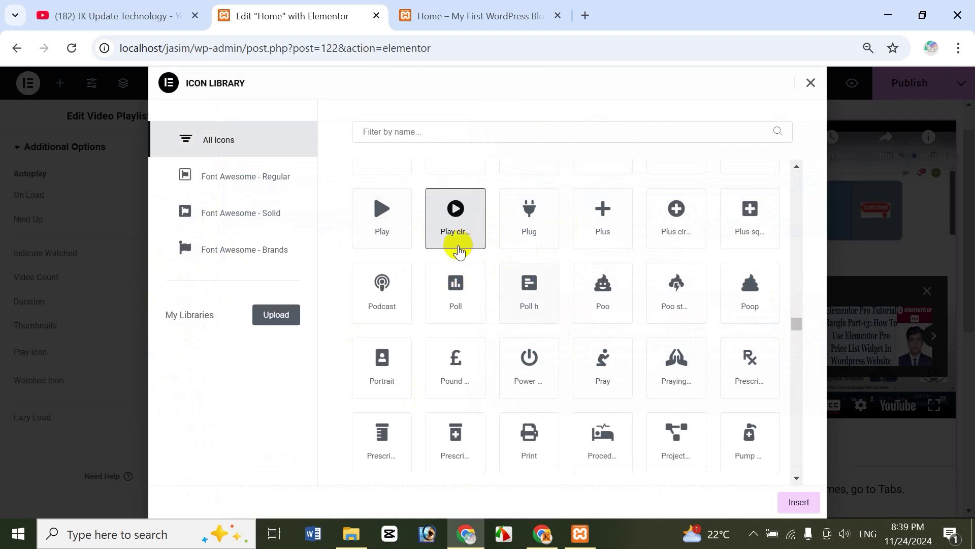
{"action": "left_click", "coordinate": [388, 200]}
{"action": "left_click", "coordinate": [788, 503]}
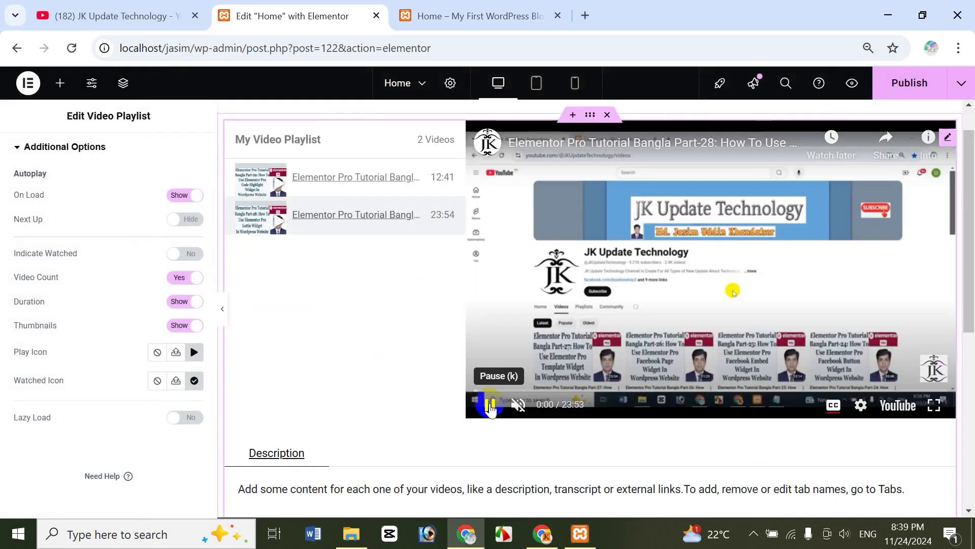
{"action": "left_click", "coordinate": [489, 404]}
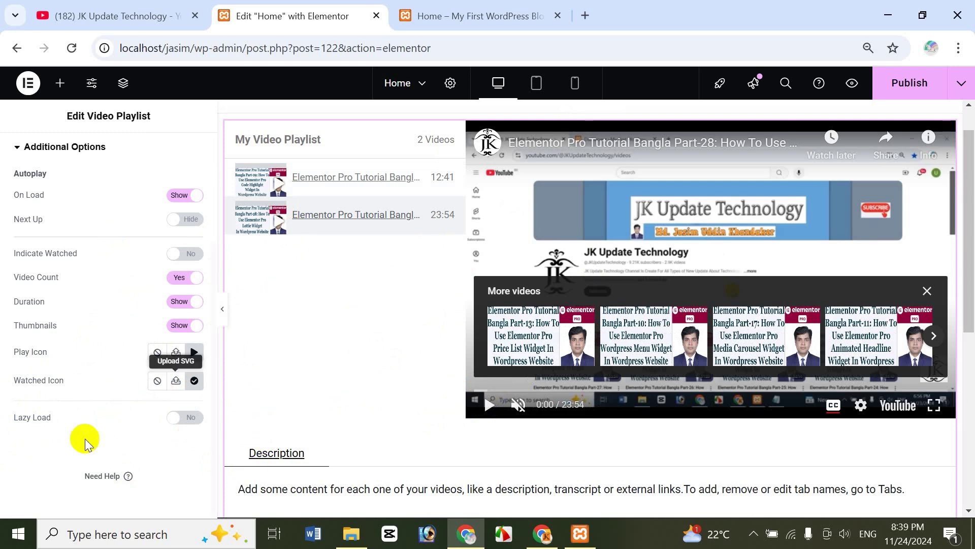
Turn on Lazy Load for the playlist, pause the preview video, and collapse the Additional Options
{"action": "left_click", "coordinate": [179, 417]}
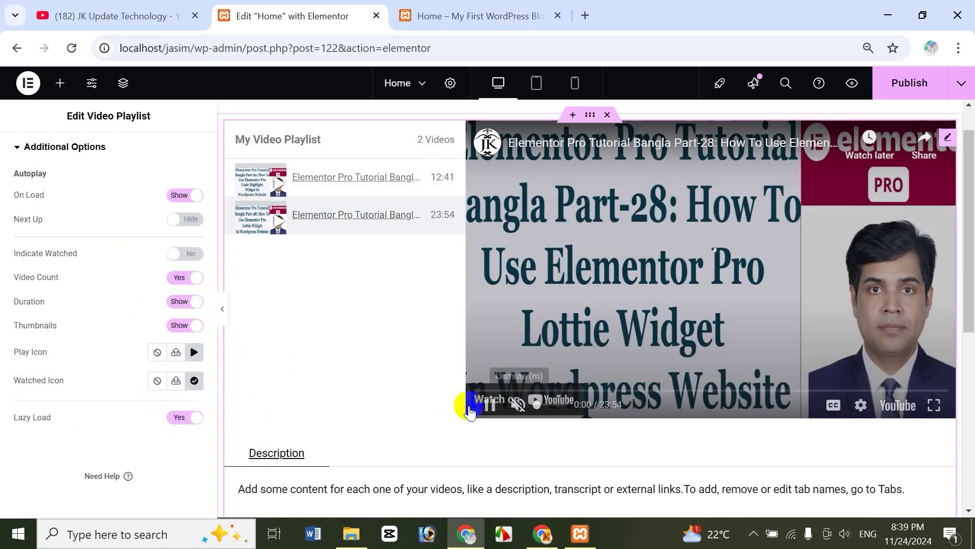
{"action": "left_click", "coordinate": [489, 404]}
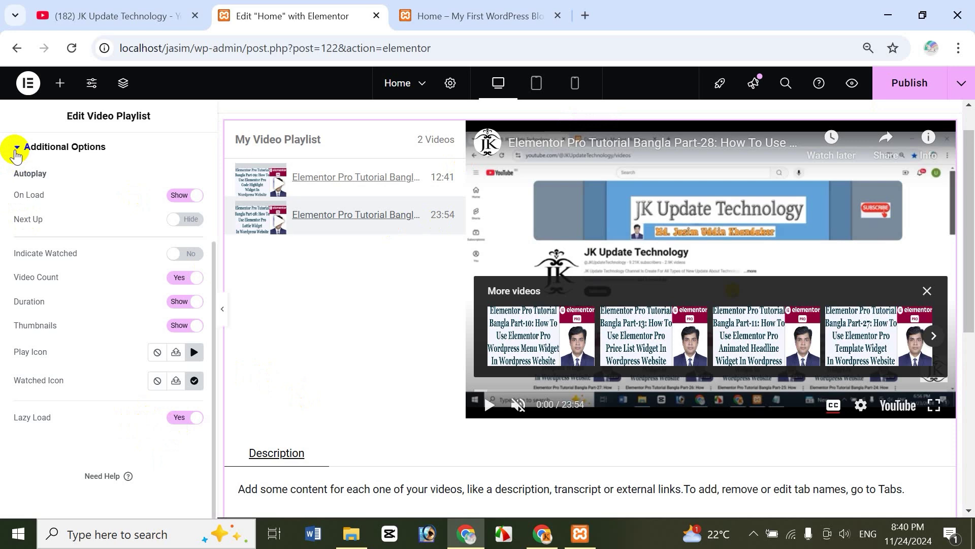
{"action": "left_click", "coordinate": [15, 152]}
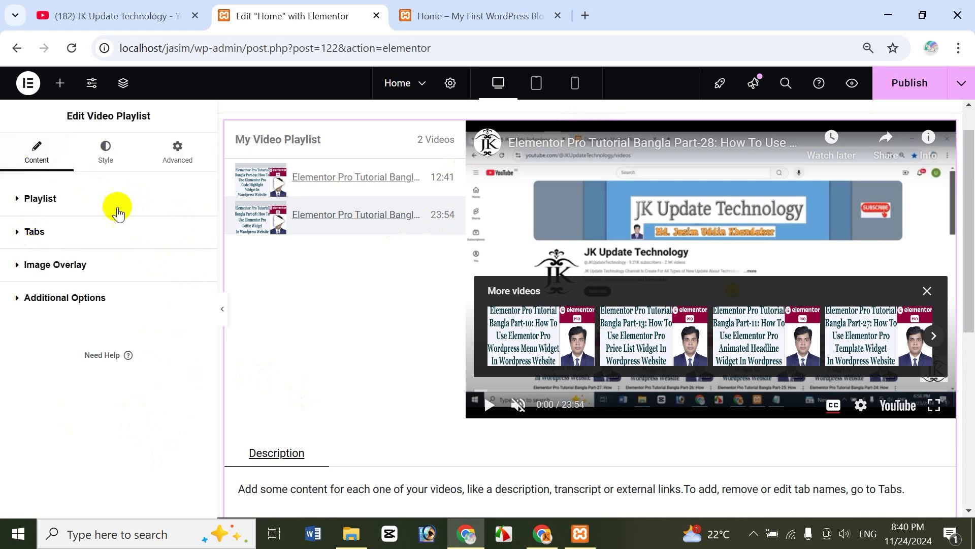
In the layout style, try placing the video left of the list, restore it to the right, and set the height to 355 px
{"action": "left_click", "coordinate": [107, 153]}
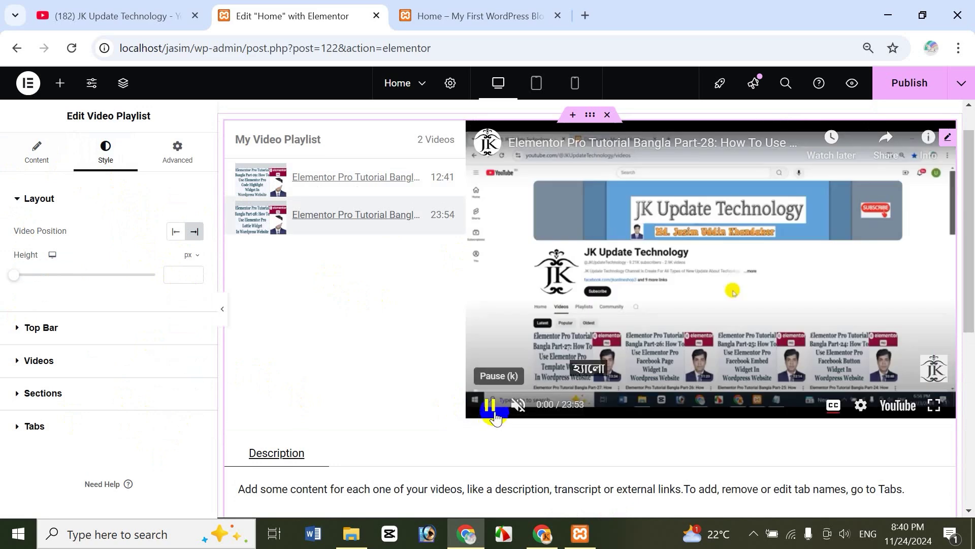
{"action": "left_click", "coordinate": [490, 407]}
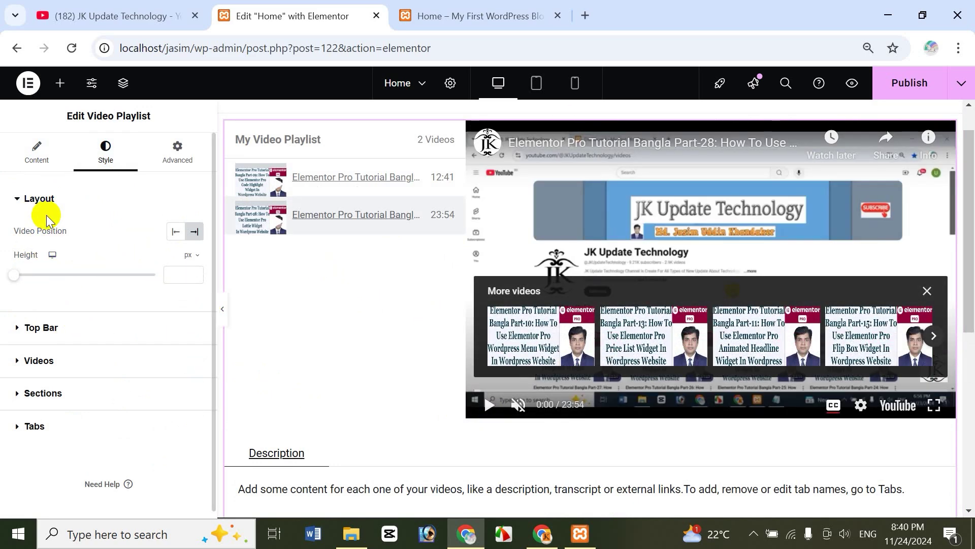
{"action": "left_click", "coordinate": [175, 232]}
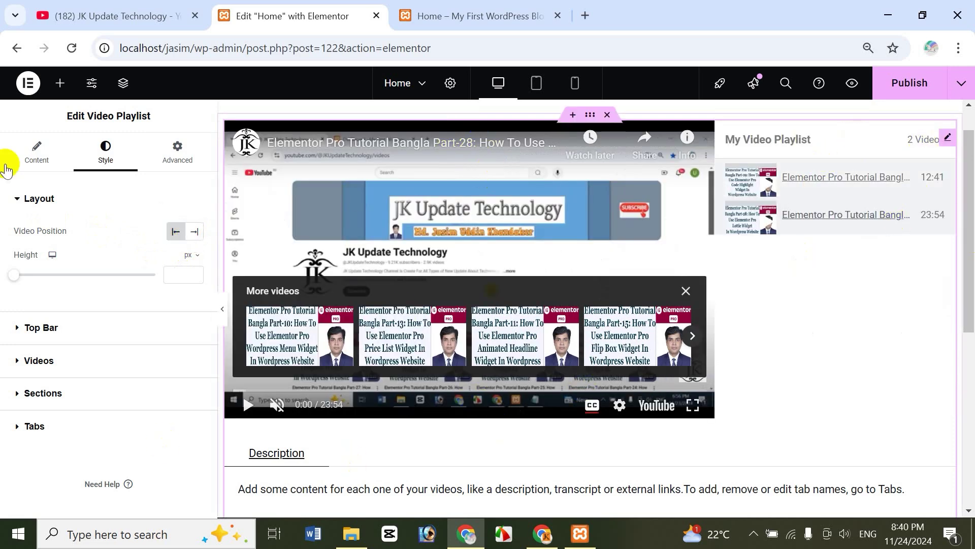
{"action": "left_click", "coordinate": [193, 233]}
{"action": "left_click_drag", "start_coordinate": [17, 278], "coordinate": [38, 296]}
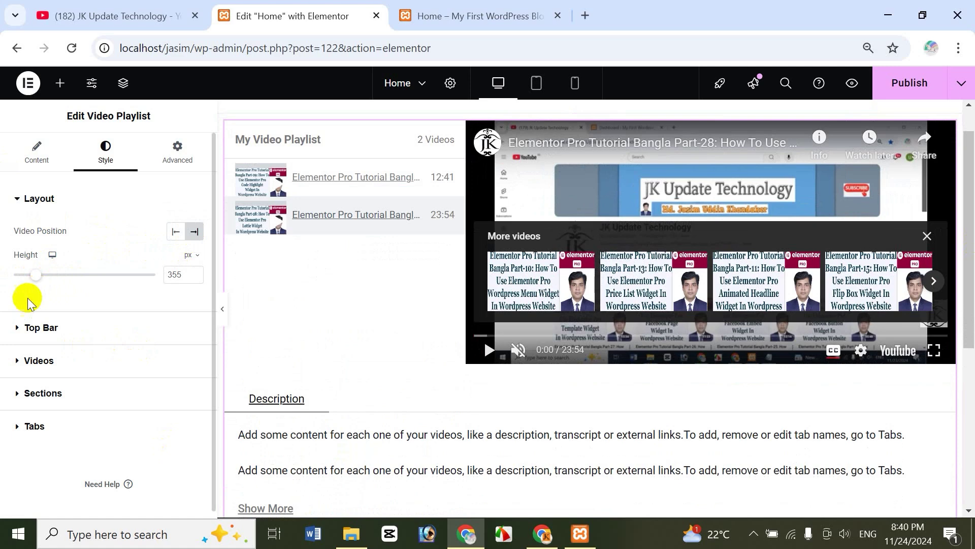
Set the playlist name's background in the Top Bar style to dark blue #1C1A57 after trying red and green shades
{"action": "left_click", "coordinate": [20, 329]}
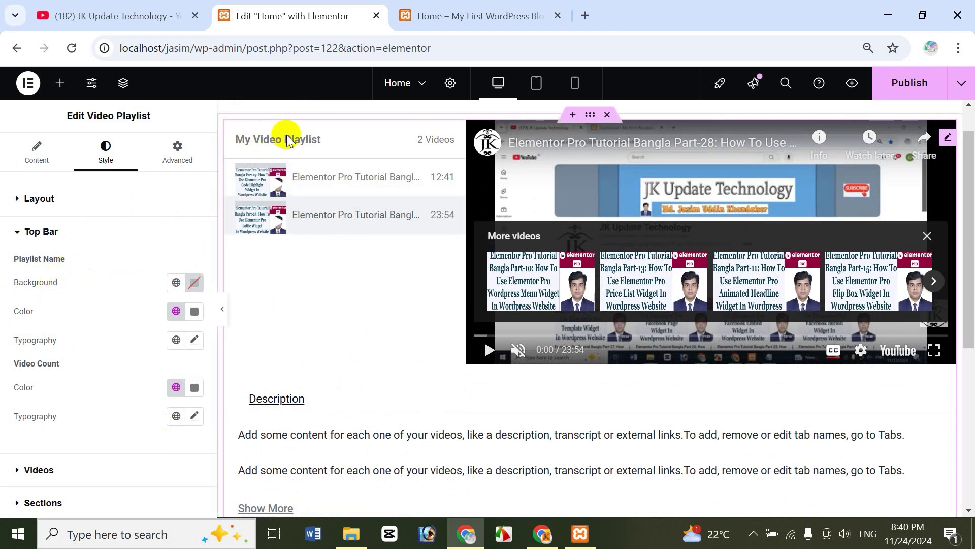
{"action": "left_click", "coordinate": [189, 285]}
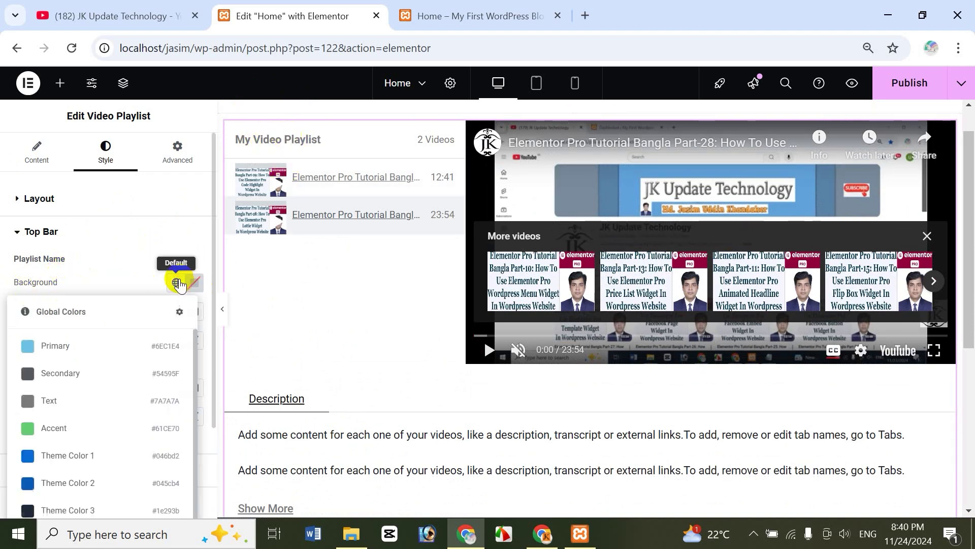
{"action": "left_click", "coordinate": [198, 286]}
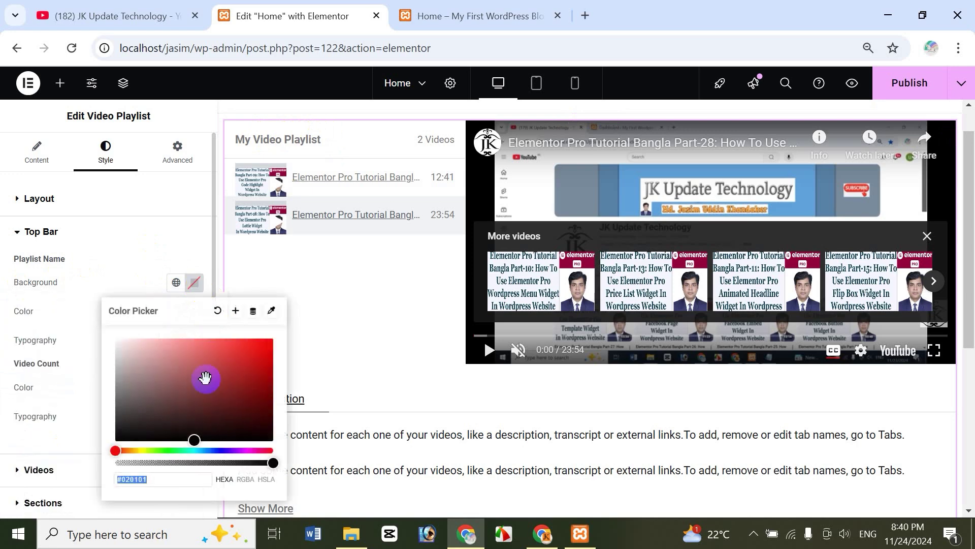
{"action": "left_click", "coordinate": [238, 393]}
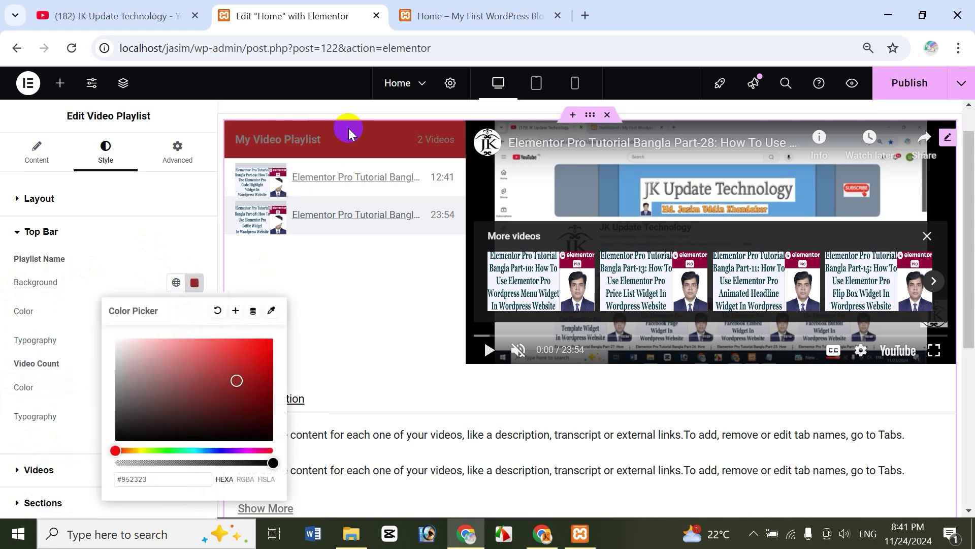
{"action": "left_click", "coordinate": [171, 376]}
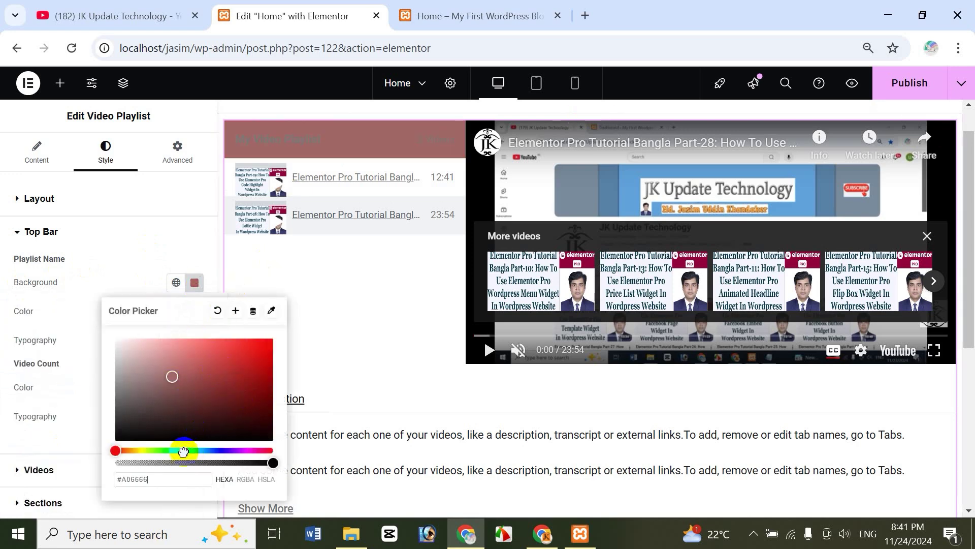
{"action": "left_click", "coordinate": [183, 451]}
{"action": "left_click", "coordinate": [172, 365]}
{"action": "left_click", "coordinate": [160, 397]}
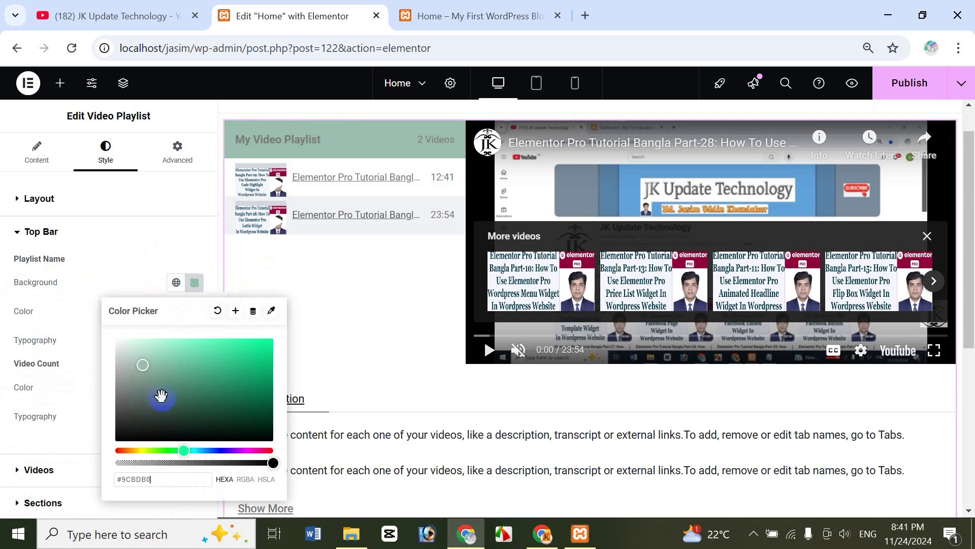
{"action": "left_click", "coordinate": [220, 451]}
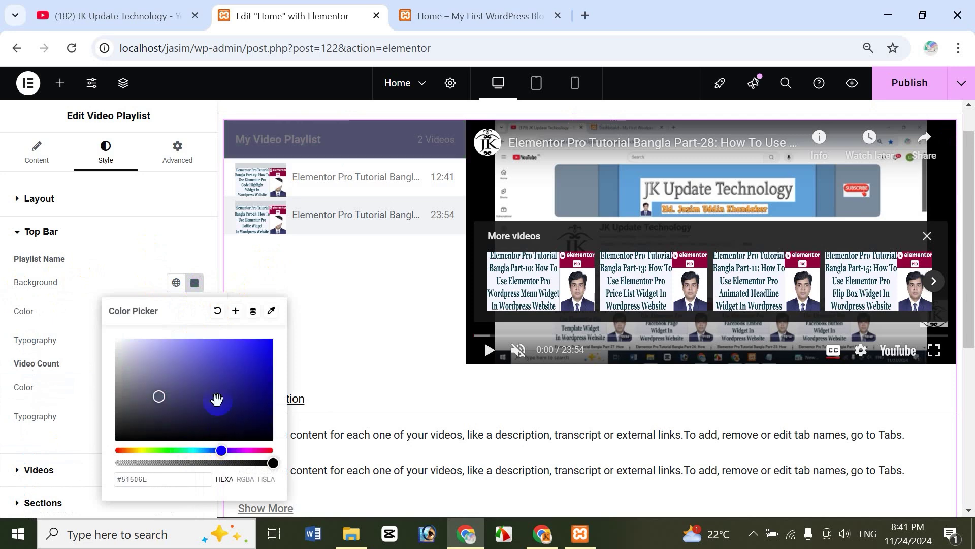
{"action": "left_click", "coordinate": [217, 400]}
{"action": "left_click", "coordinate": [182, 398]}
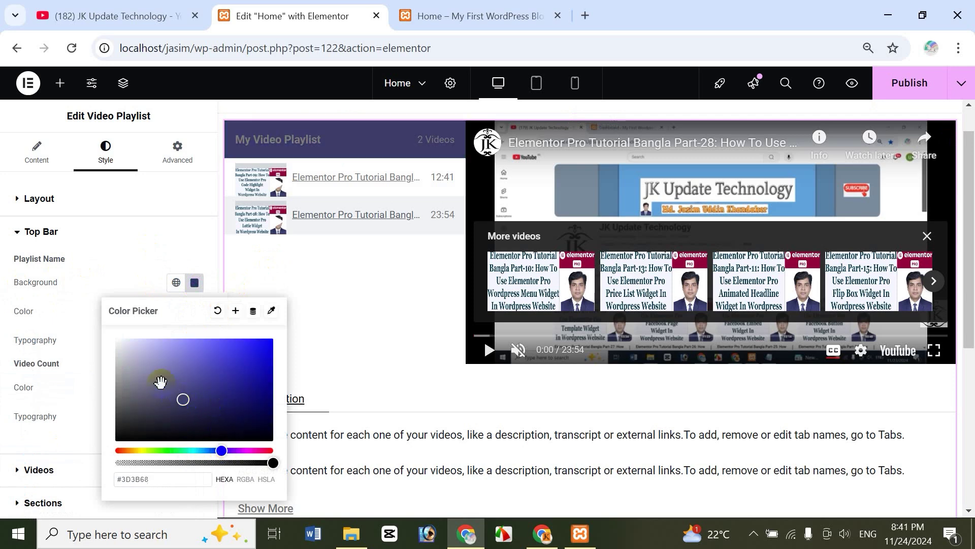
{"action": "left_click", "coordinate": [148, 377]}
{"action": "left_click", "coordinate": [204, 371]}
{"action": "left_click", "coordinate": [228, 406]}
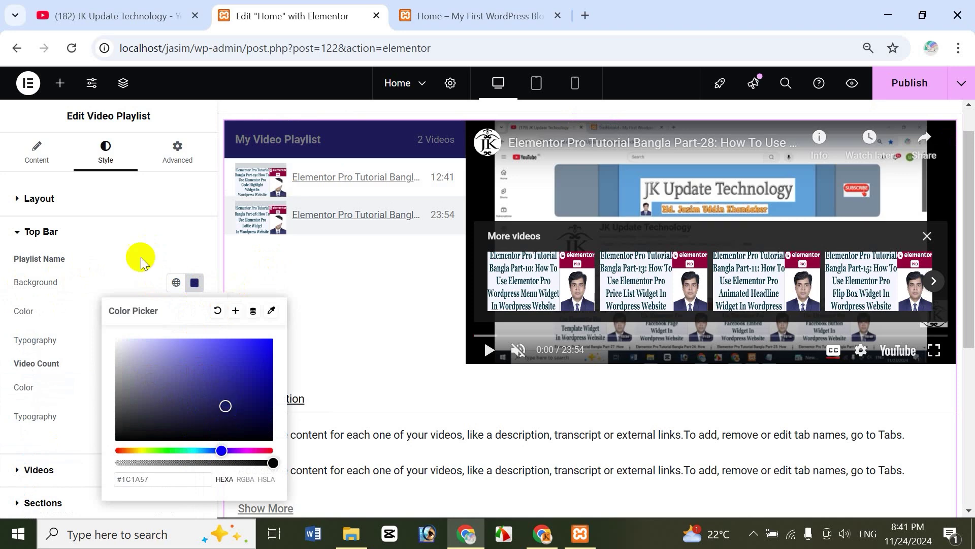
{"action": "left_click", "coordinate": [100, 278]}
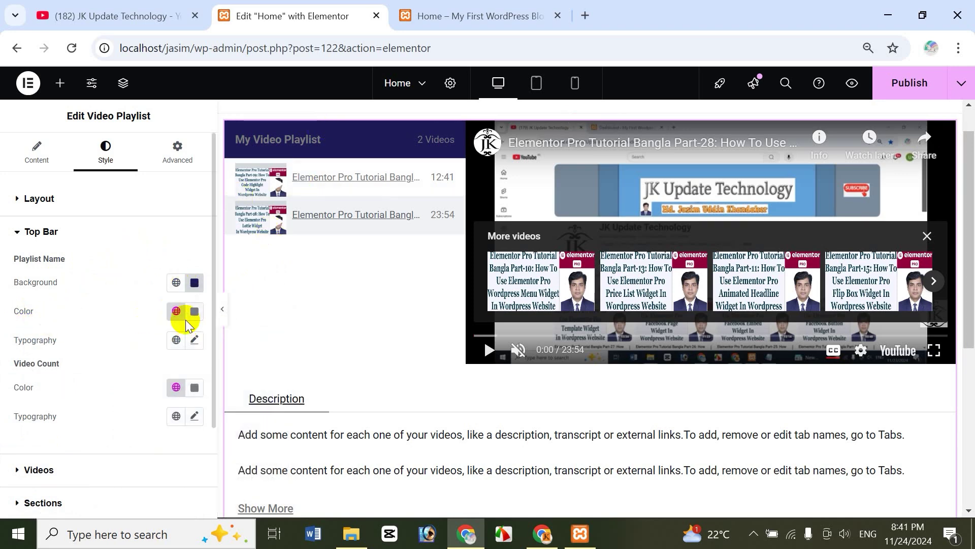
Set the playlist name's text color in the Top Bar style to the muted red #AB5555
{"action": "left_click", "coordinate": [177, 313]}
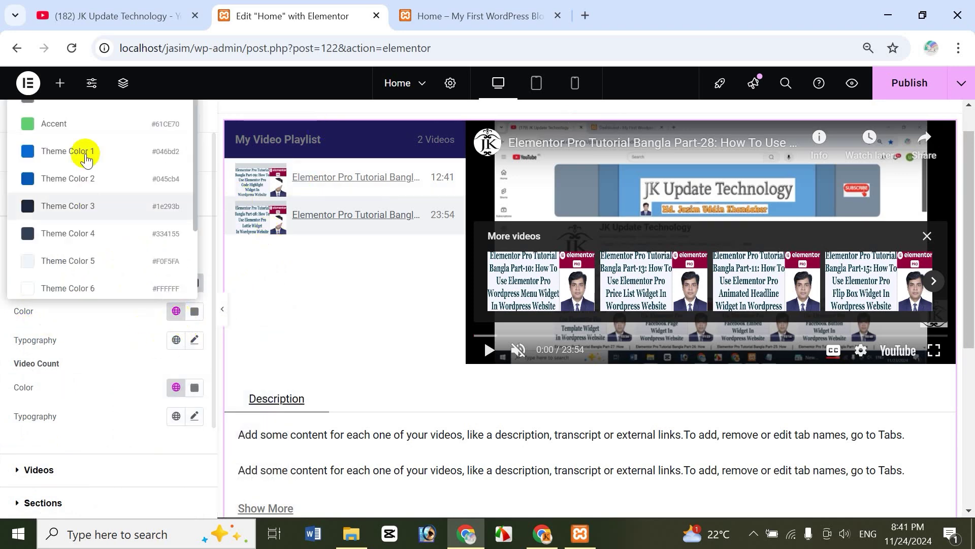
{"action": "left_click", "coordinate": [196, 317]}
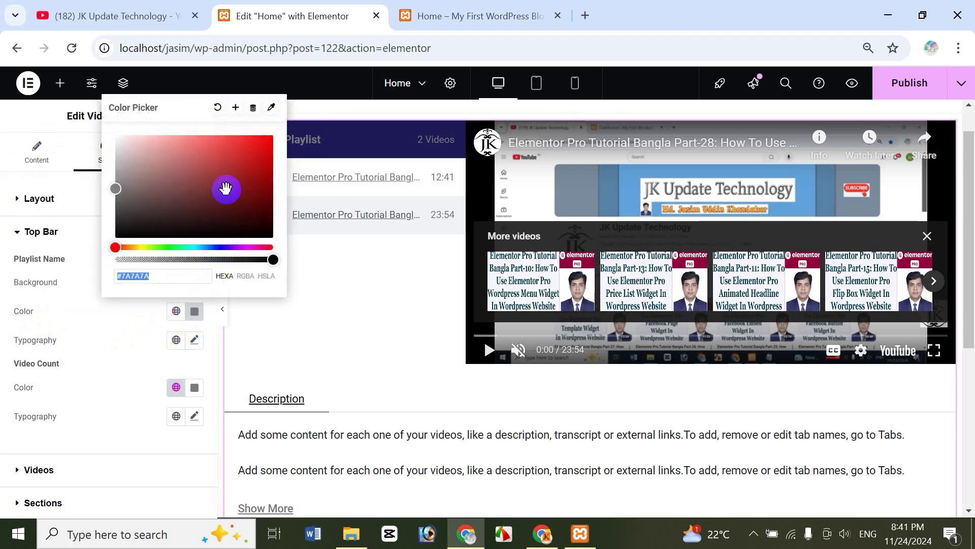
{"action": "left_click", "coordinate": [246, 162]}
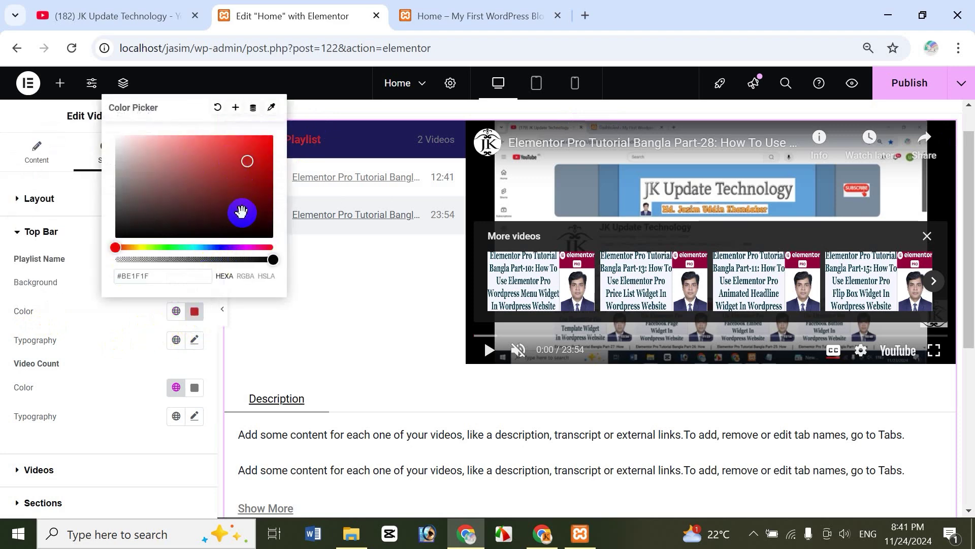
{"action": "left_click", "coordinate": [242, 213]}
{"action": "left_click", "coordinate": [195, 169]}
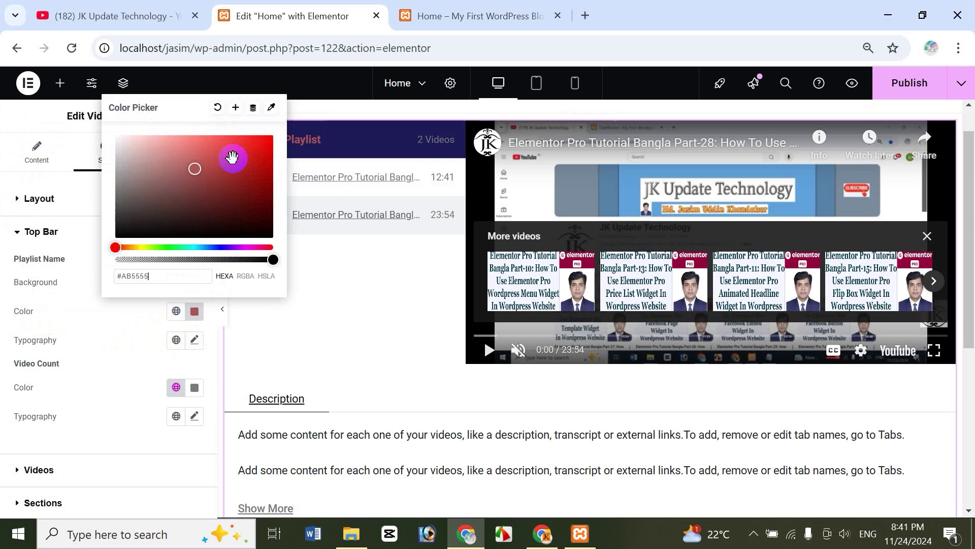
{"action": "left_click", "coordinate": [142, 327]}
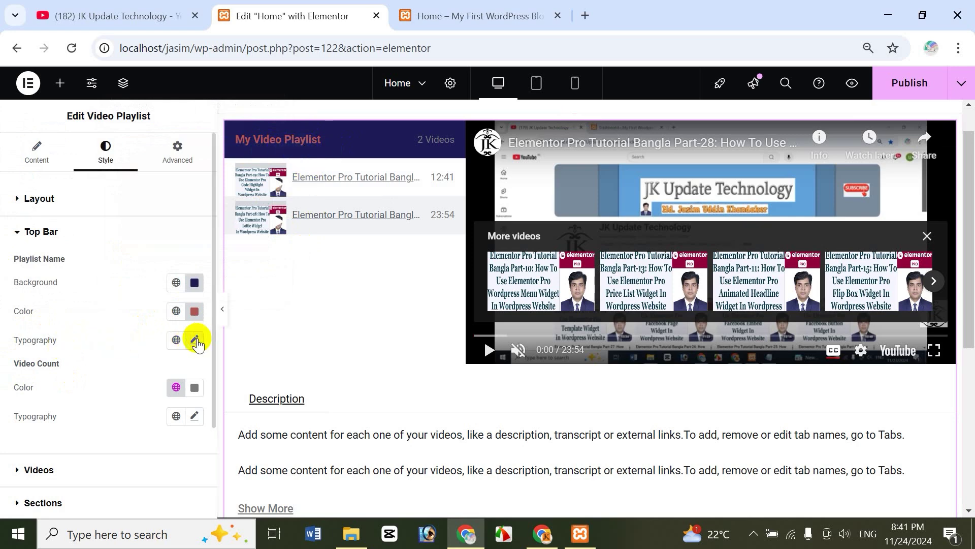
Set the playlist name's typography size to 31 px
{"action": "left_click", "coordinate": [176, 340]}
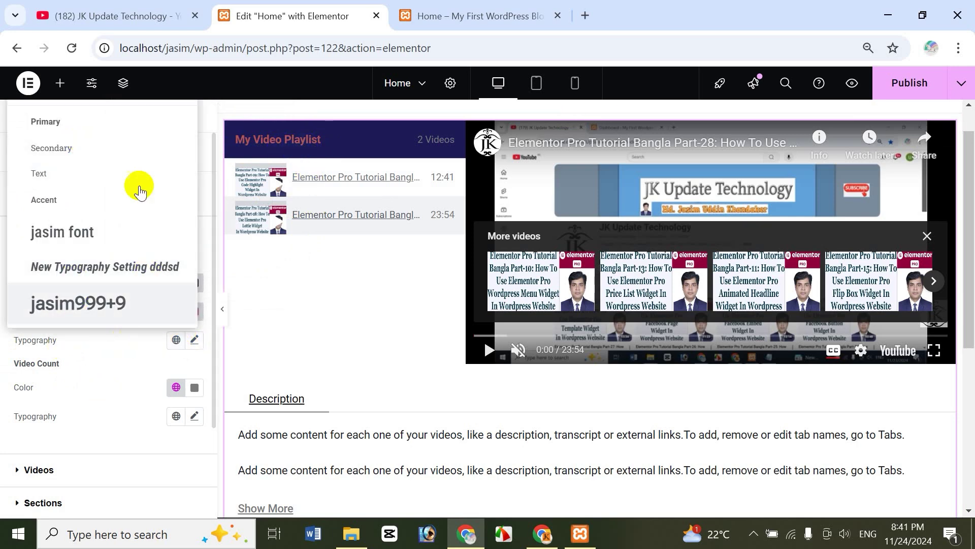
{"action": "left_click", "coordinate": [194, 340]}
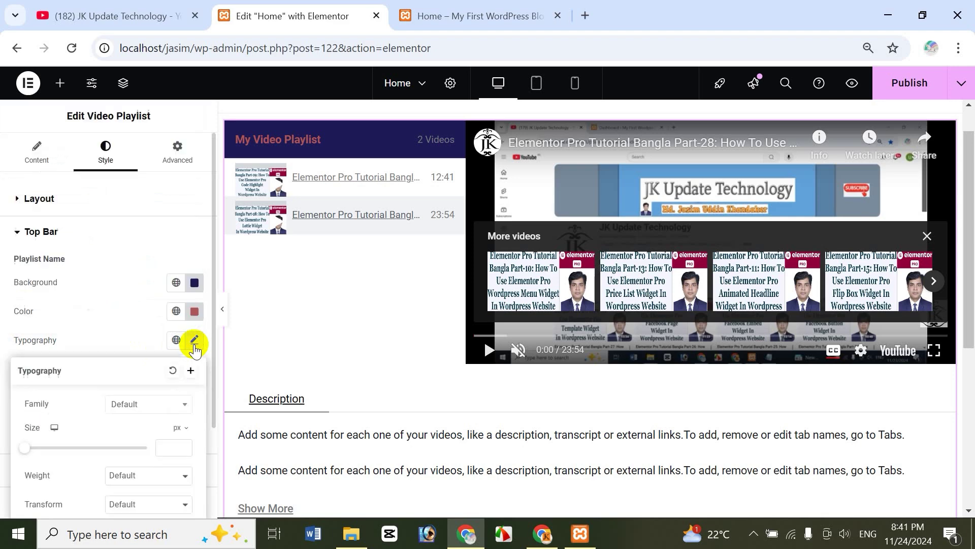
{"action": "mouse_move", "coordinate": [30, 449]}
{"action": "left_mouse_down"}
{"action": "mouse_move", "coordinate": [68, 450]}
{"action": "mouse_move", "coordinate": [42, 447]}
{"action": "left_mouse_up"}
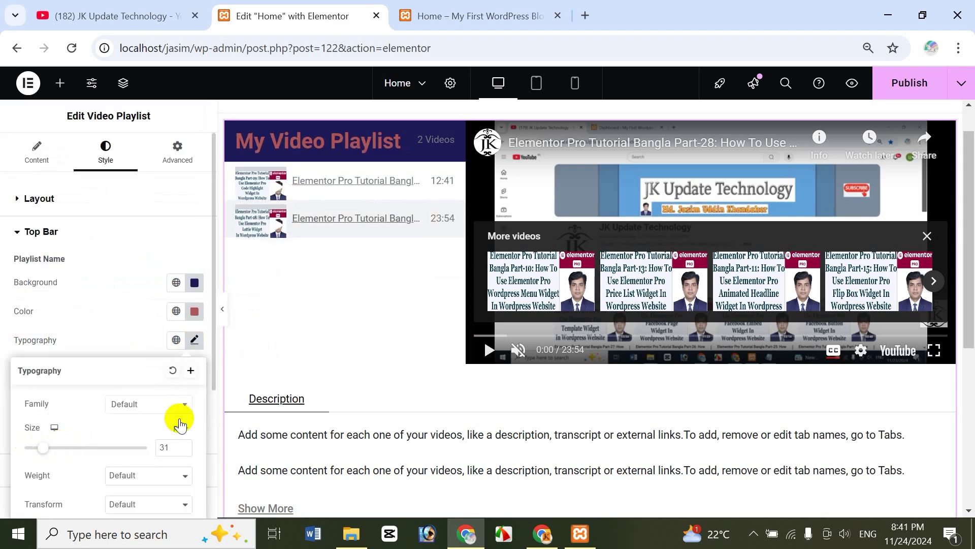
{"action": "left_click", "coordinate": [160, 405]}
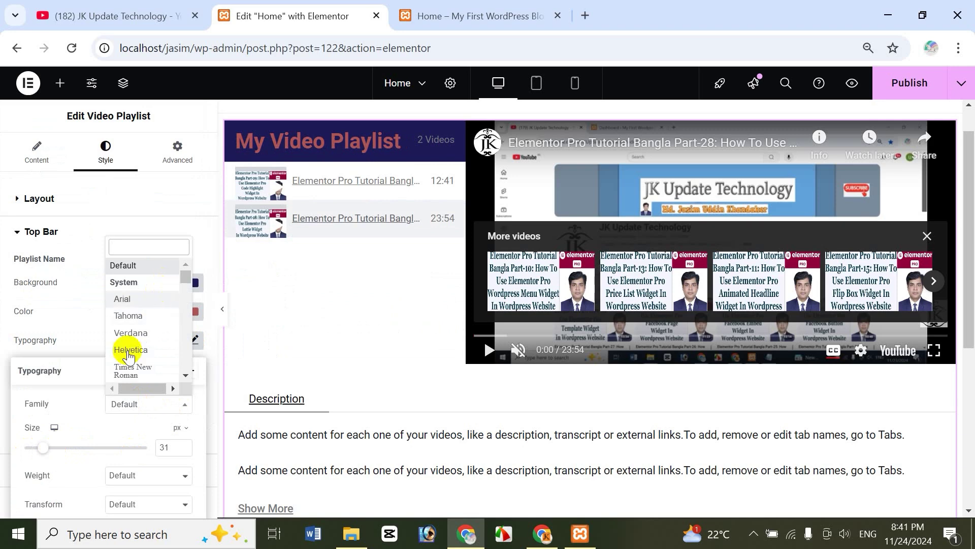
{"action": "left_click", "coordinate": [84, 416]}
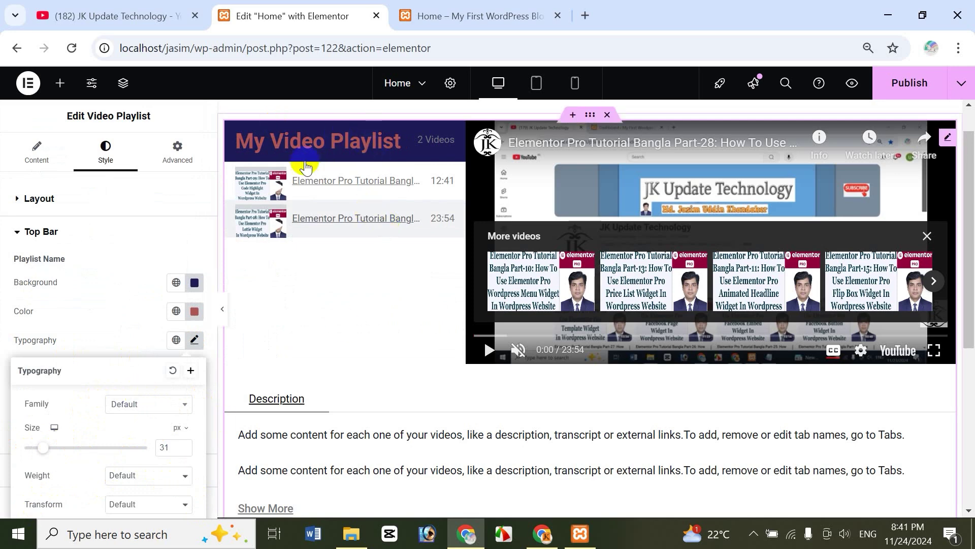
{"action": "left_click", "coordinate": [117, 336]}
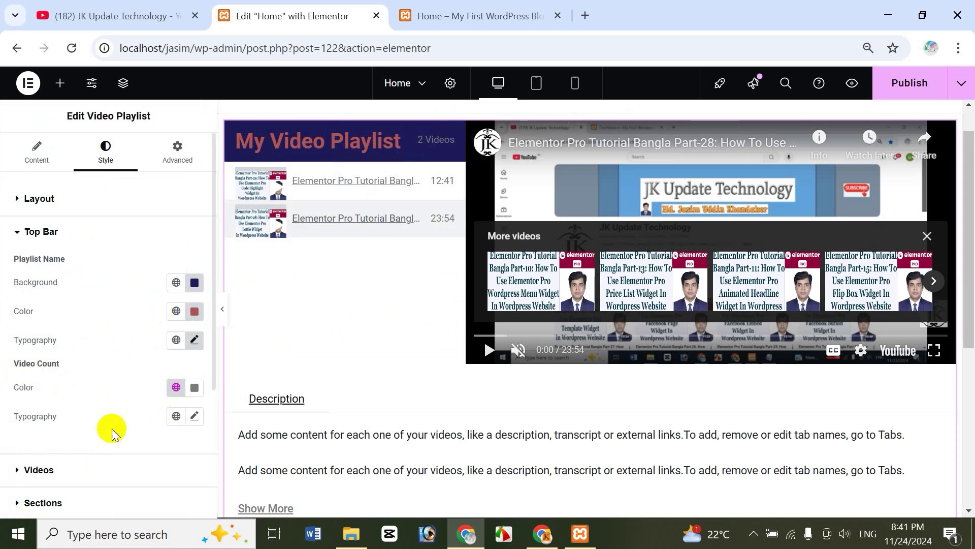
Set the video count's text color in the Top Bar style to green #12C74B
{"action": "left_click", "coordinate": [194, 387]}
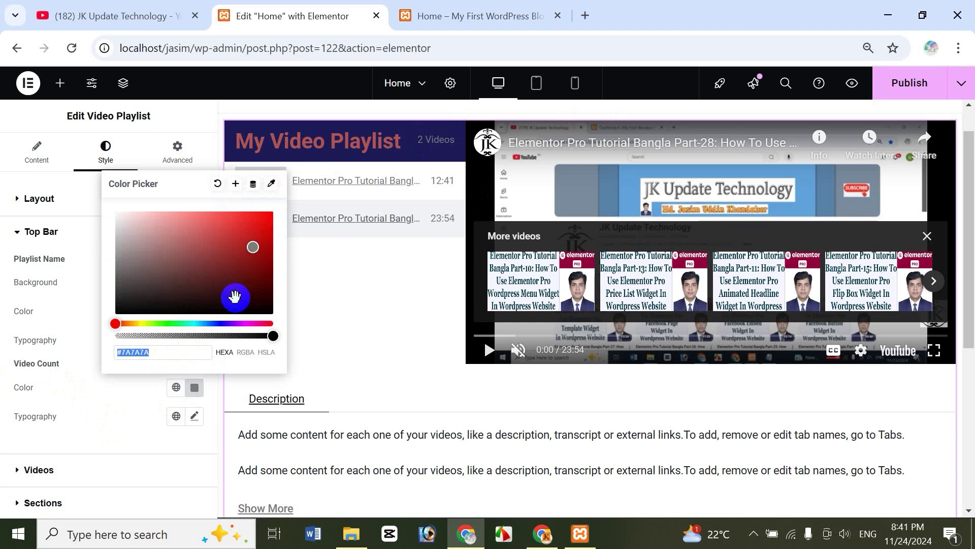
{"action": "left_click", "coordinate": [175, 324]}
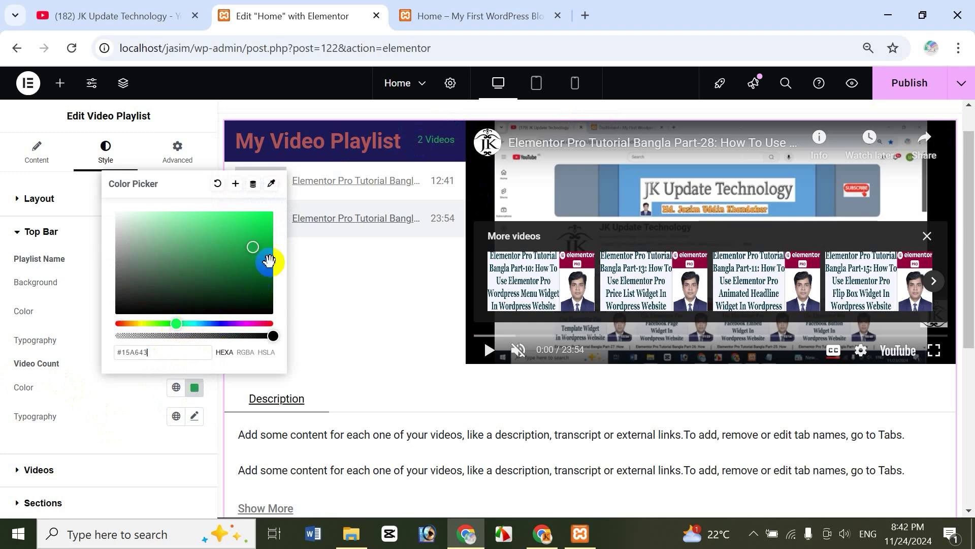
{"action": "left_click_drag", "start_coordinate": [257, 232], "coordinate": [258, 233]}
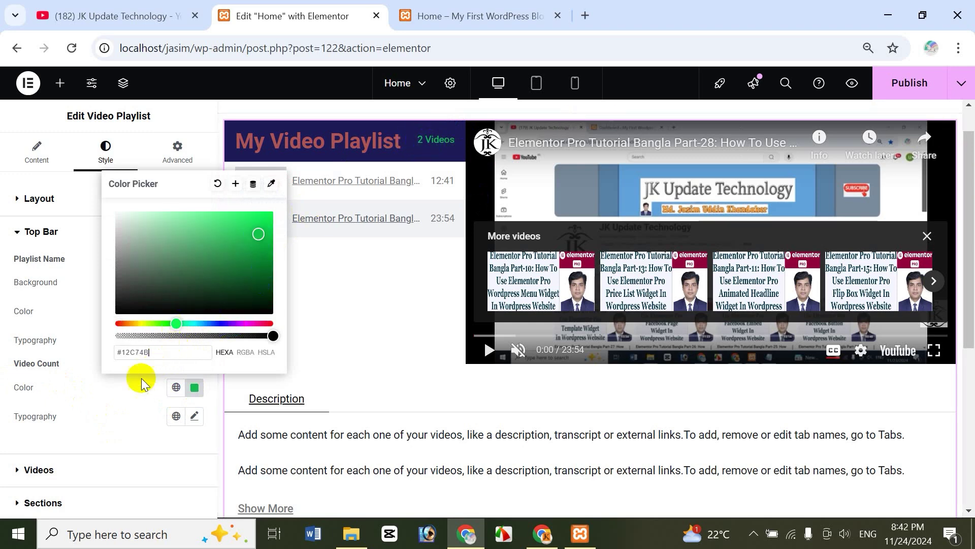
{"action": "left_click", "coordinate": [100, 406]}
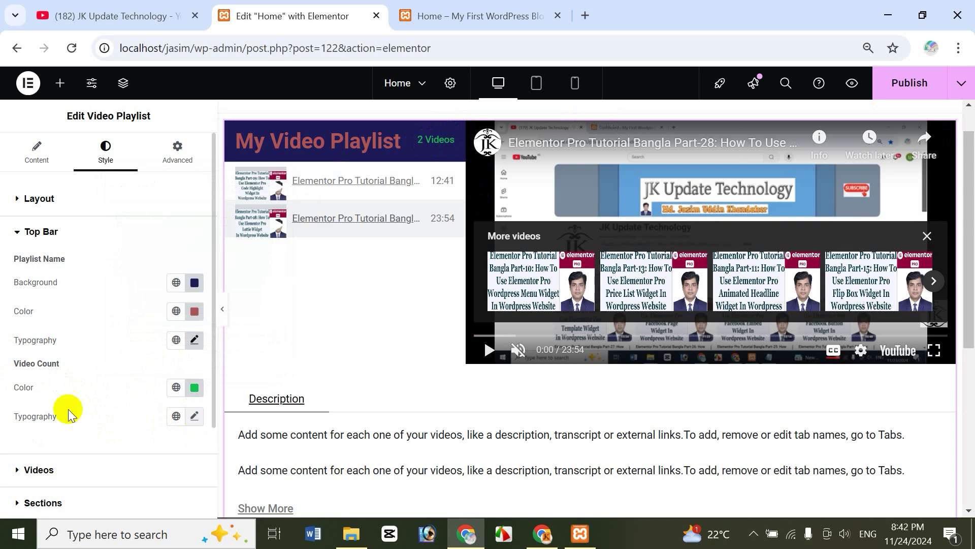
In the Videos style, set the normal-state item background to the pale pinkish grey #CEBABA
{"action": "left_click", "coordinate": [13, 233]}
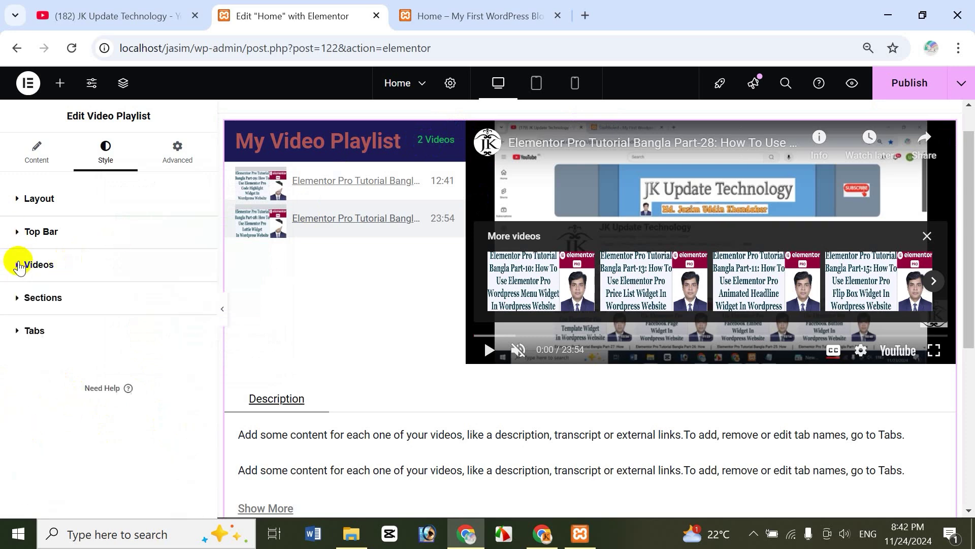
{"action": "left_click", "coordinate": [19, 266]}
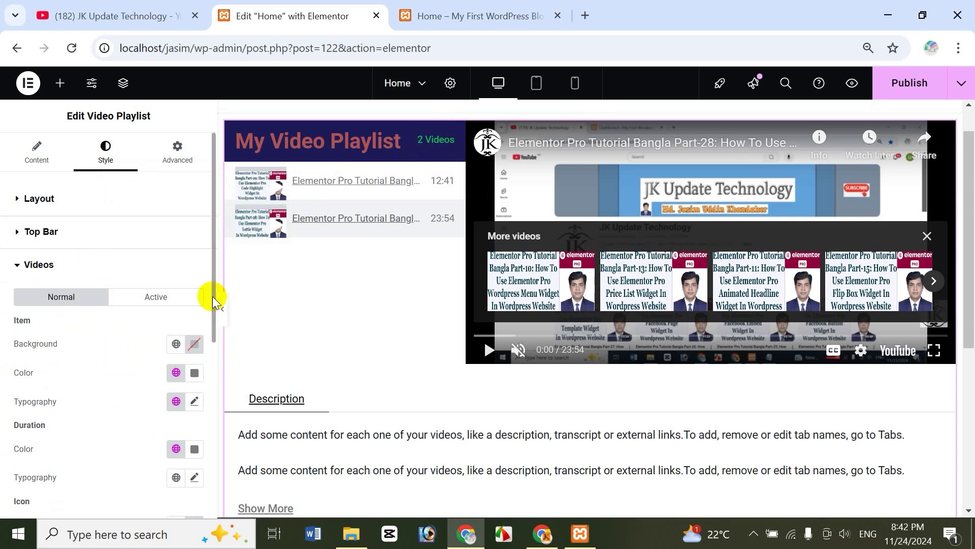
{"action": "left_click_drag", "start_coordinate": [214, 300], "coordinate": [211, 342]}
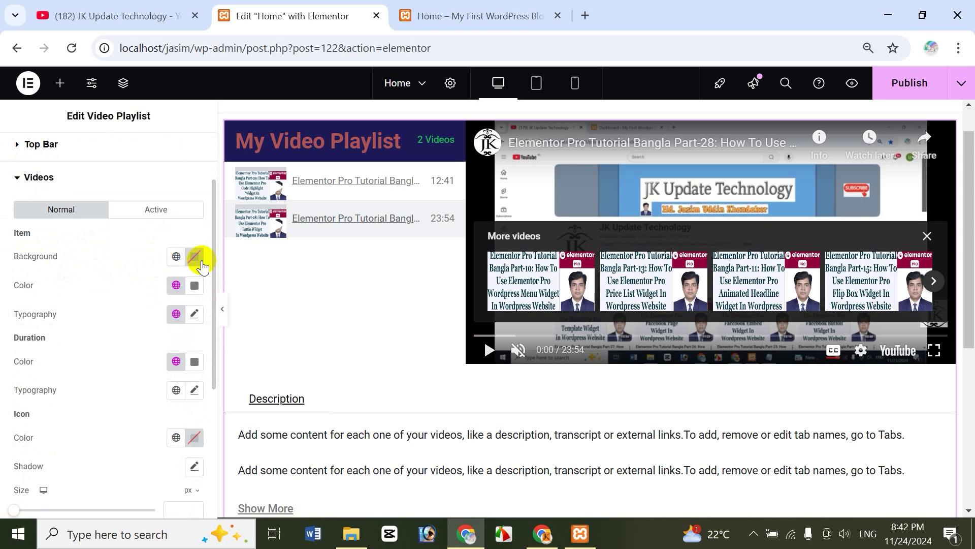
{"action": "left_click", "coordinate": [195, 258]}
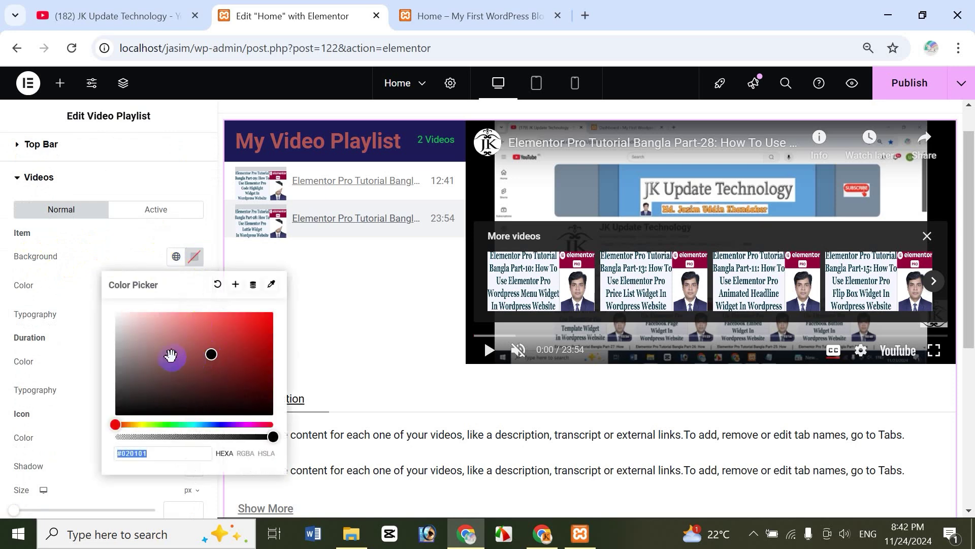
{"action": "left_click", "coordinate": [178, 351]}
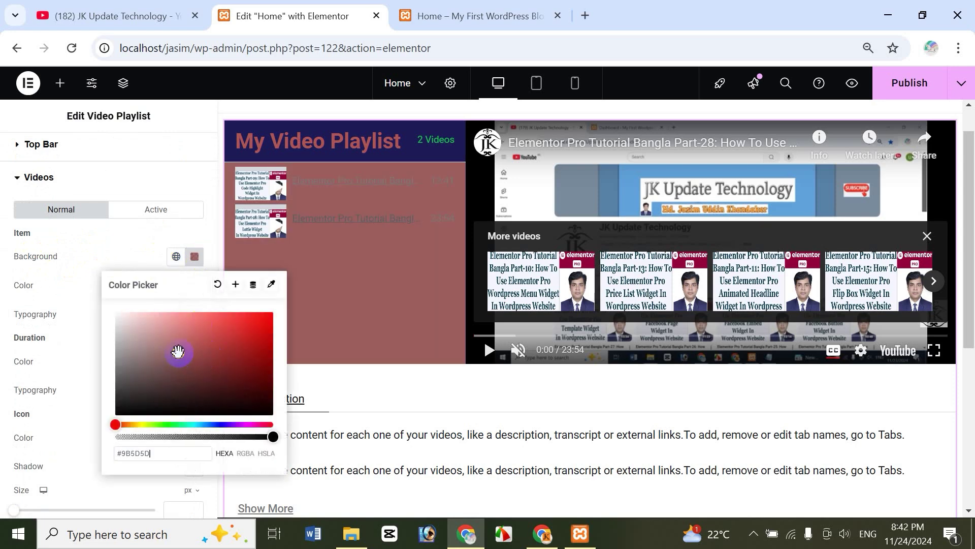
{"action": "left_click", "coordinate": [130, 330]}
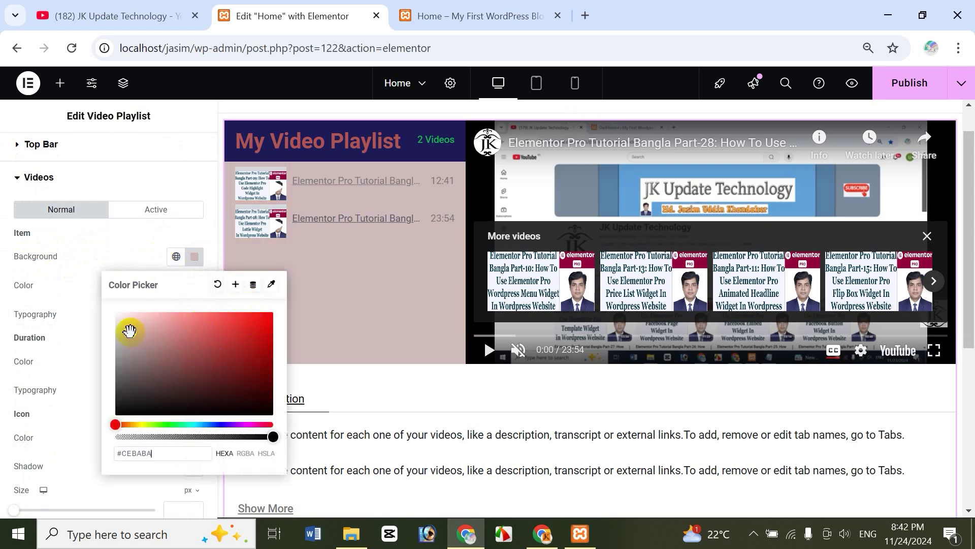
{"action": "left_click", "coordinate": [77, 291]}
Set the normal-state video item text color to green #45C922
{"action": "left_click", "coordinate": [195, 287]}
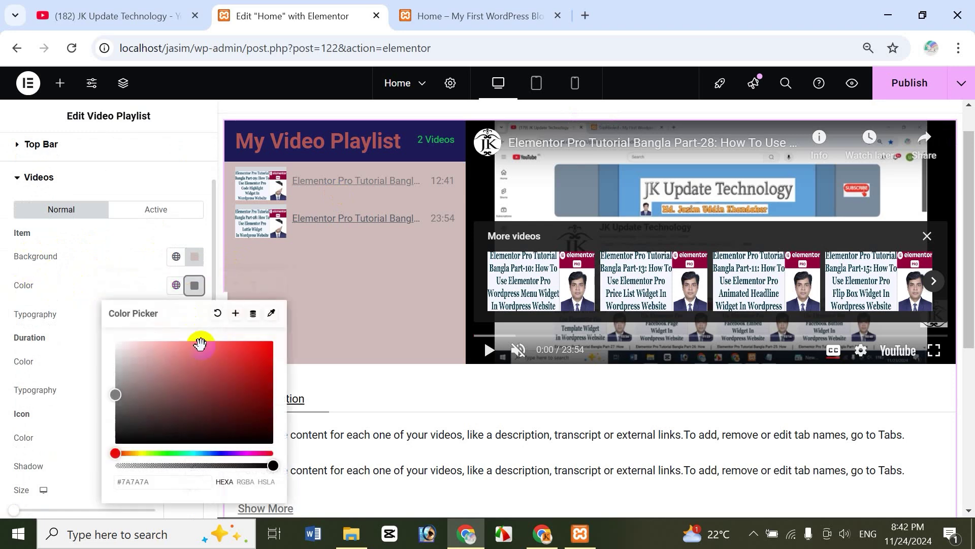
{"action": "left_click", "coordinate": [162, 452]}
{"action": "left_click", "coordinate": [186, 414]}
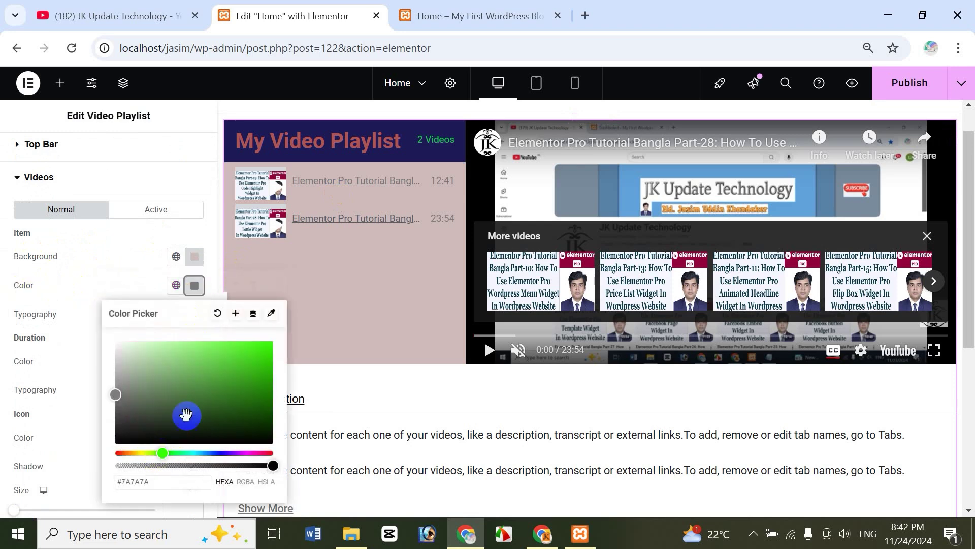
{"action": "left_click", "coordinate": [247, 362]}
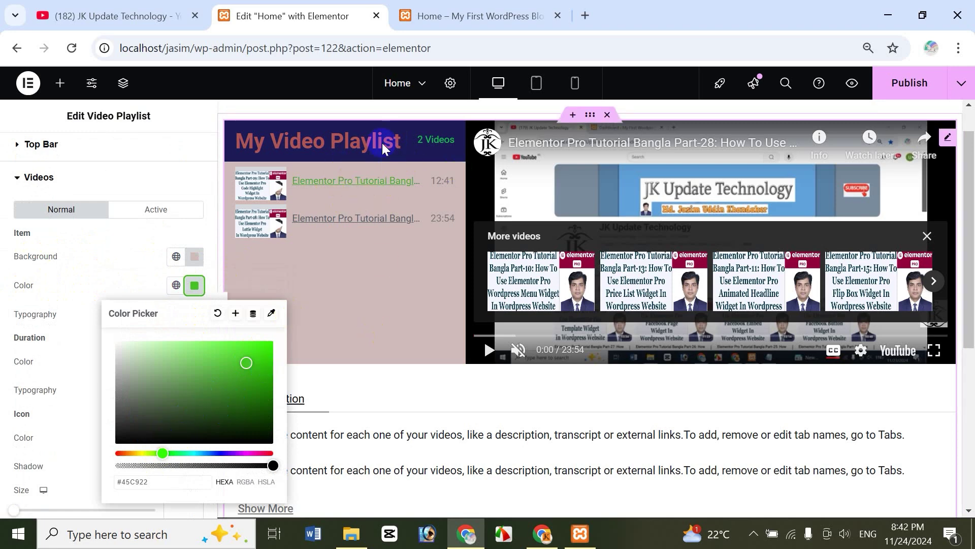
{"action": "left_click", "coordinate": [123, 278]}
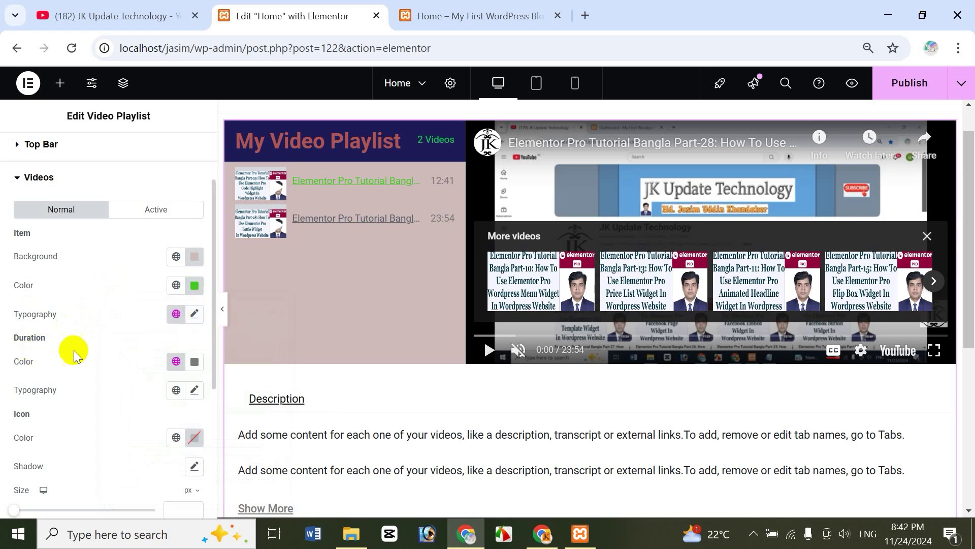
Set the normal-state video duration text color to dark red
{"action": "left_click", "coordinate": [194, 362]}
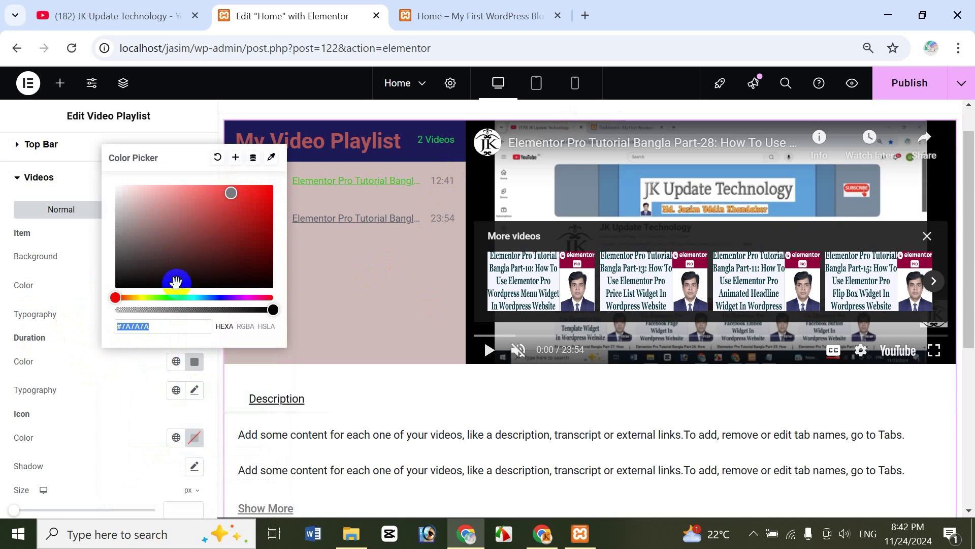
{"action": "left_click", "coordinate": [218, 239]}
{"action": "left_click", "coordinate": [235, 217]}
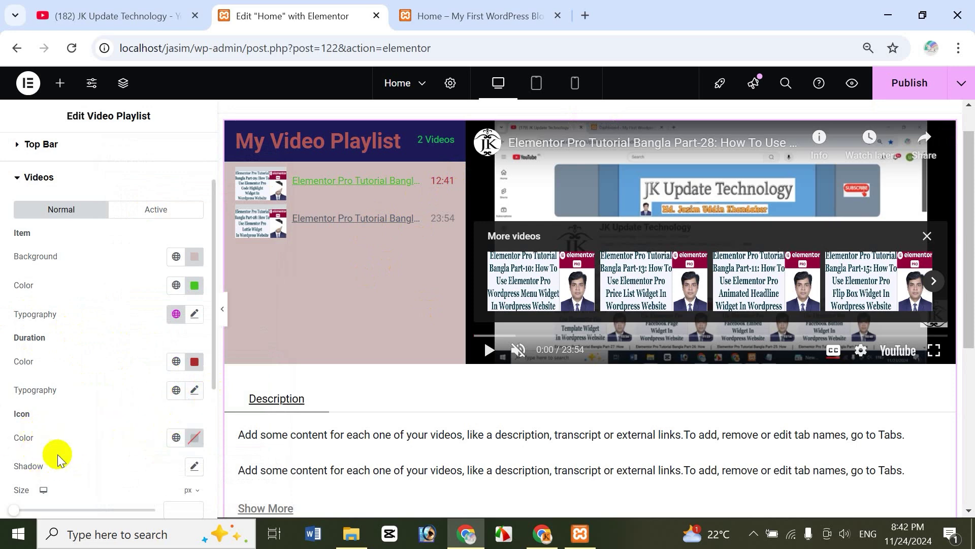
Set the normal-state play icon's color to green after trying red #C53737, and set its size to 27 px
{"action": "left_click", "coordinate": [195, 439]}
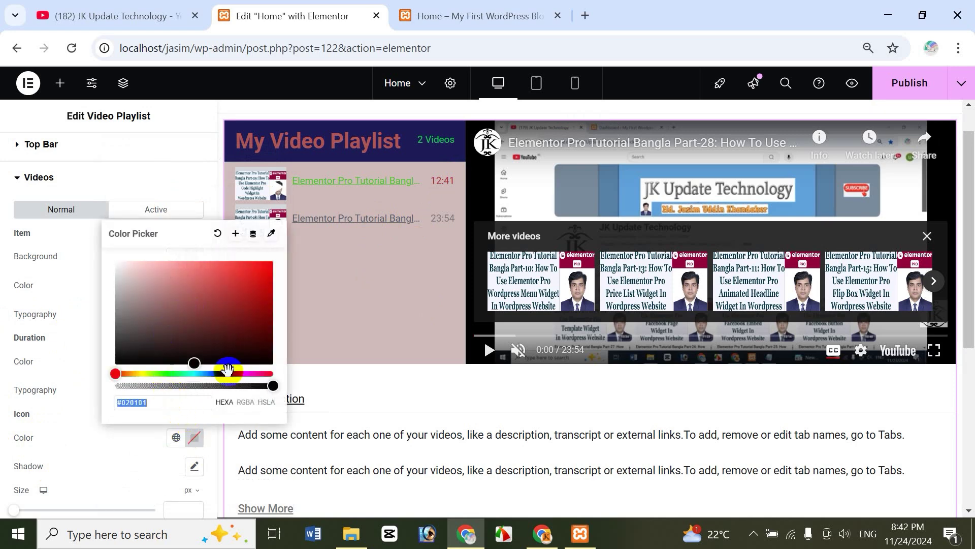
{"action": "left_click", "coordinate": [229, 285]}
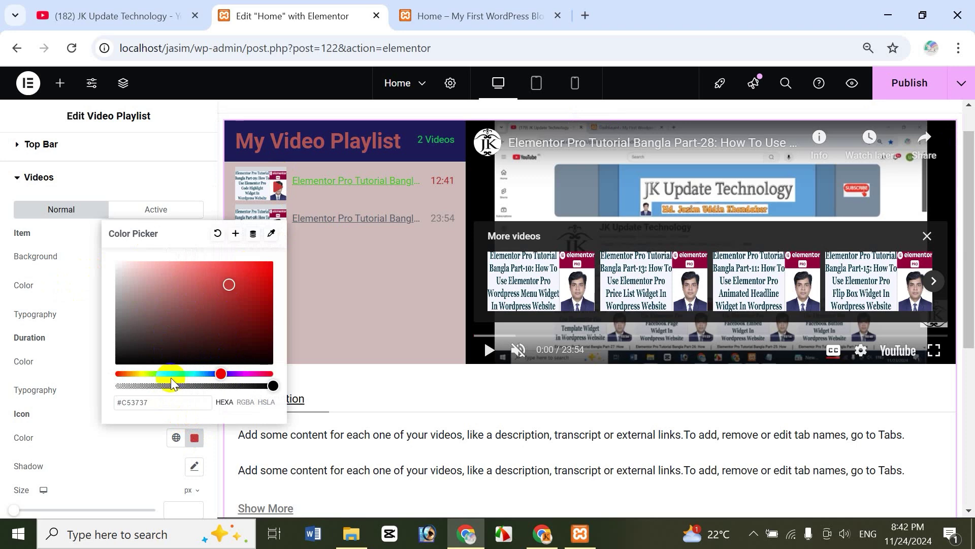
{"action": "left_click", "coordinate": [72, 286]}
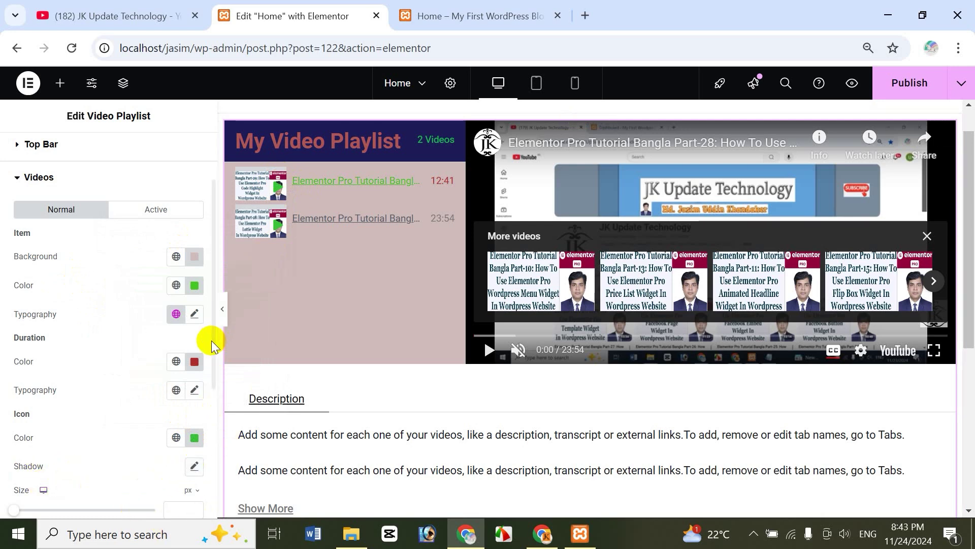
{"action": "scroll", "coordinate": [212, 344], "scroll_direction": "down", "scroll_amount": 3}
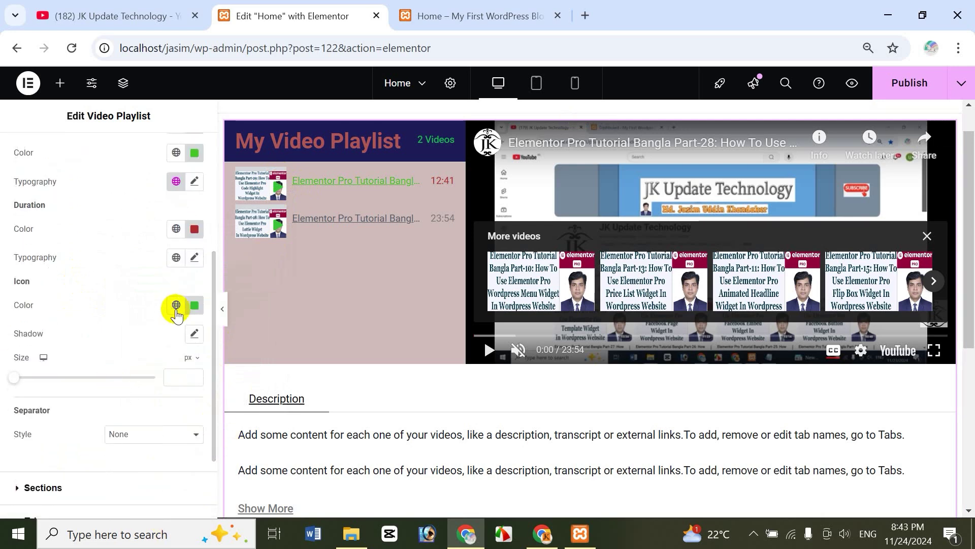
{"action": "left_click_drag", "start_coordinate": [11, 386], "coordinate": [145, 389]}
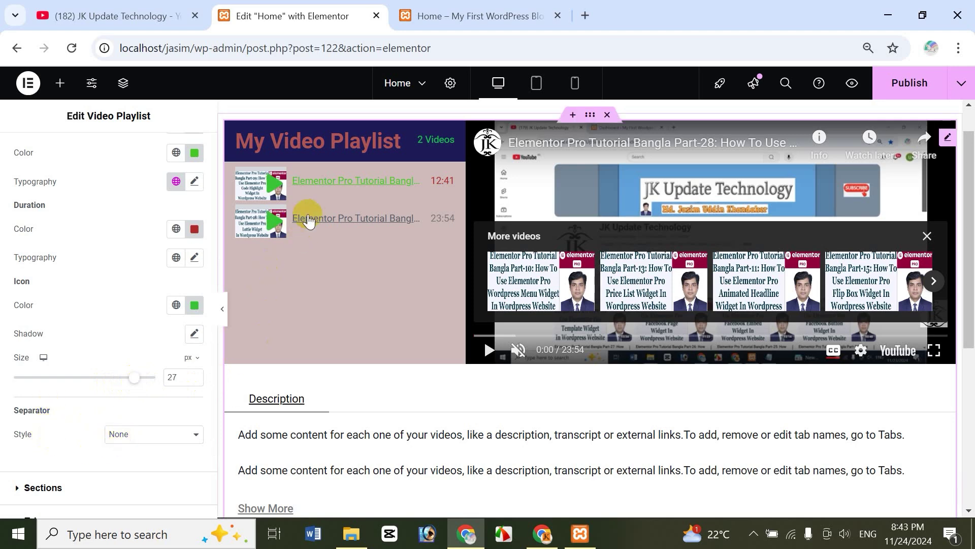
Set the separator between video items to the Double style with a weight of 7 px
{"action": "left_click", "coordinate": [135, 432]}
{"action": "key", "text": "Escape"}
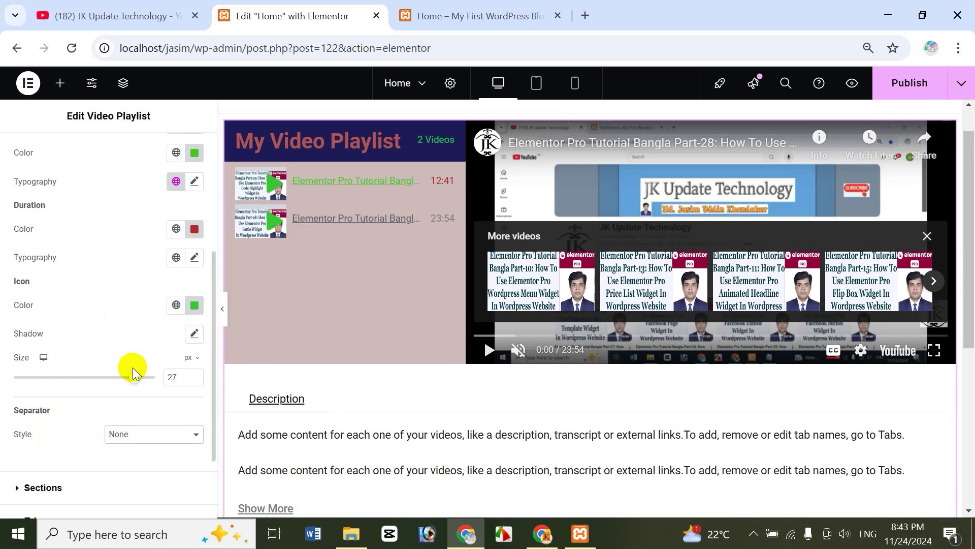
{"action": "left_click", "coordinate": [134, 368]}
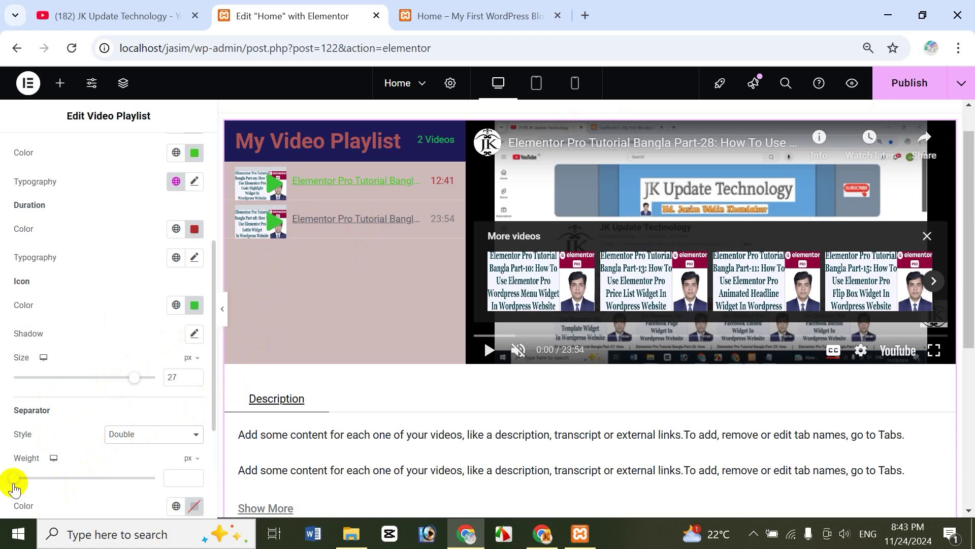
{"action": "left_click_drag", "start_coordinate": [31, 479], "coordinate": [110, 478]}
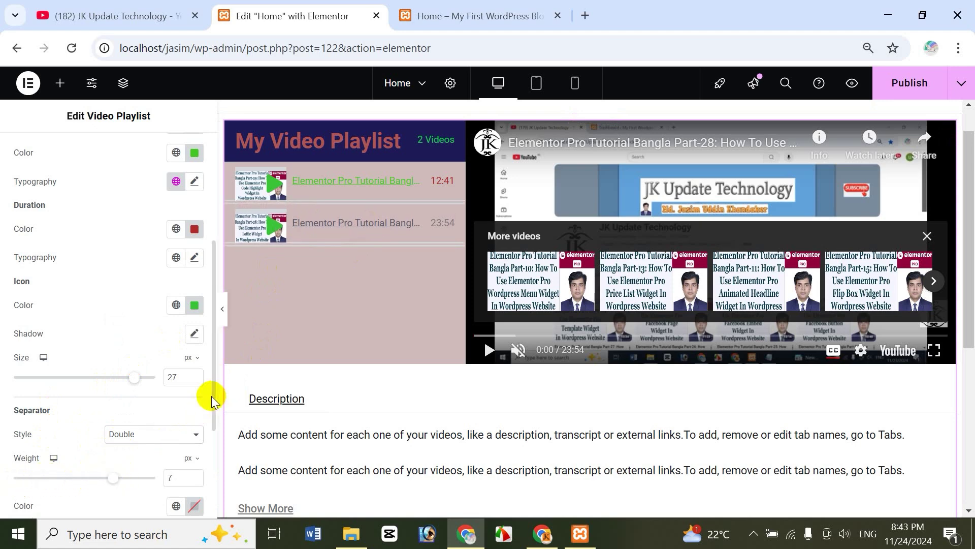
Set the video item separator's color to dark maroon
{"action": "scroll", "coordinate": [213, 402], "scroll_direction": "down", "scroll_amount": 3}
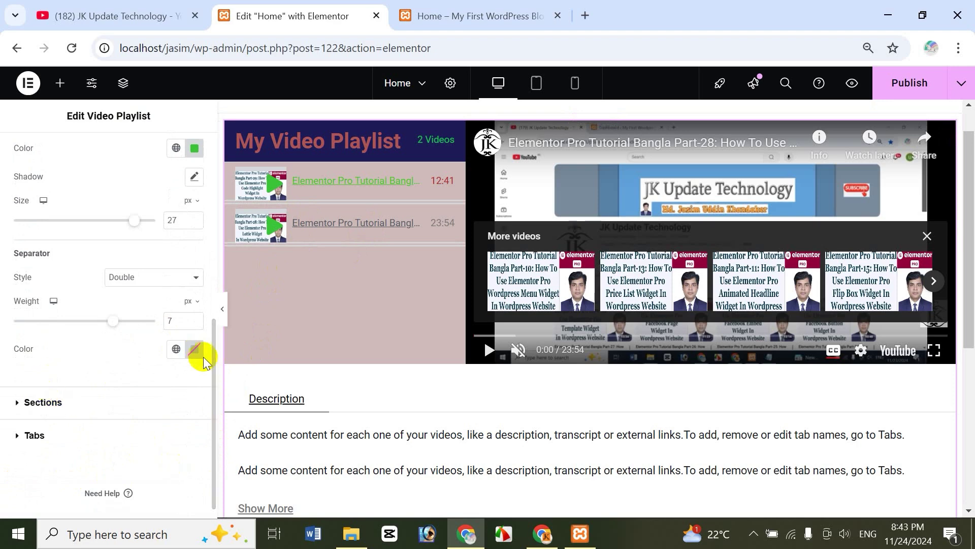
{"action": "left_click", "coordinate": [195, 350]}
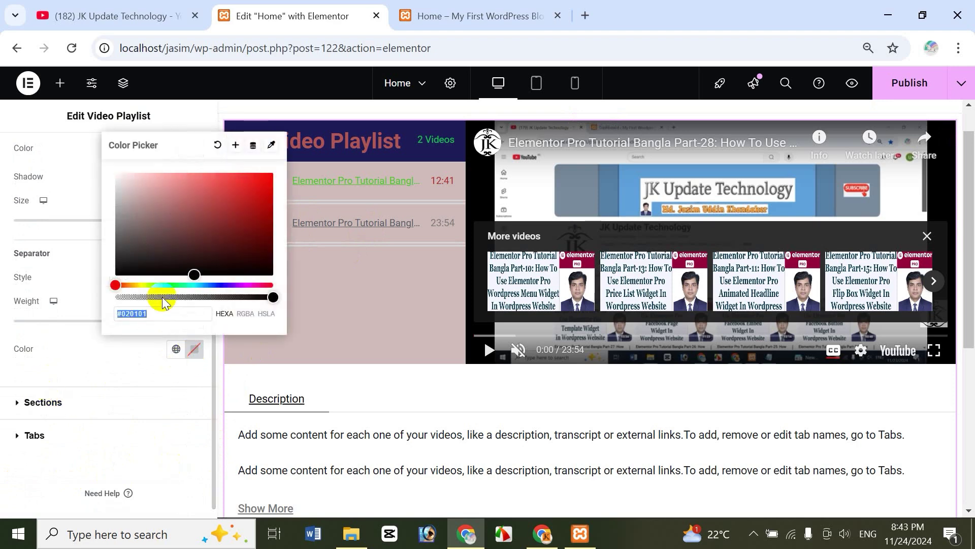
{"action": "left_click", "coordinate": [189, 231]}
{"action": "left_click", "coordinate": [114, 372]}
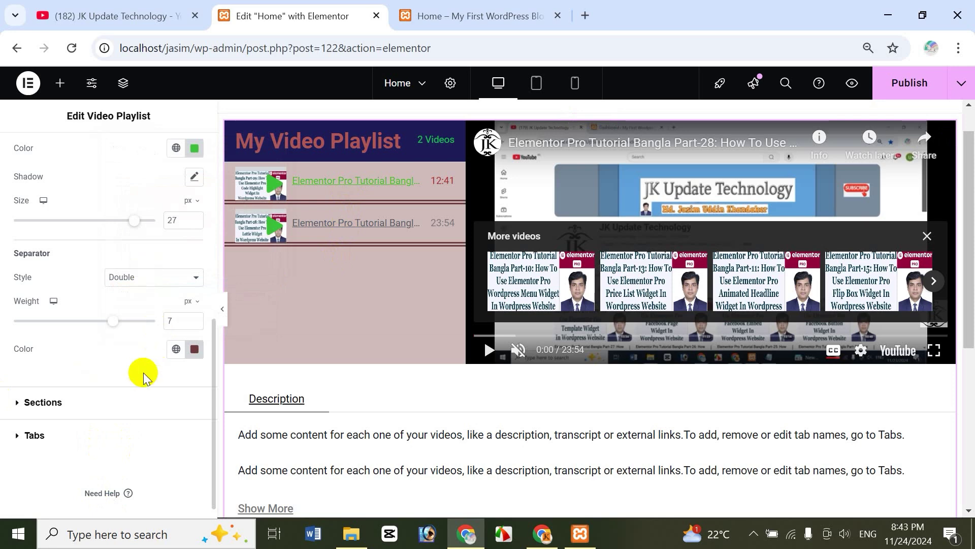
Set the active-state video item background to the muted rose #B57F7F after trying dark brown #5C3E3E
{"action": "scroll", "coordinate": [134, 476], "scroll_direction": "up", "scroll_amount": 3}
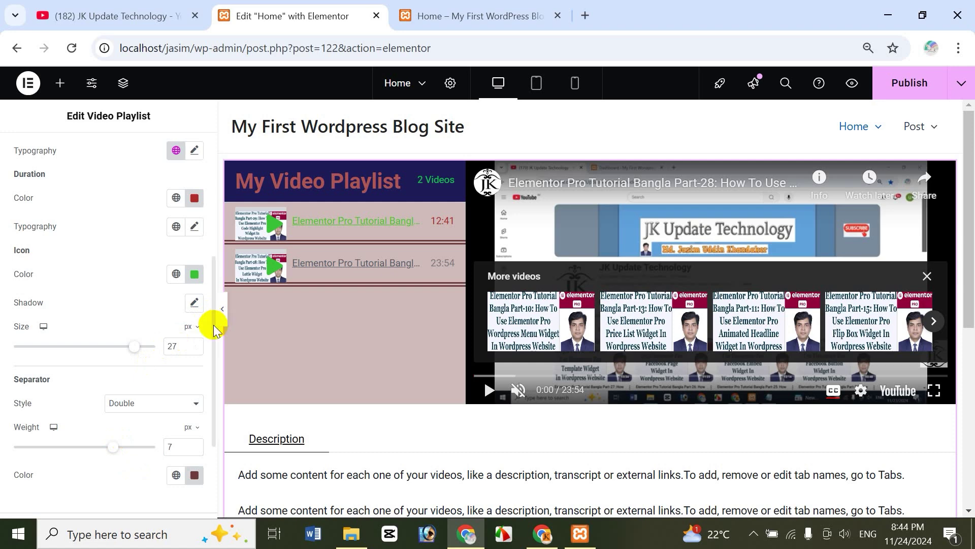
{"action": "scroll", "coordinate": [213, 305], "scroll_direction": "up", "scroll_amount": 4}
{"action": "left_click", "coordinate": [165, 220]}
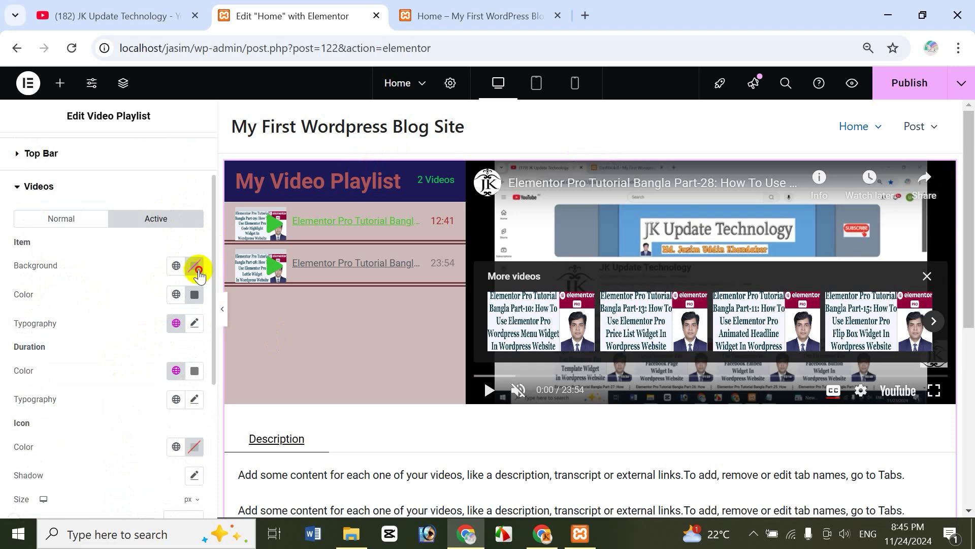
{"action": "left_click", "coordinate": [197, 268]}
{"action": "left_click", "coordinate": [166, 386]}
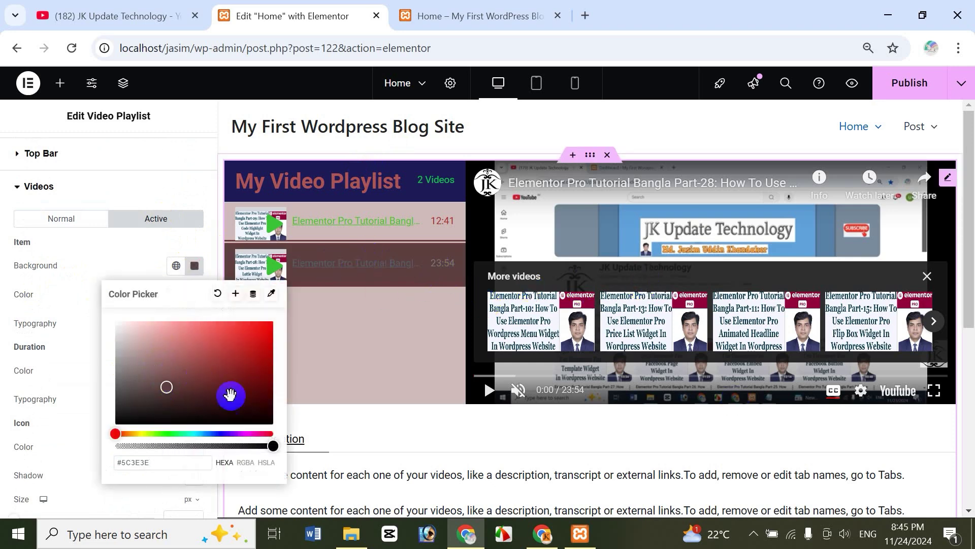
{"action": "left_click_drag", "start_coordinate": [192, 365], "coordinate": [158, 350]}
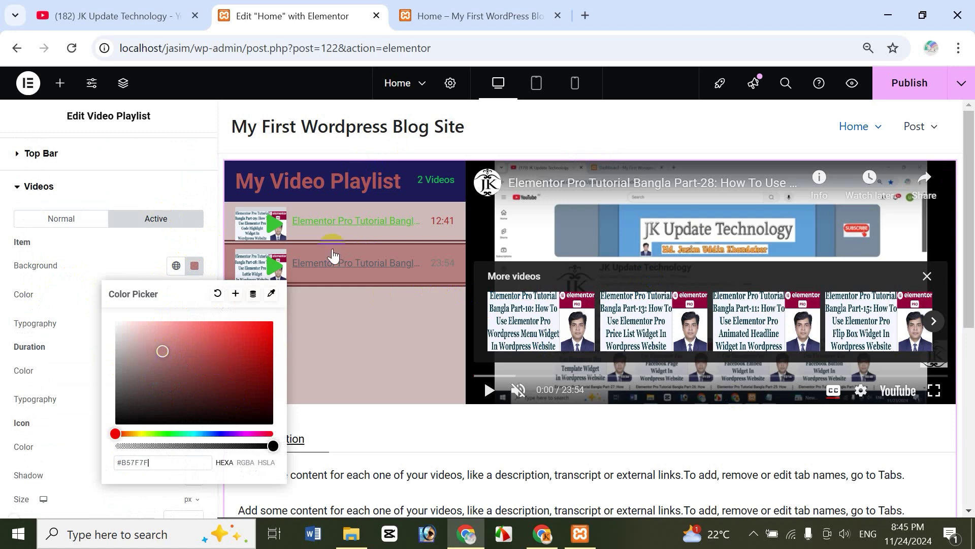
{"action": "left_click", "coordinate": [65, 285]}
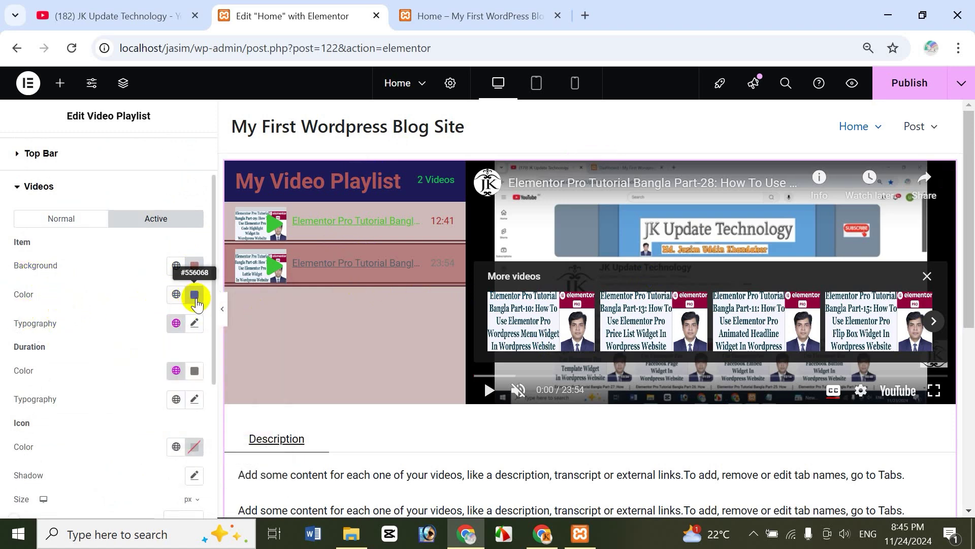
Set the active-state video item's text color to blue #3D84B8
{"action": "left_click", "coordinate": [194, 295]}
{"action": "left_click", "coordinate": [220, 378]}
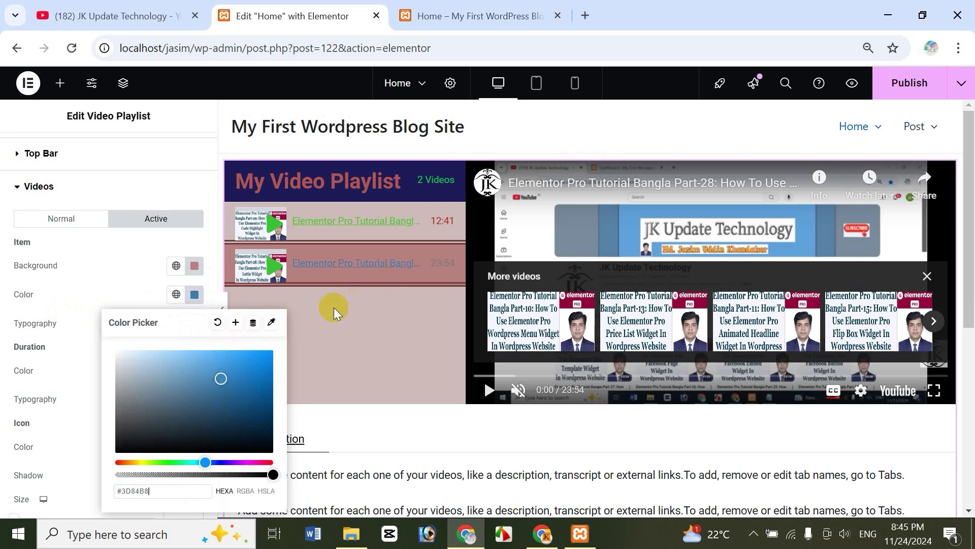
{"action": "left_click", "coordinate": [117, 297]}
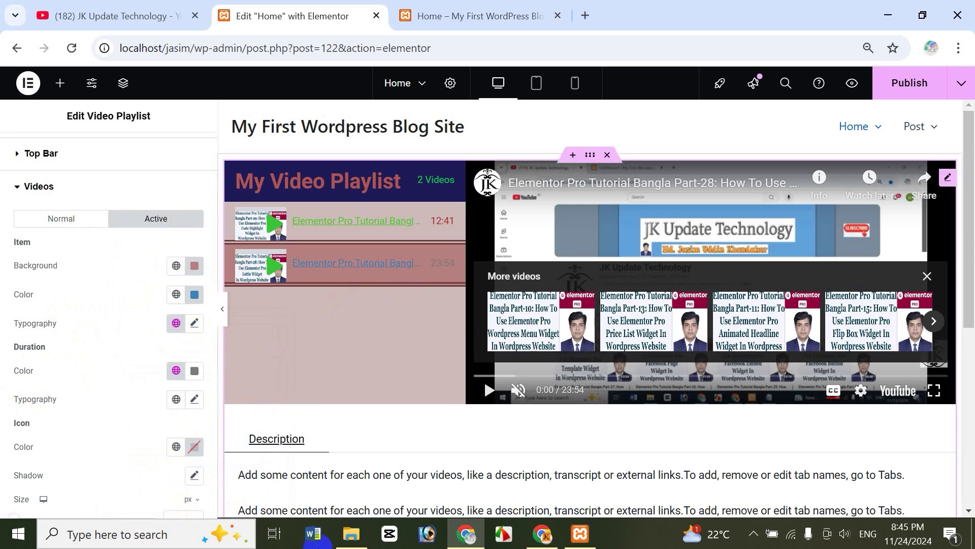
Set the playlist tabs' border width to 10 px and its border color to brownish red #974747
{"action": "left_click", "coordinate": [15, 189]}
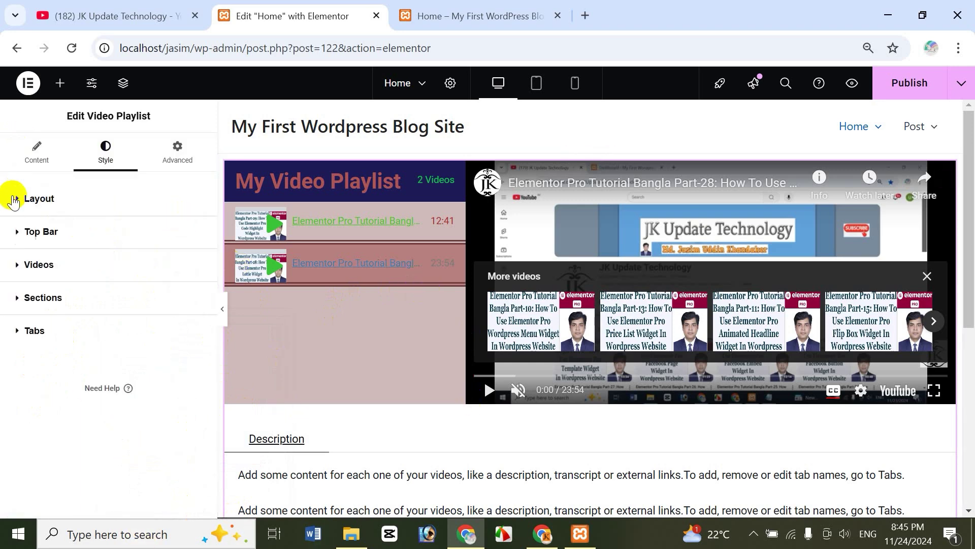
{"action": "left_click", "coordinate": [17, 299]}
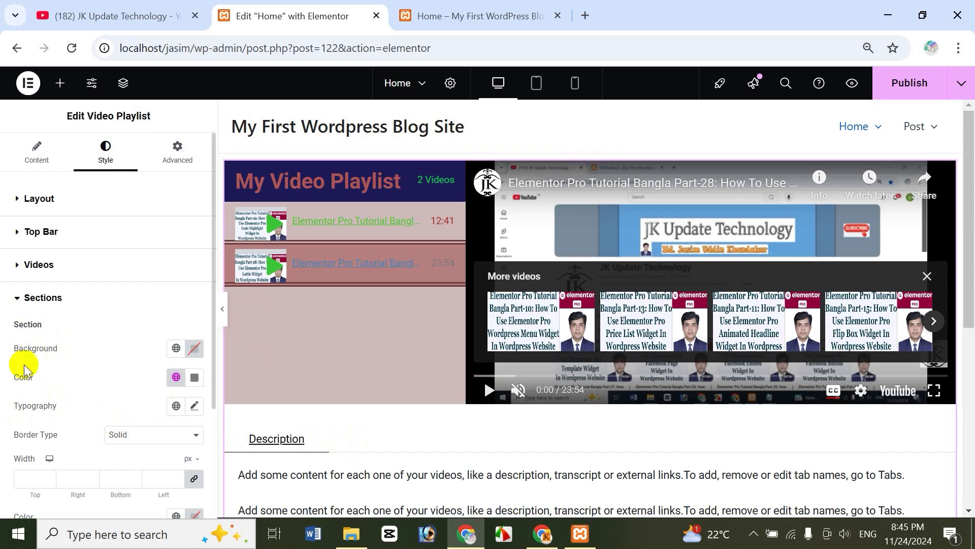
{"action": "left_click", "coordinate": [19, 302]}
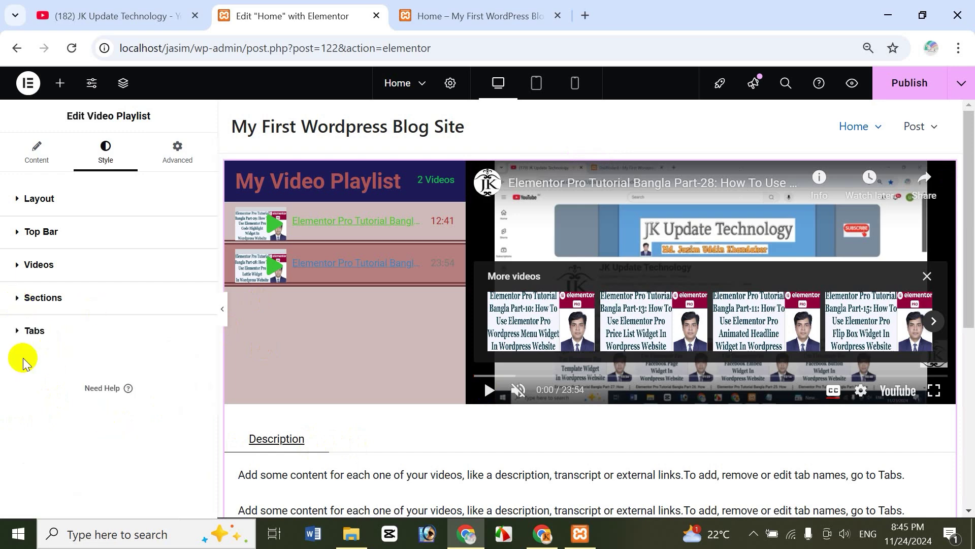
{"action": "left_click", "coordinate": [18, 336]}
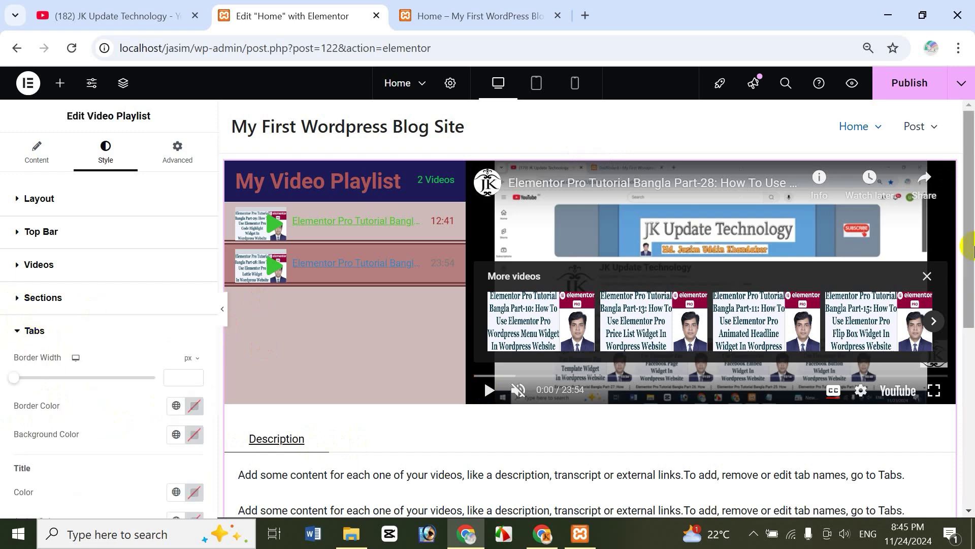
{"action": "left_click_drag", "start_coordinate": [971, 242], "coordinate": [972, 336]}
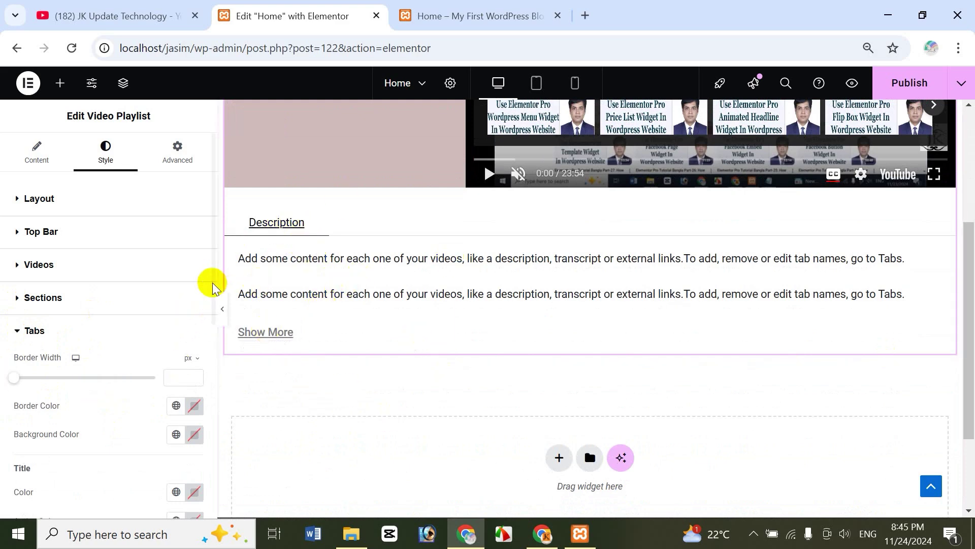
{"action": "left_click_drag", "start_coordinate": [214, 287], "coordinate": [211, 369]}
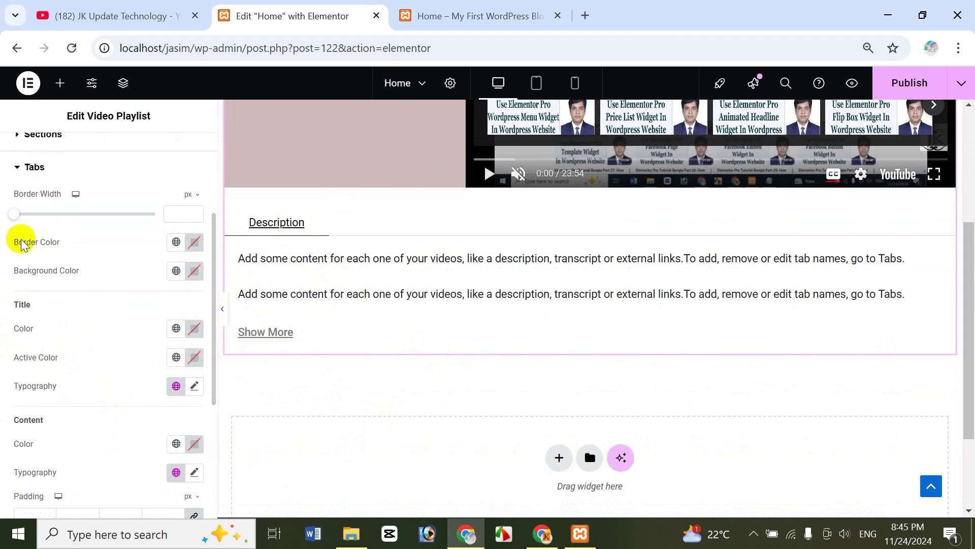
{"action": "left_click_drag", "start_coordinate": [14, 221], "coordinate": [84, 218]}
{"action": "left_click", "coordinate": [193, 243]}
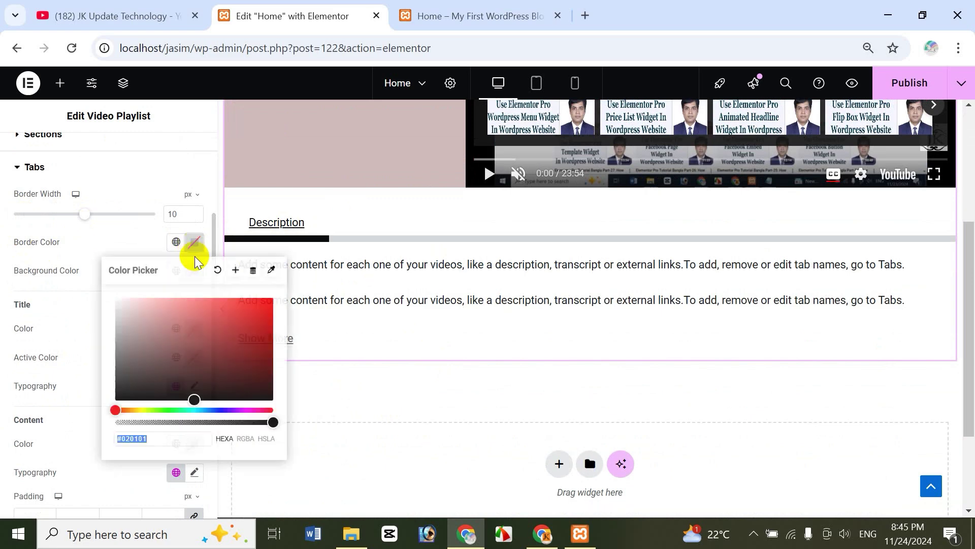
{"action": "left_click", "coordinate": [200, 339]}
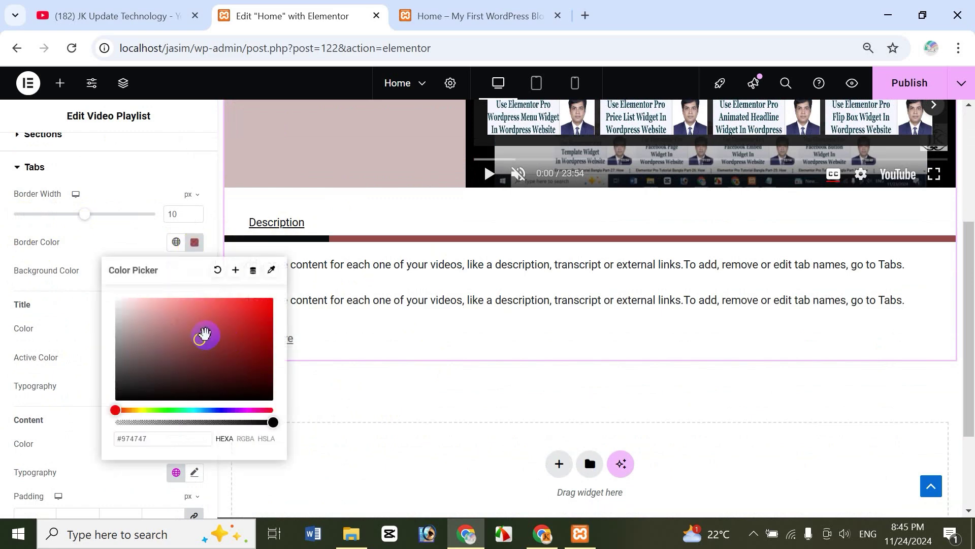
{"action": "left_click", "coordinate": [88, 246]}
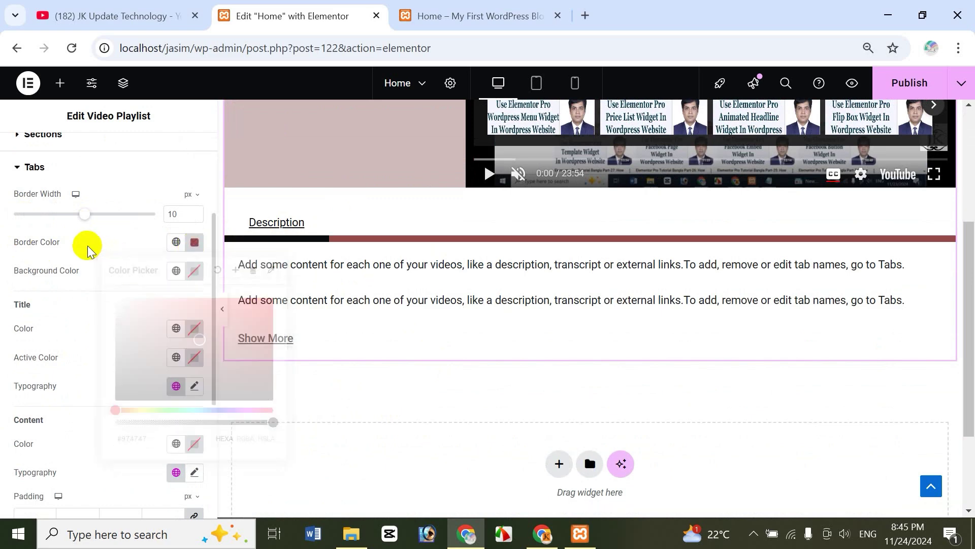
Set the tabs' background to a light dusty pink after trying #947474
{"action": "left_click", "coordinate": [192, 281]}
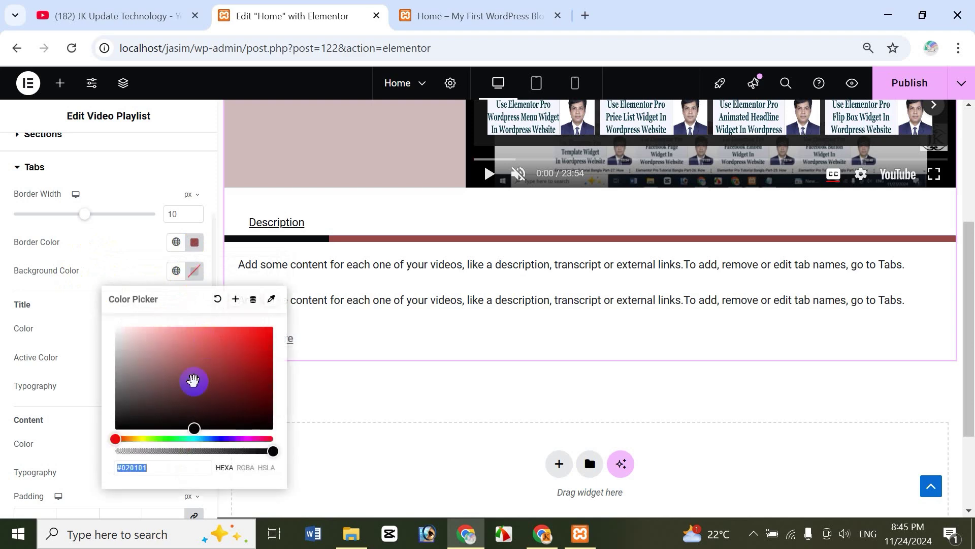
{"action": "left_click", "coordinate": [149, 369]}
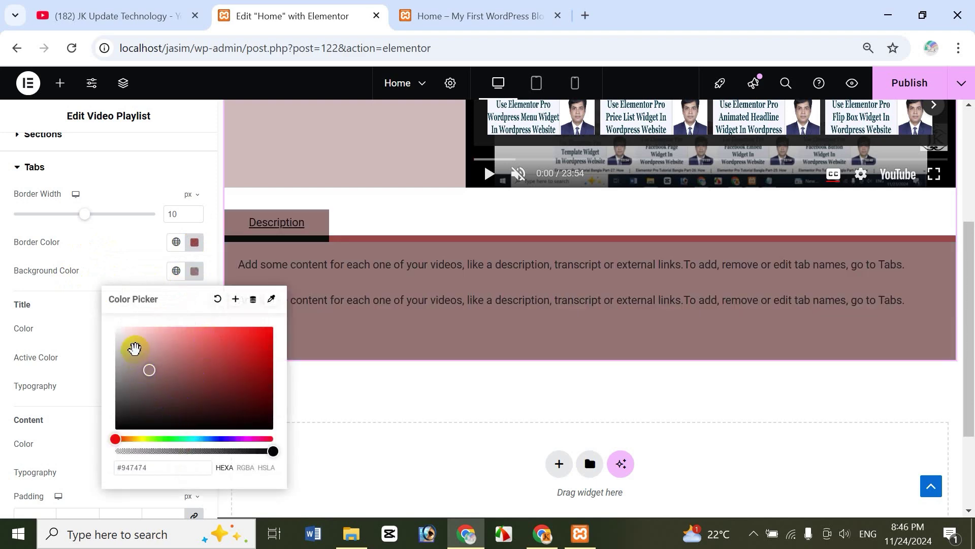
{"action": "left_click", "coordinate": [135, 348]}
{"action": "left_click", "coordinate": [127, 257]}
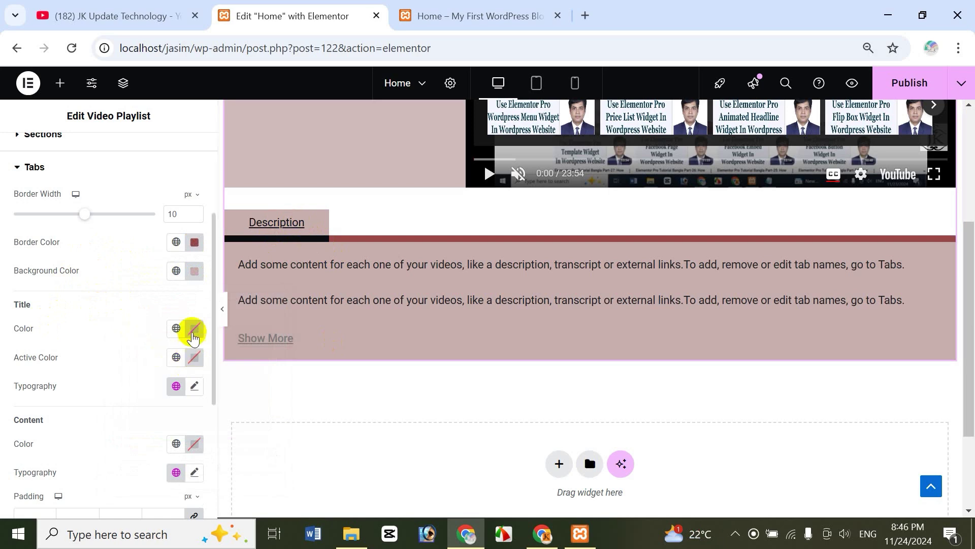
Set the tab title's normal color to medium blue
{"action": "left_click", "coordinate": [193, 335]}
{"action": "left_click", "coordinate": [178, 251]}
{"action": "left_click", "coordinate": [220, 263]}
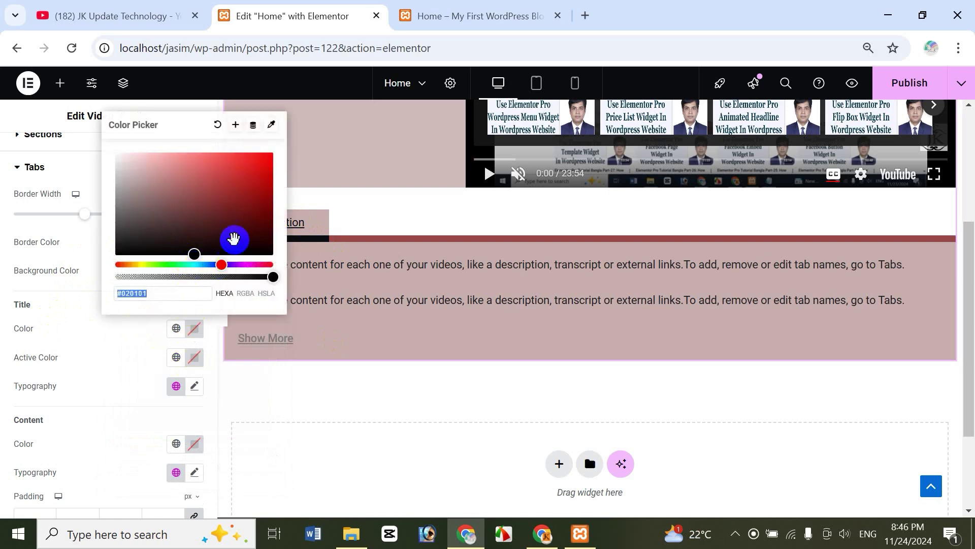
{"action": "left_click_drag", "start_coordinate": [226, 262], "coordinate": [216, 274]}
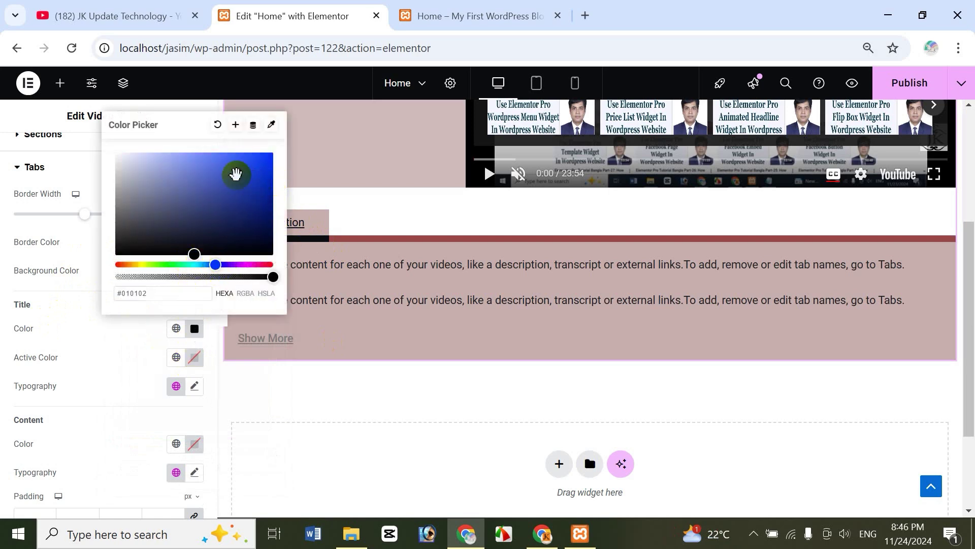
{"action": "left_click", "coordinate": [235, 174]}
{"action": "left_click", "coordinate": [102, 353]}
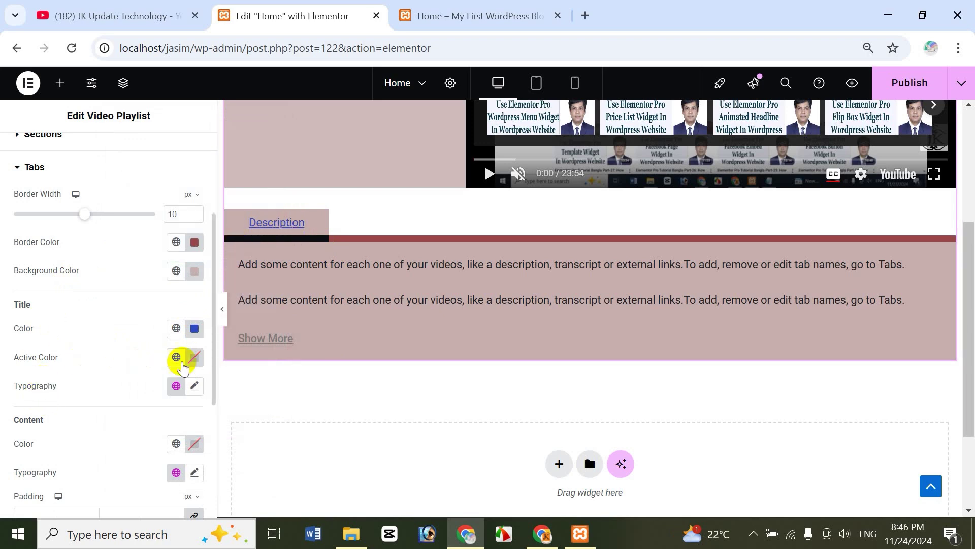
Set the tab title's active color to light yellow-green after trying #929A4F, and look over the global colors without applying one
{"action": "left_click", "coordinate": [191, 360]}
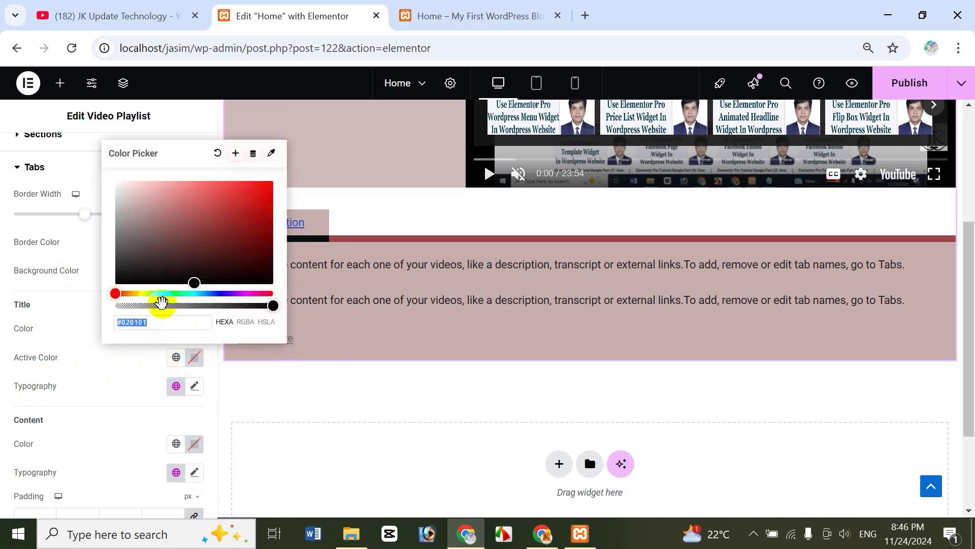
{"action": "left_click", "coordinate": [143, 293]}
{"action": "left_click", "coordinate": [192, 222]}
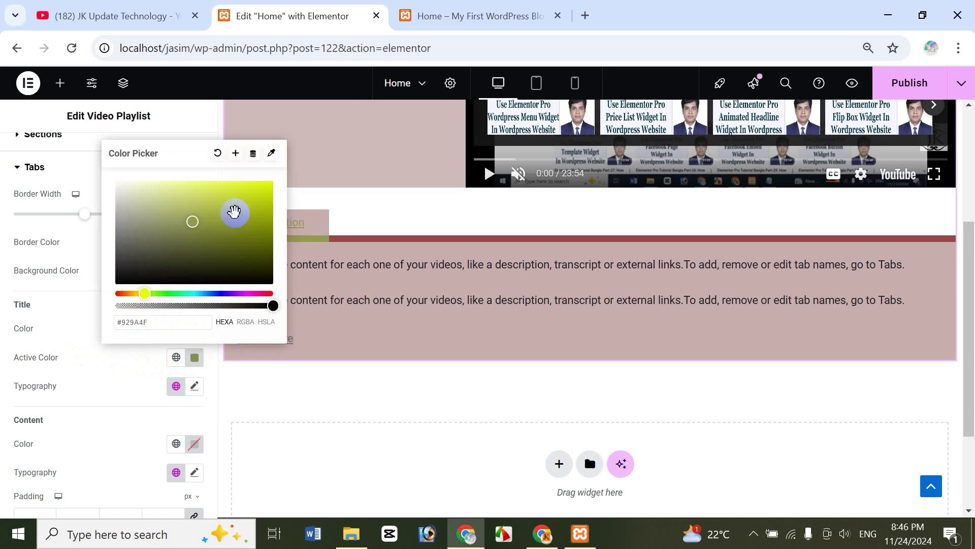
{"action": "left_click", "coordinate": [117, 384]}
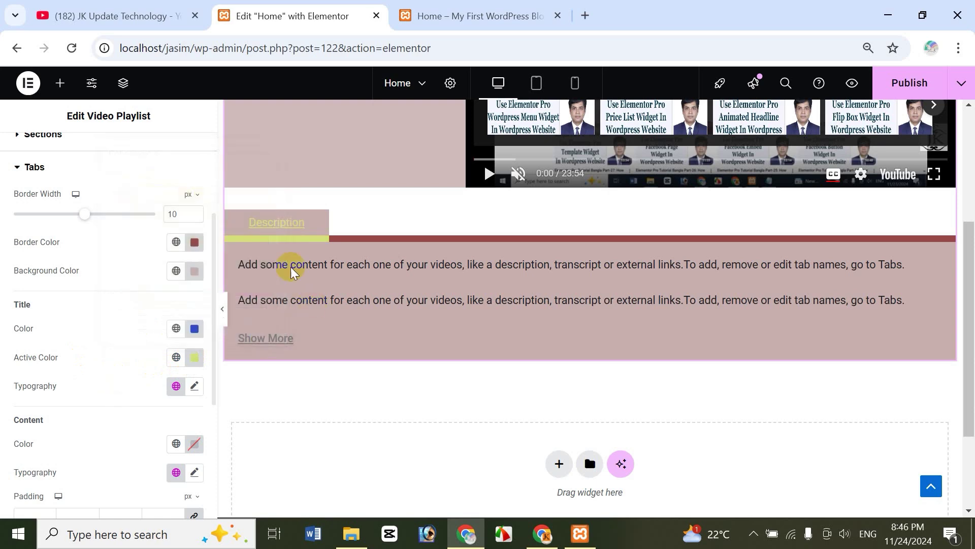
{"action": "left_click", "coordinate": [176, 358]}
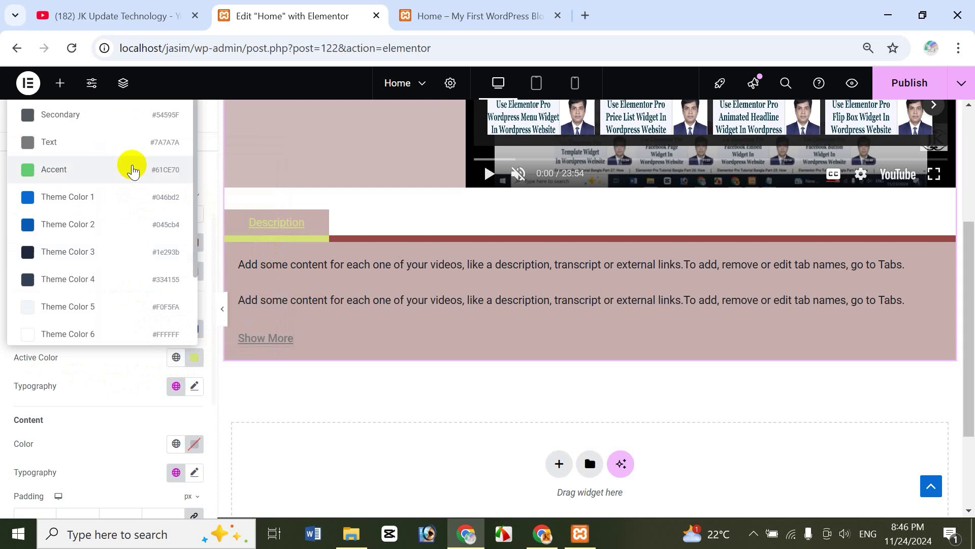
{"action": "left_click", "coordinate": [131, 370]}
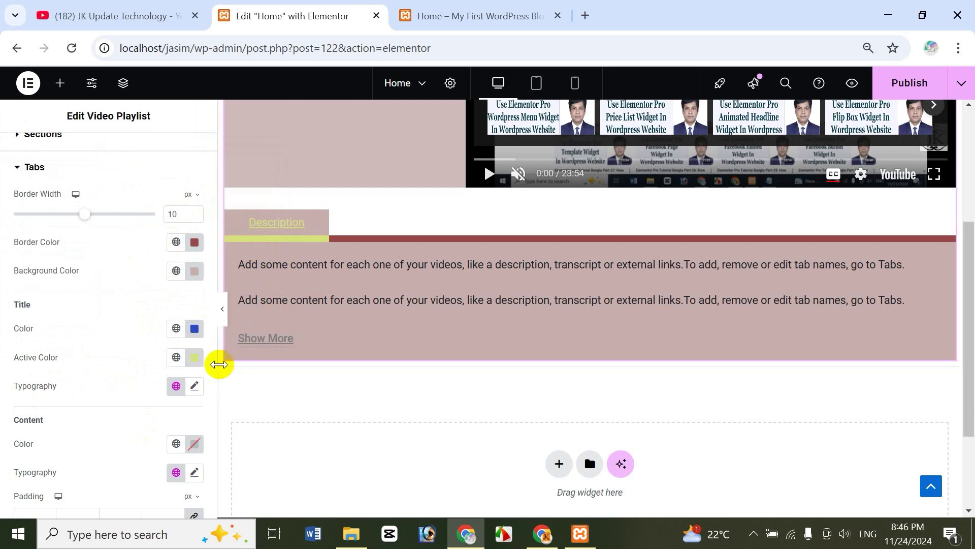
Enlarge the tab title's text to a size slightly below 27 px
{"action": "left_click", "coordinate": [195, 387]}
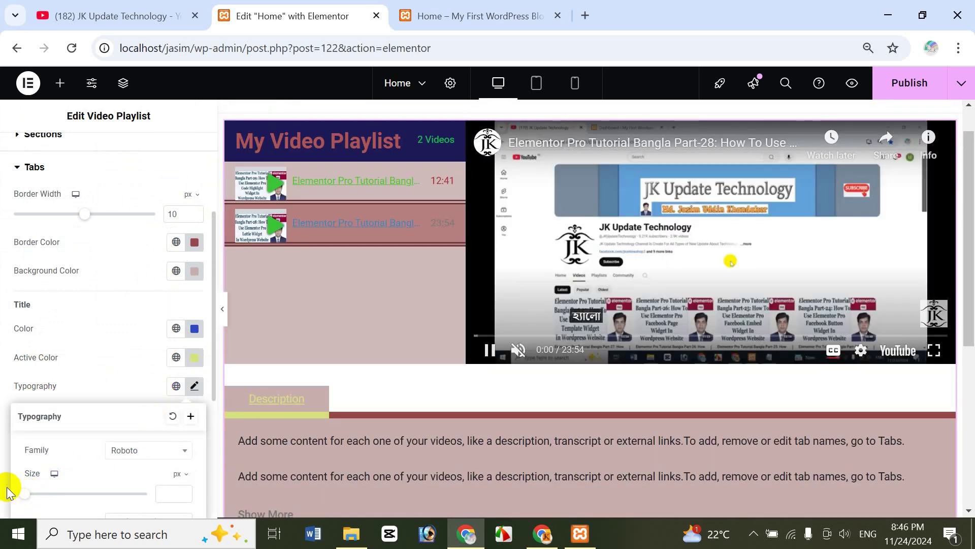
{"action": "left_click_drag", "start_coordinate": [22, 498], "coordinate": [40, 486]}
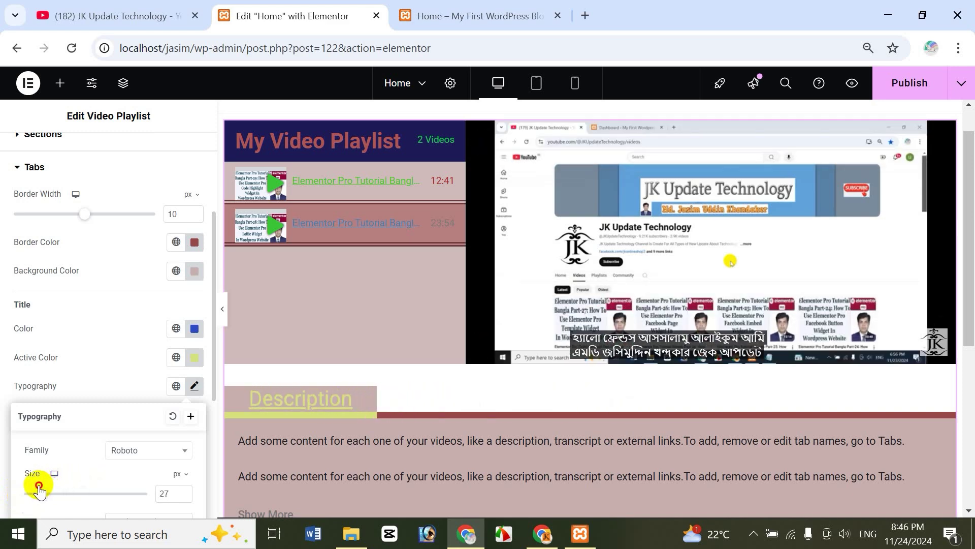
{"action": "left_click", "coordinate": [98, 372]}
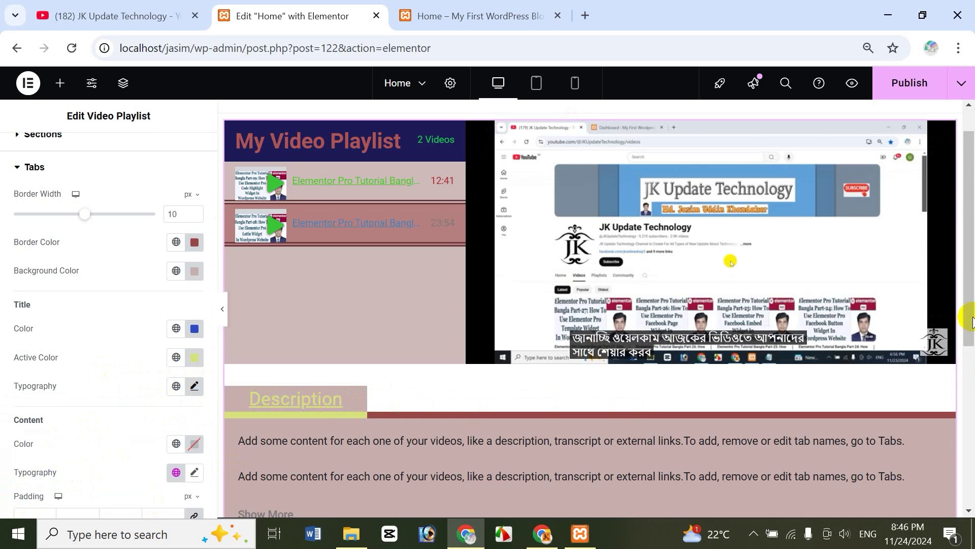
Set the tab content's text color to bright spring green after trying #A97D7D and #7DA995
{"action": "left_click_drag", "start_coordinate": [971, 331], "coordinate": [972, 415]}
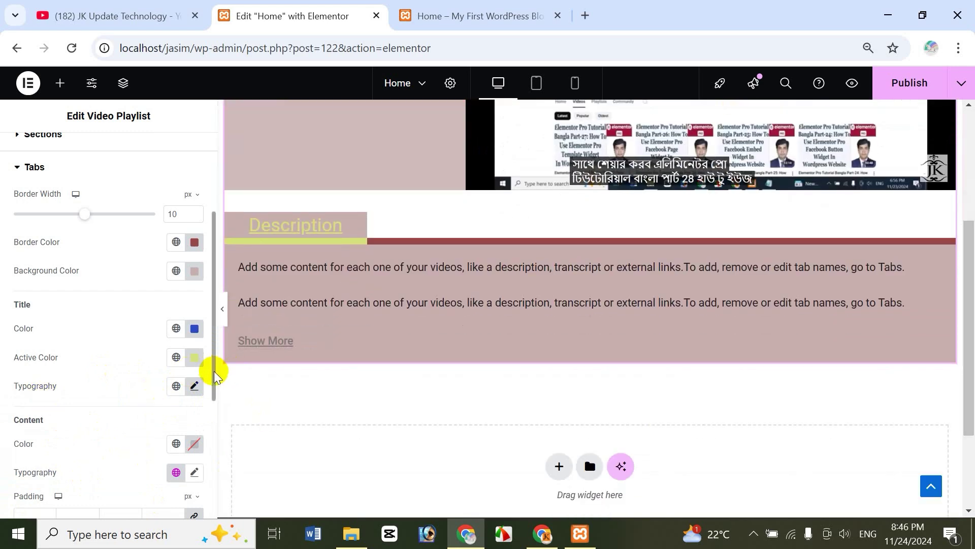
{"action": "left_click_drag", "start_coordinate": [214, 375], "coordinate": [207, 425]}
{"action": "left_click_drag", "start_coordinate": [208, 389], "coordinate": [207, 482]}
{"action": "left_click", "coordinate": [189, 254]}
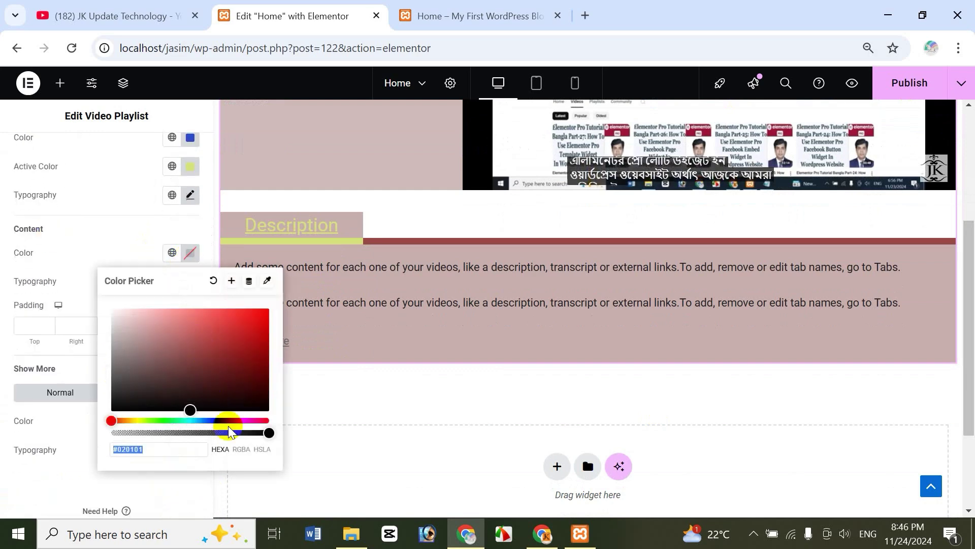
{"action": "left_click_drag", "start_coordinate": [226, 421], "coordinate": [163, 420]}
{"action": "left_click_drag", "start_coordinate": [215, 361], "coordinate": [152, 343]}
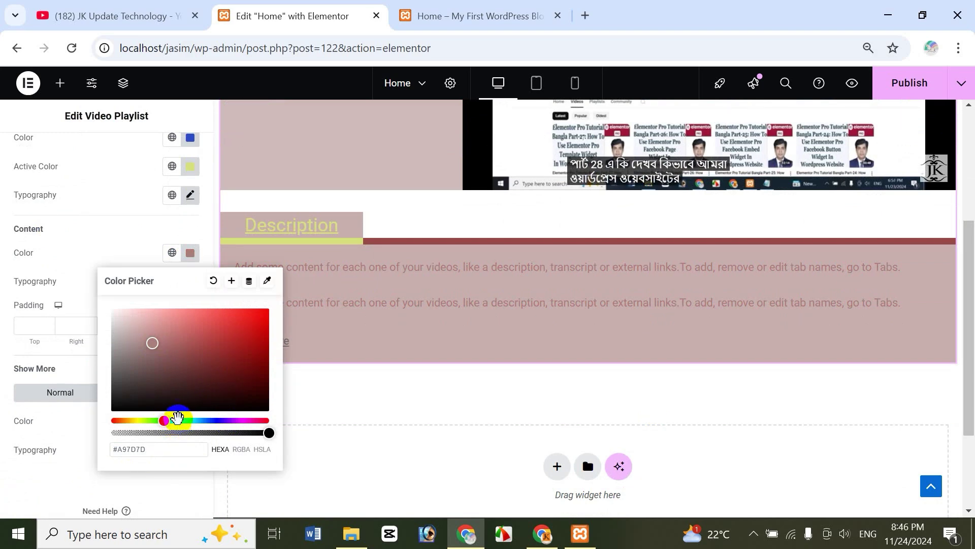
{"action": "left_click_drag", "start_coordinate": [174, 421], "coordinate": [178, 421]}
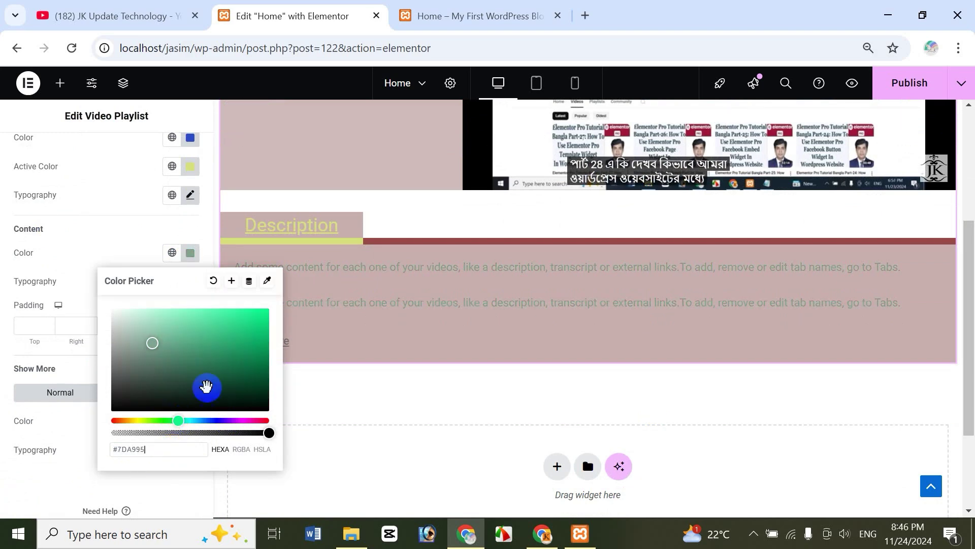
{"action": "left_click", "coordinate": [96, 244]}
Try 10 px padding on all sides of the tab content, and clear the value again
{"action": "left_click", "coordinate": [32, 325]}
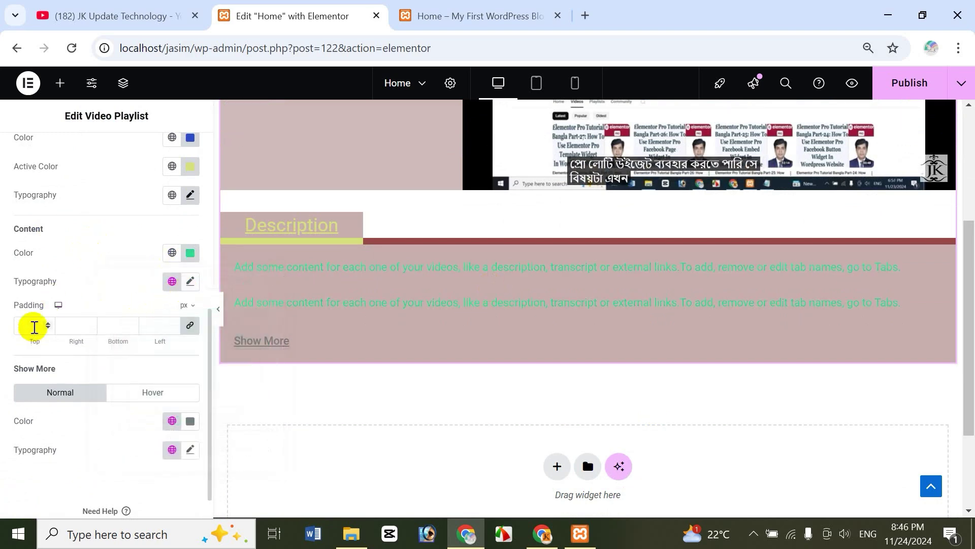
{"action": "type", "text": "10"}
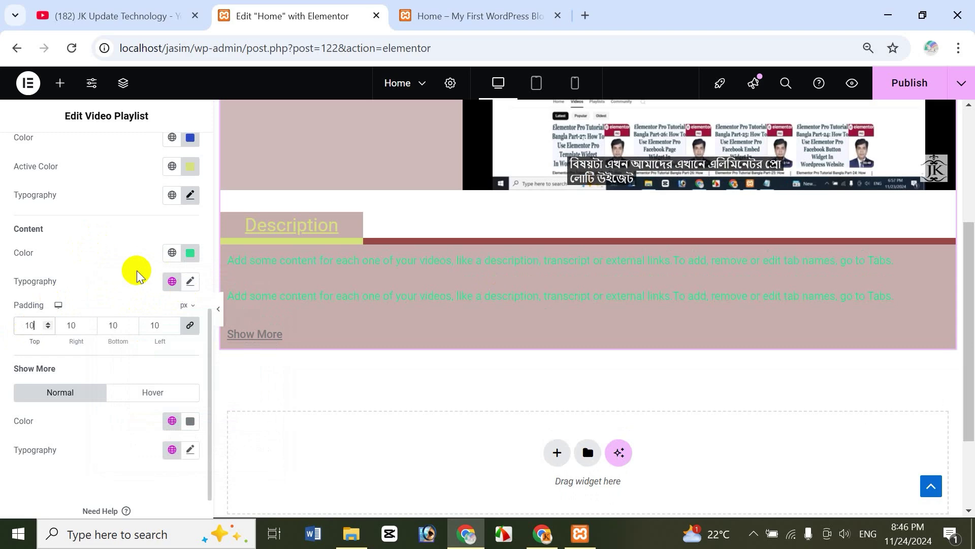
{"action": "key", "text": "BackSpace"}
{"action": "key", "text": "BackSpace"}
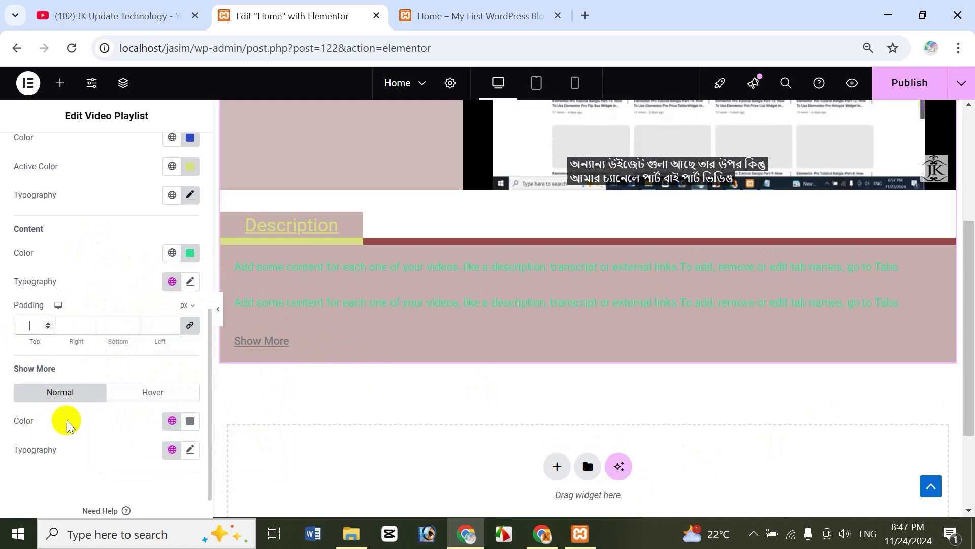
Set the normal-state color of the Show More link to deep blue
{"action": "left_click", "coordinate": [190, 420]}
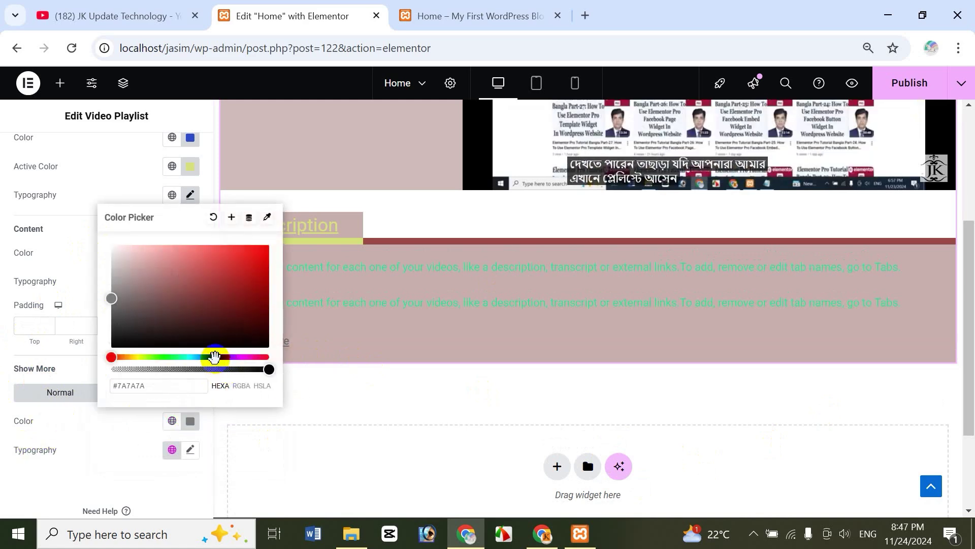
{"action": "left_click", "coordinate": [213, 358]}
{"action": "left_click", "coordinate": [241, 277]}
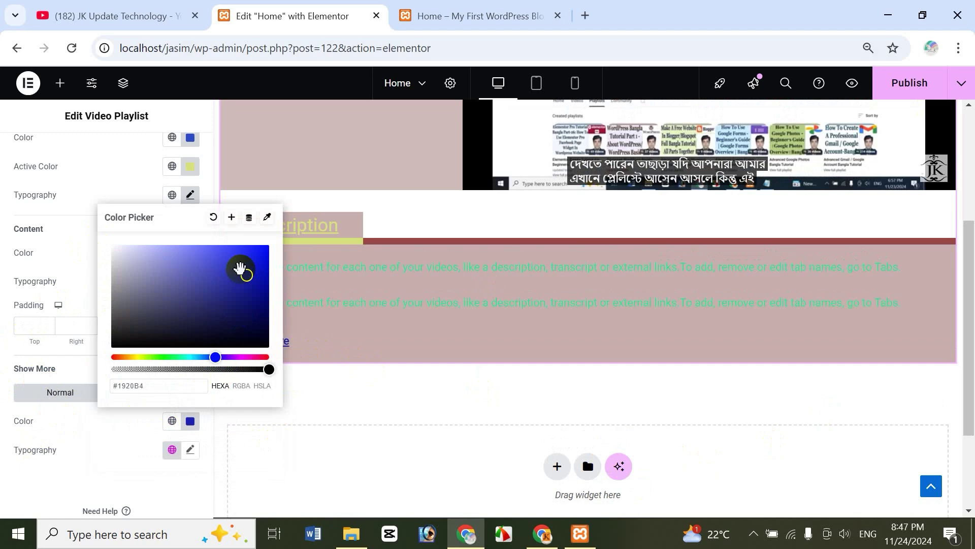
{"action": "left_click", "coordinate": [137, 442]}
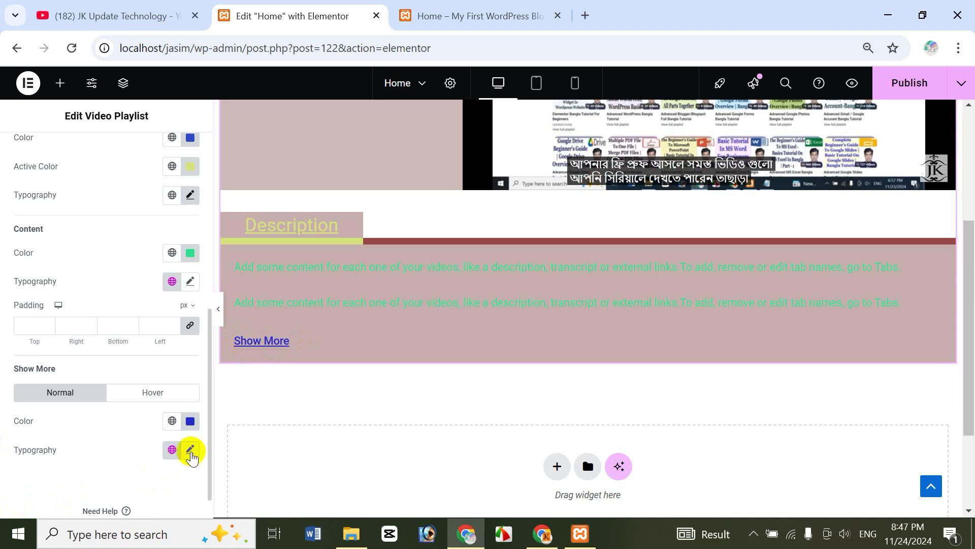
Set the hover-state color of the Show More link to #120303
{"action": "left_click", "coordinate": [152, 393]}
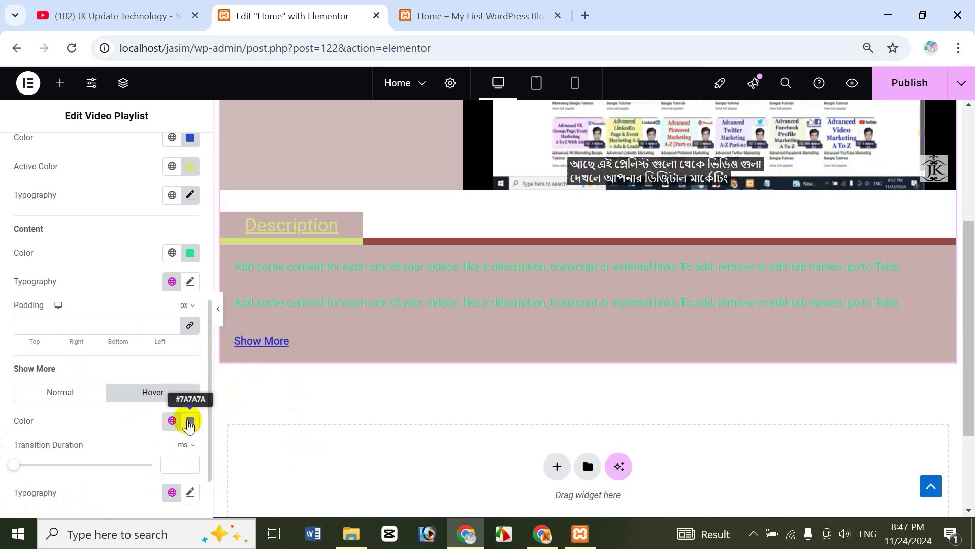
{"action": "left_click", "coordinate": [190, 421]}
{"action": "left_click", "coordinate": [245, 337]}
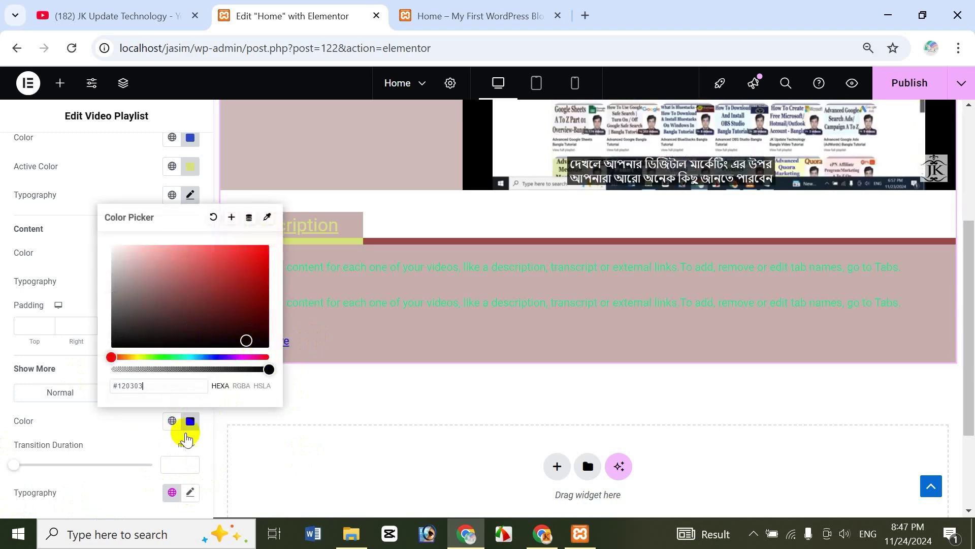
{"action": "left_click", "coordinate": [283, 393]}
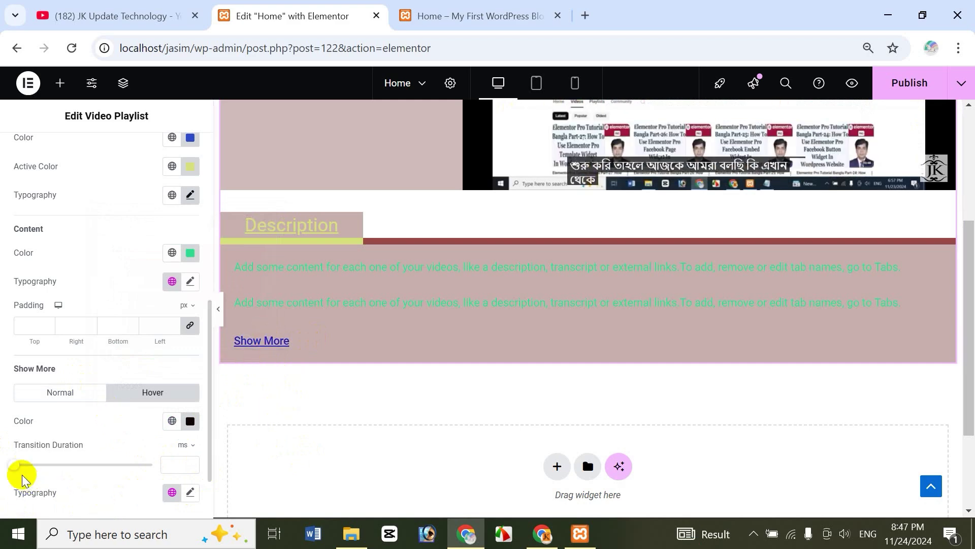
Set the Show More link's hover transition duration to 0 ms after trying 2300 ms, and collapse the Tabs style section
{"action": "left_click_drag", "start_coordinate": [14, 465], "coordinate": [120, 464]}
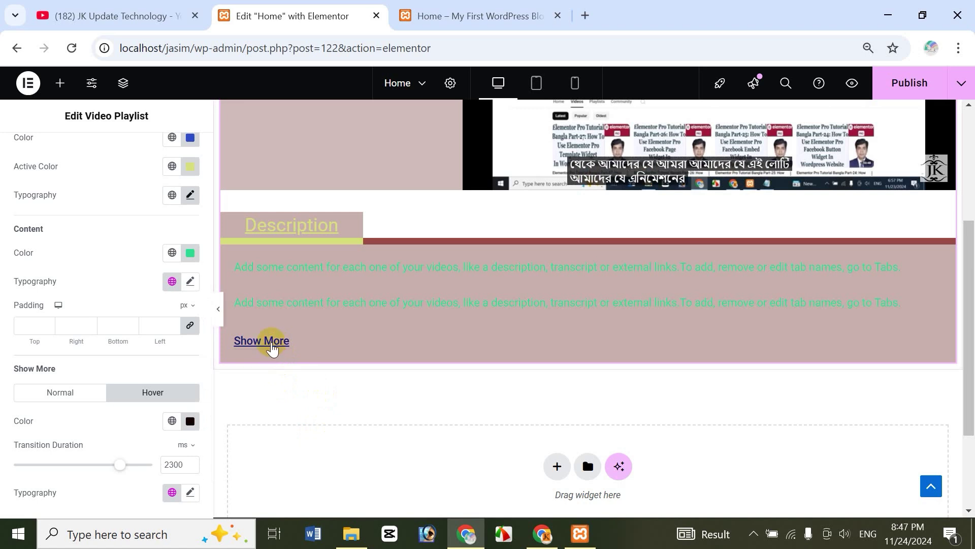
{"action": "left_click_drag", "start_coordinate": [117, 465], "coordinate": [9, 464]}
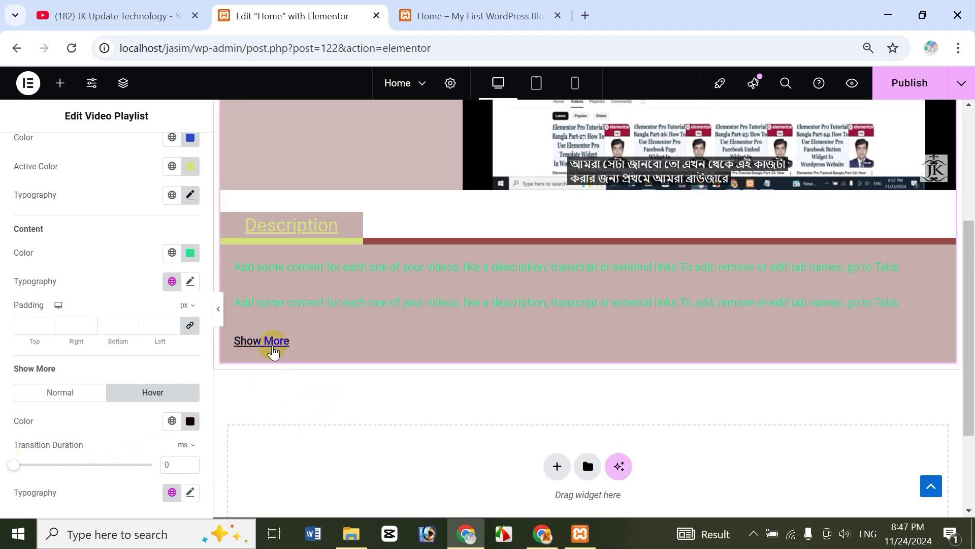
{"action": "scroll", "coordinate": [208, 427], "scroll_direction": "down", "scroll_amount": 2}
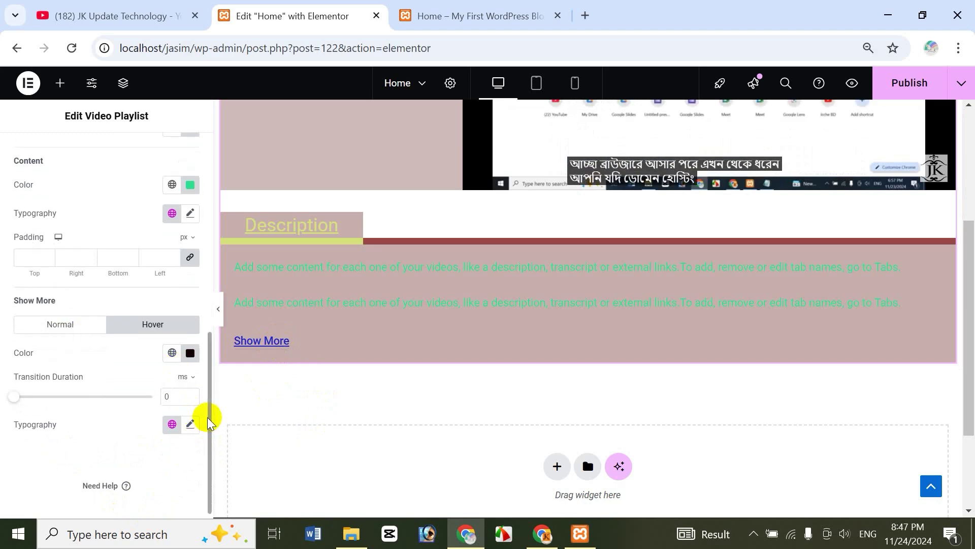
{"action": "left_click_drag", "start_coordinate": [208, 420], "coordinate": [175, 155]}
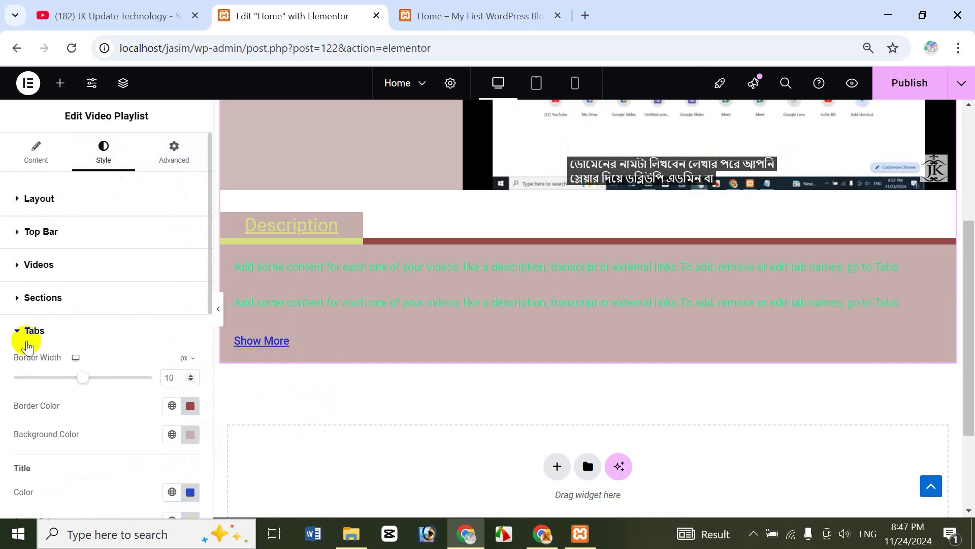
{"action": "left_click", "coordinate": [18, 336]}
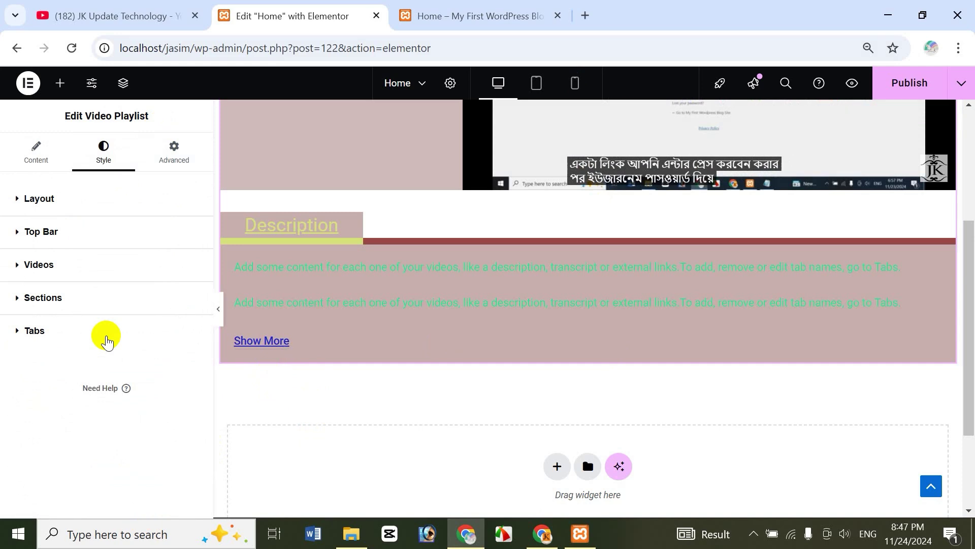
Publish the Home page and reload its live version in the other browser tab
{"action": "left_click_drag", "start_coordinate": [965, 378], "coordinate": [972, 219]}
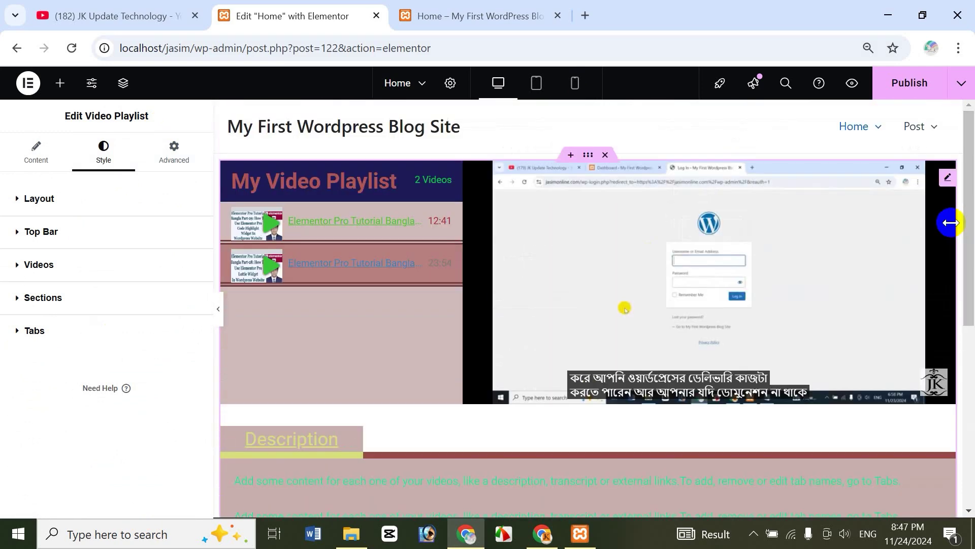
{"action": "left_click", "coordinate": [894, 92]}
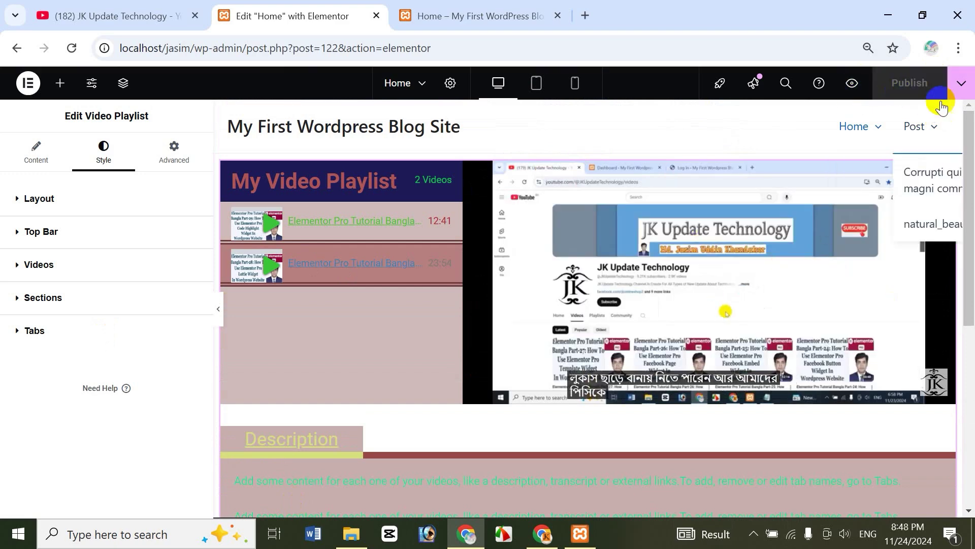
{"action": "left_click", "coordinate": [961, 84]}
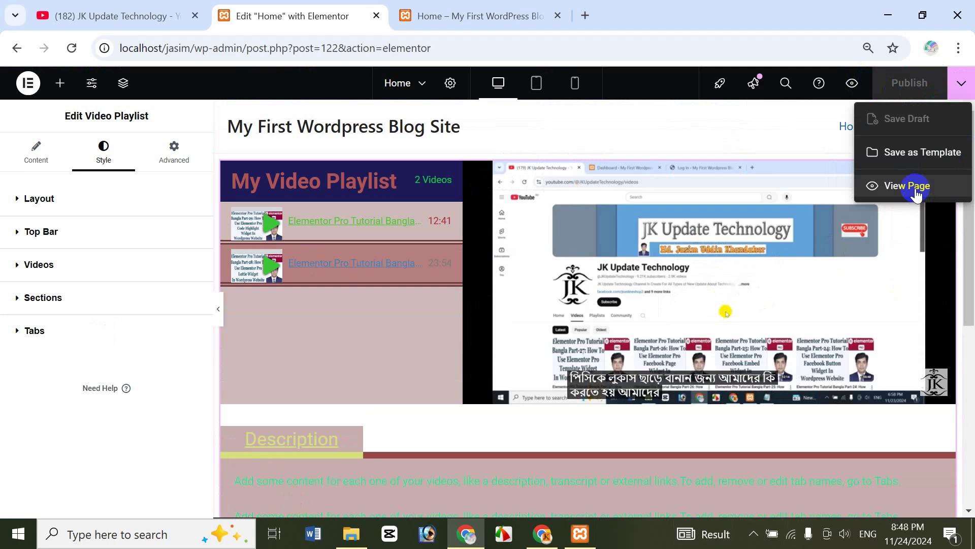
{"action": "left_click", "coordinate": [447, 12]}
{"action": "left_click", "coordinate": [71, 48]}
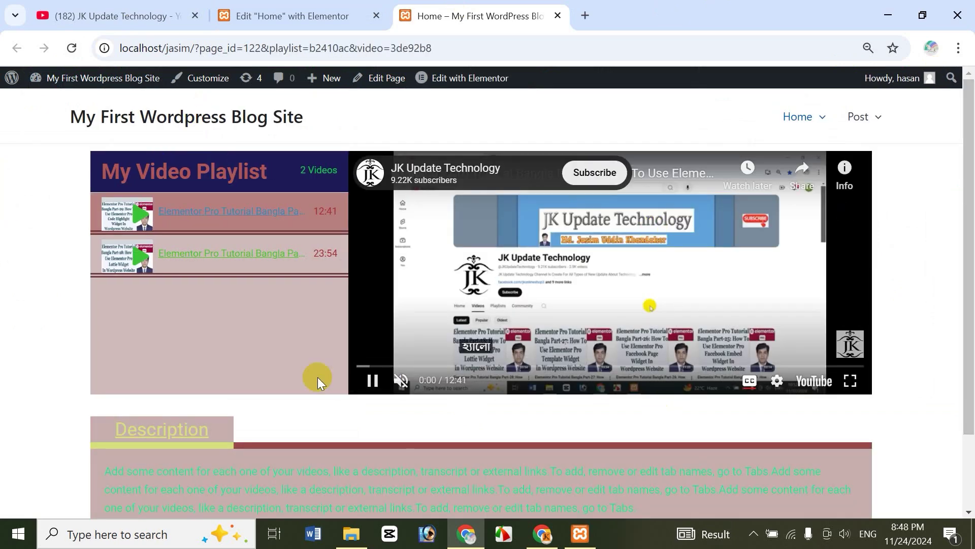
Pause the playlist video on the live page and review the styled playlist and Description tab
{"action": "left_click", "coordinate": [364, 381]}
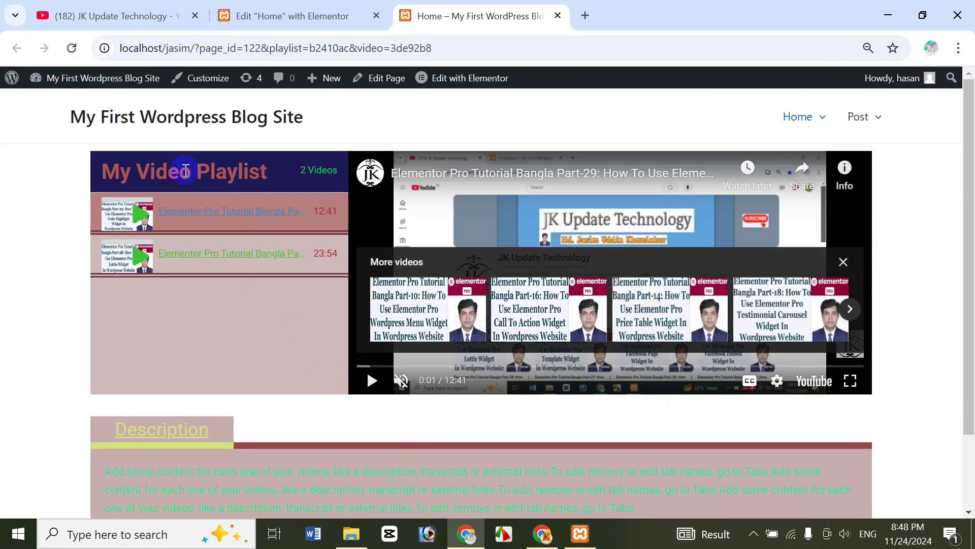
{"action": "left_click_drag", "start_coordinate": [968, 146], "coordinate": [968, 291]}
{"action": "left_click", "coordinate": [244, 16]}
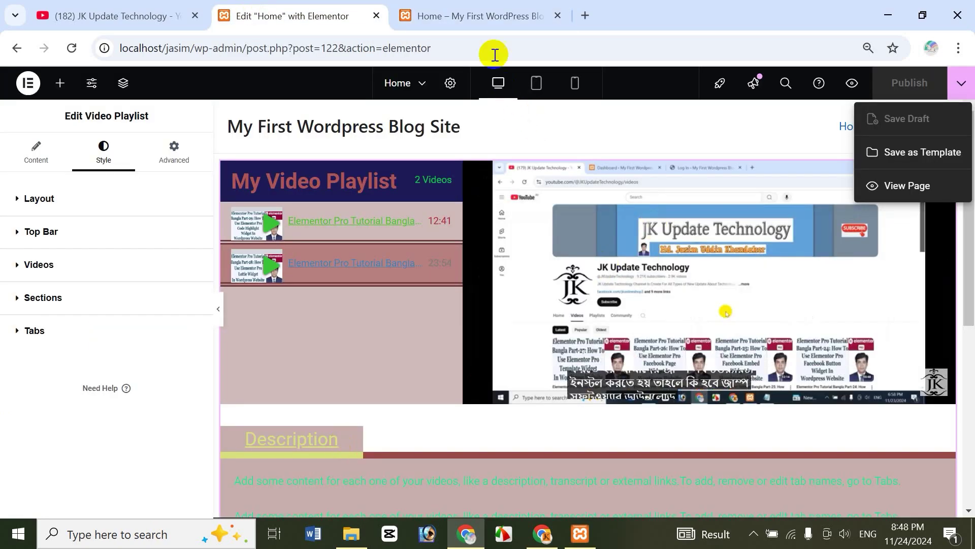
{"action": "left_click", "coordinate": [482, 16]}
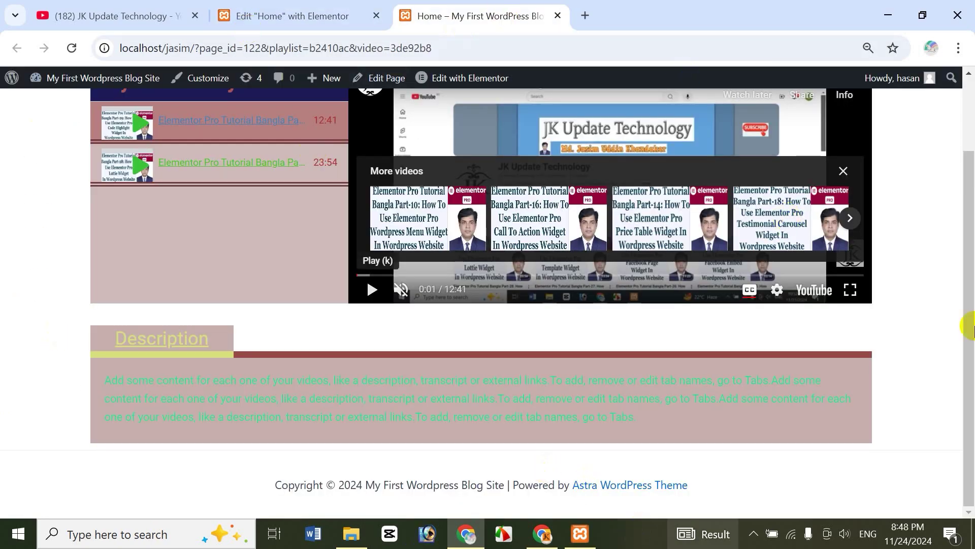
{"action": "scroll", "coordinate": [964, 329], "scroll_direction": "up", "scroll_amount": 2}
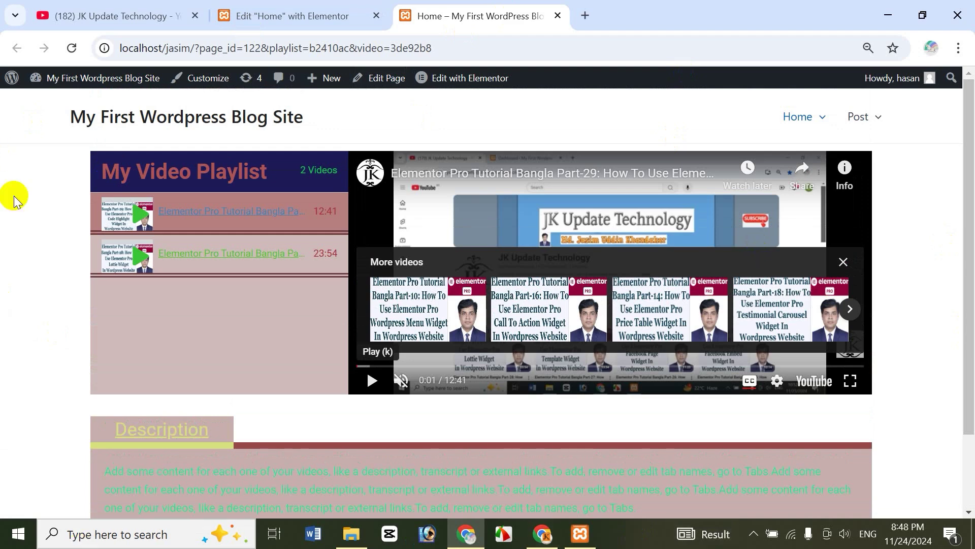
Return to the Elementor editor briefly, and switch to the JK Update Technology channel's videos page on YouTube
{"action": "left_click", "coordinate": [283, 15]}
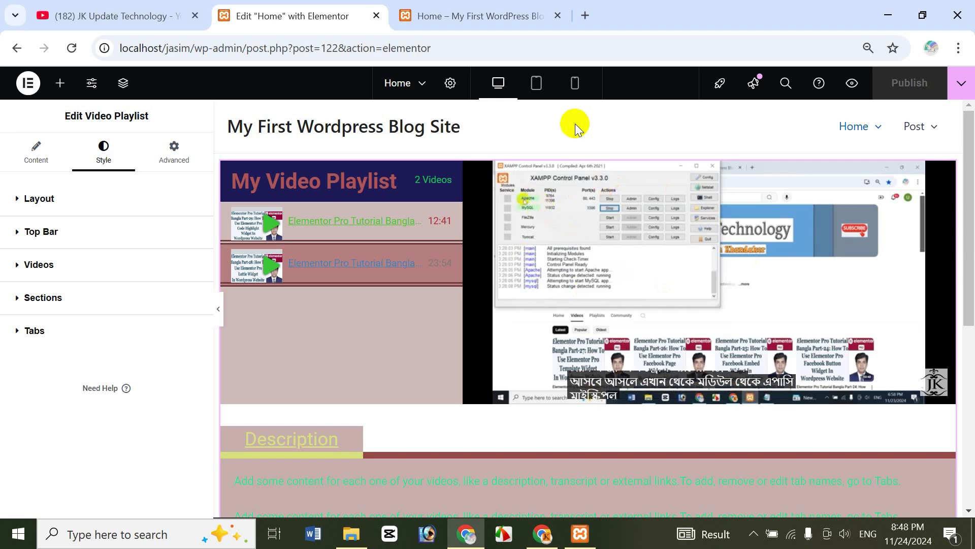
{"action": "left_click", "coordinate": [120, 14]}
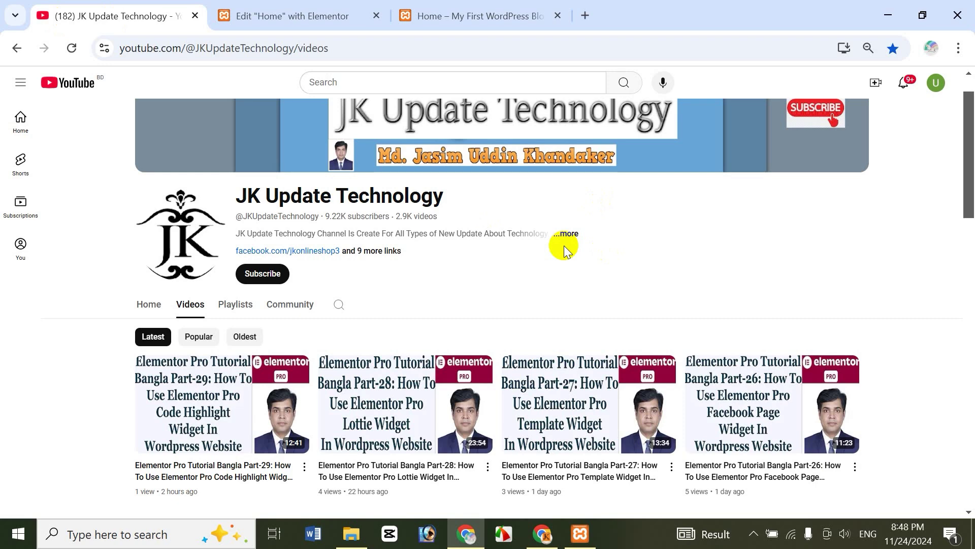